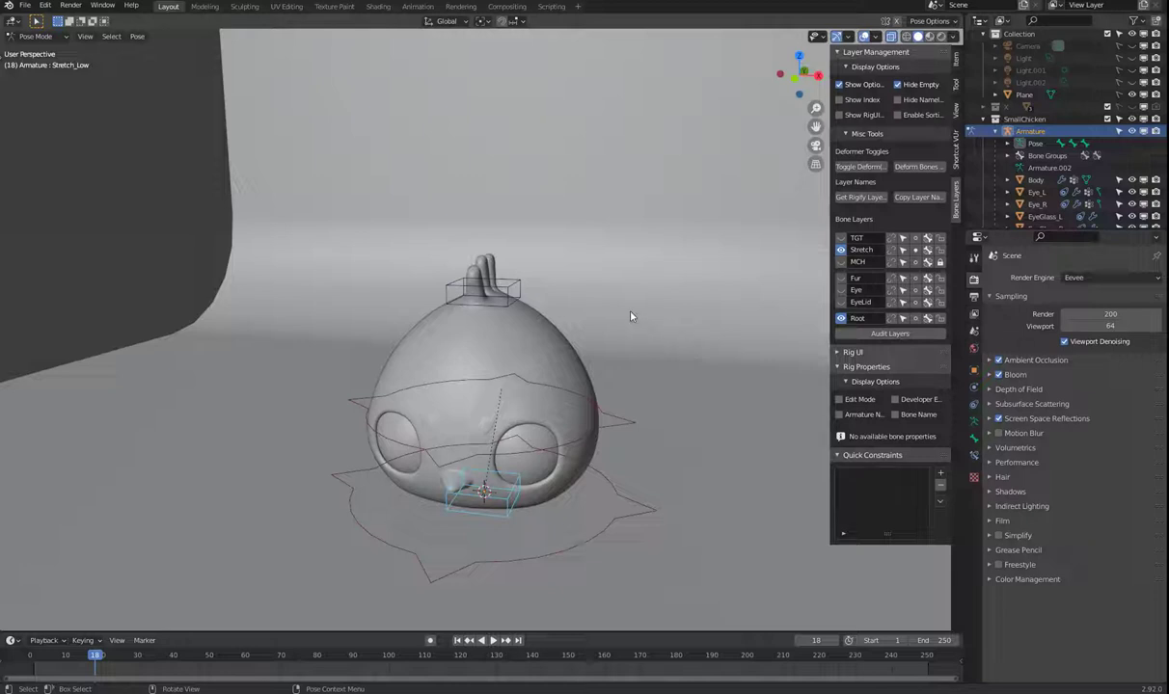
Check the transform values and rotation mode of the Root, Center and Stretch_up bones
click(957, 62)
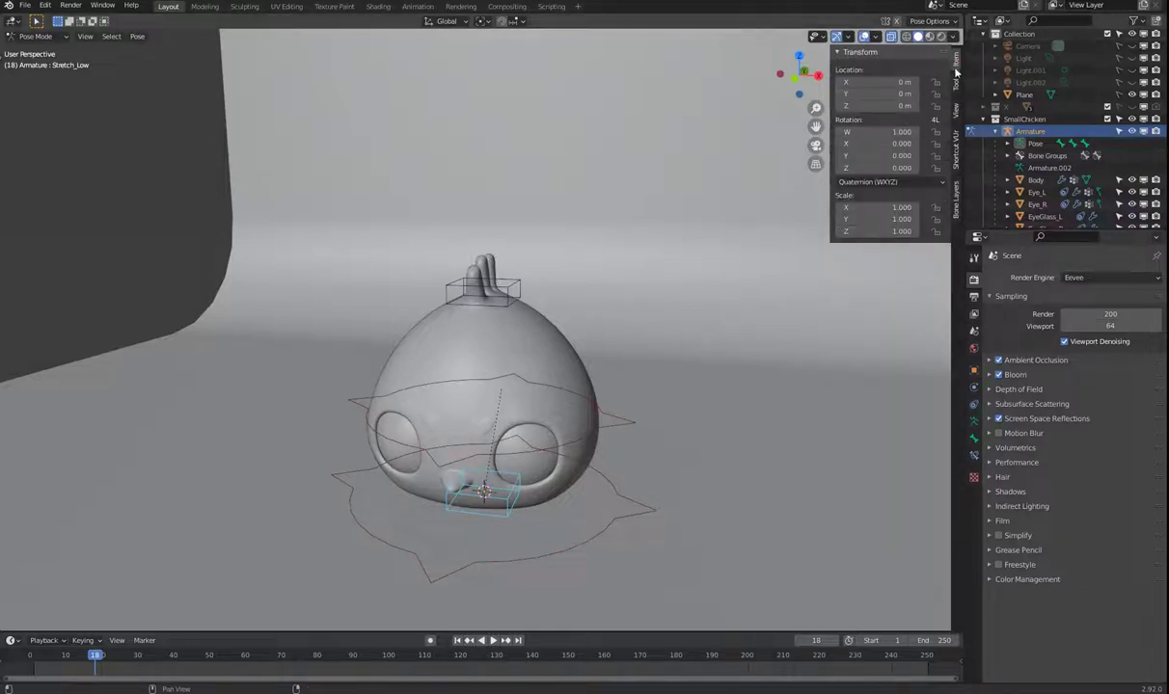
click(605, 533)
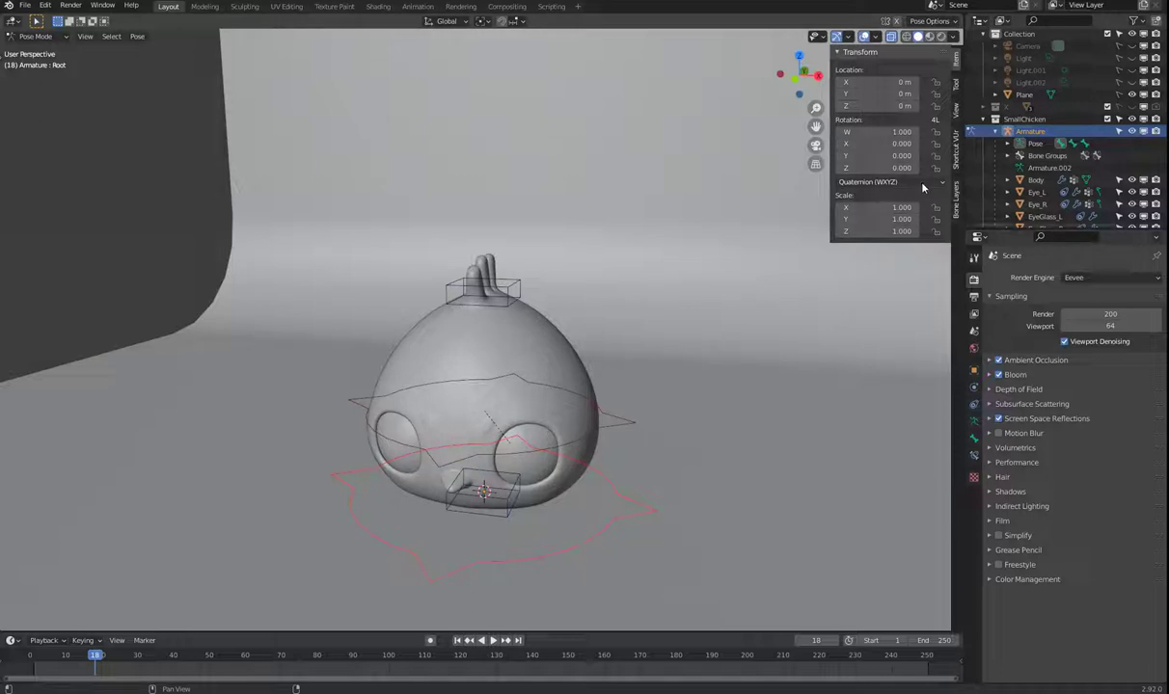
click(604, 418)
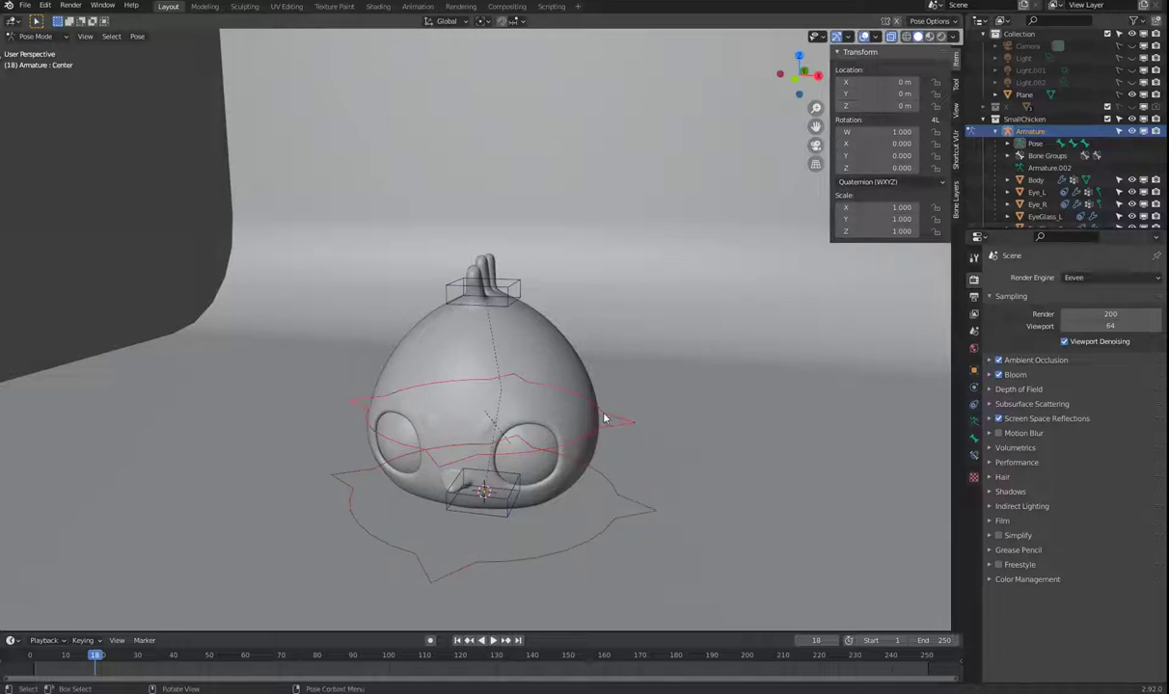
click(485, 287)
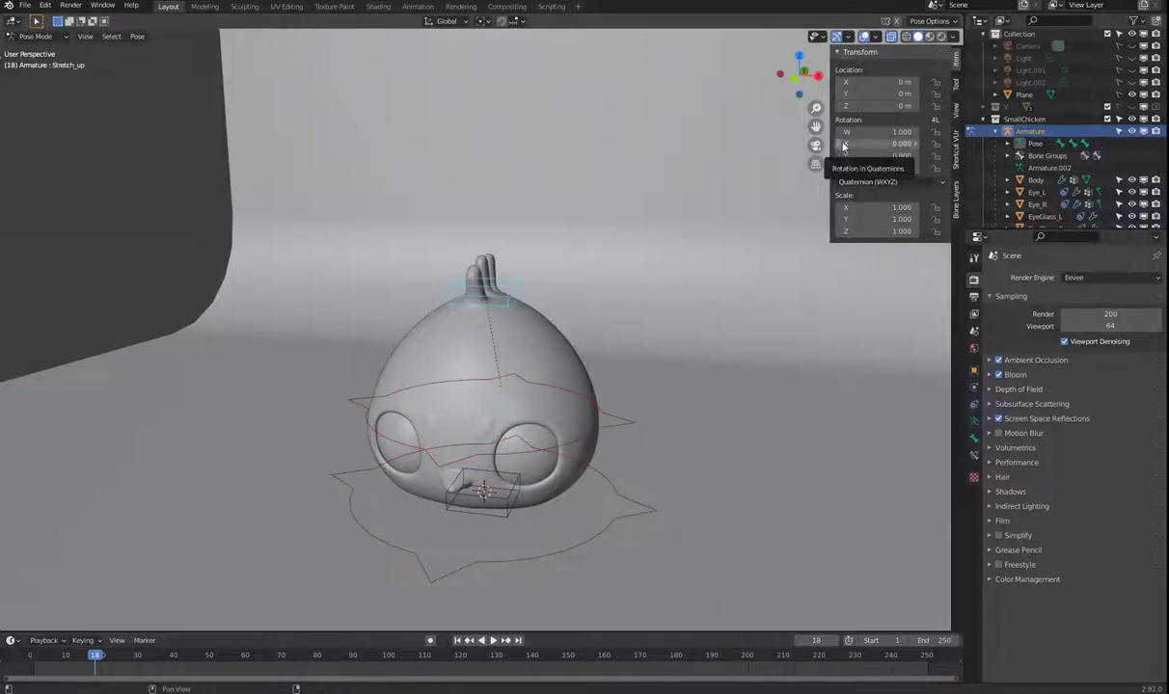
click(906, 183)
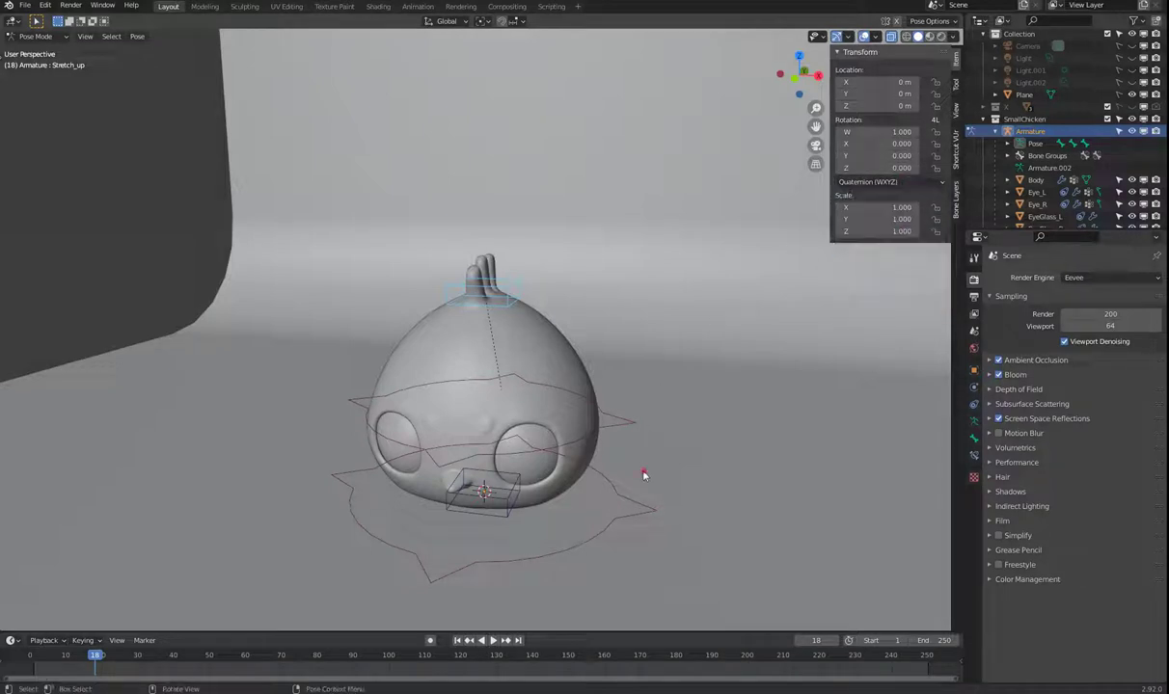
click(903, 183)
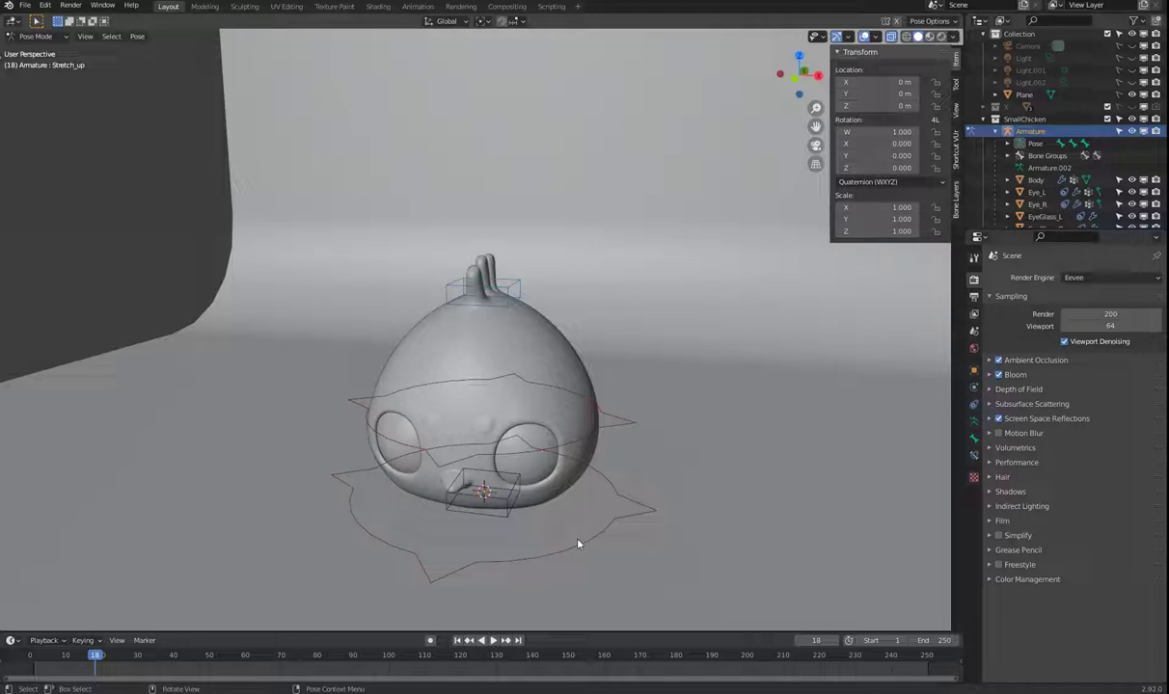
Try the Gimbal transform orientation with the Center bone selected, and return to Global
click(620, 426)
click(447, 21)
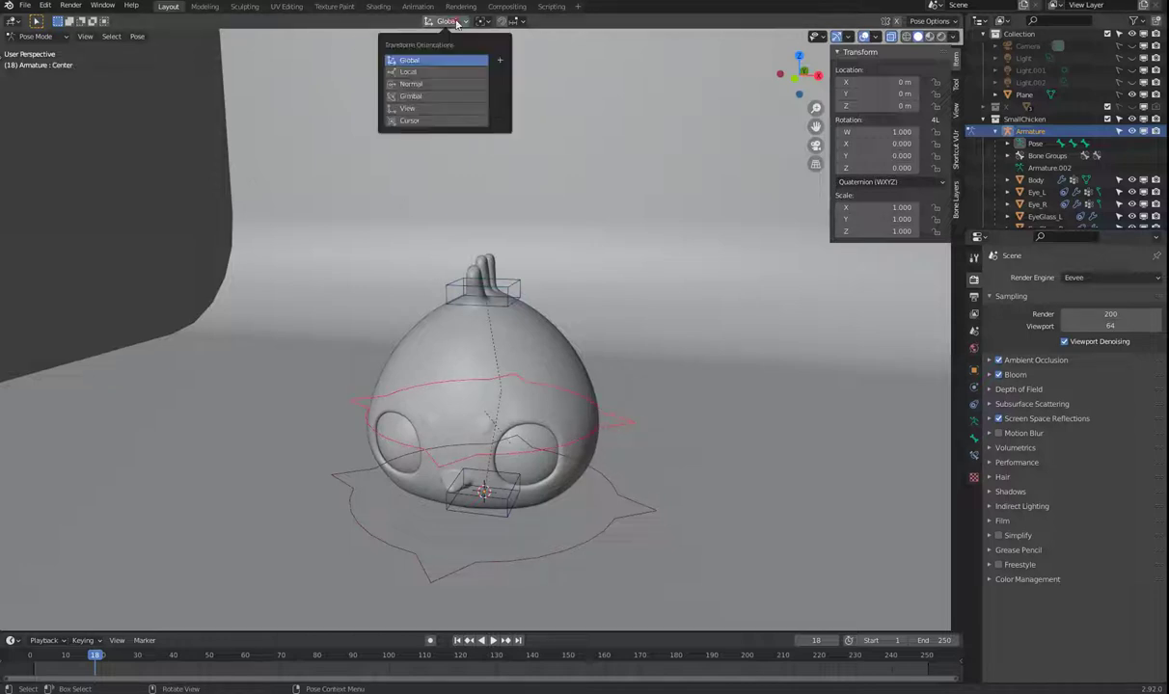
click(412, 97)
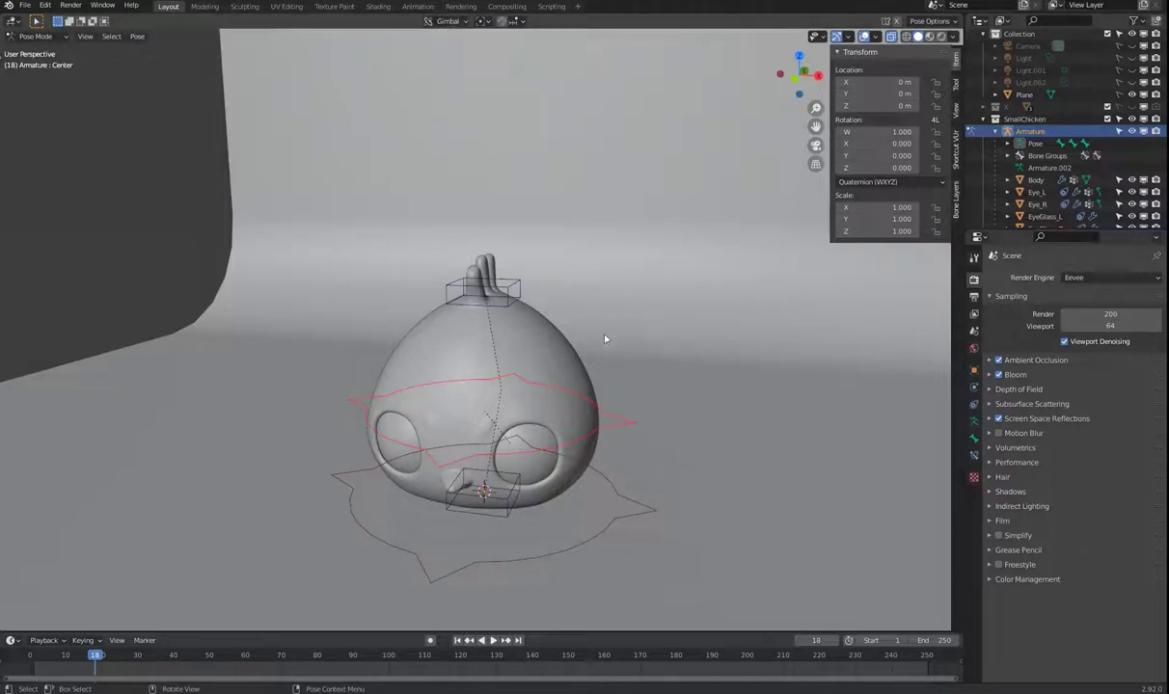
click(452, 24)
click(410, 56)
Make the hidden TGT, MCH, Fur, Eye and EyeLid bone layers of the armature visible
click(957, 200)
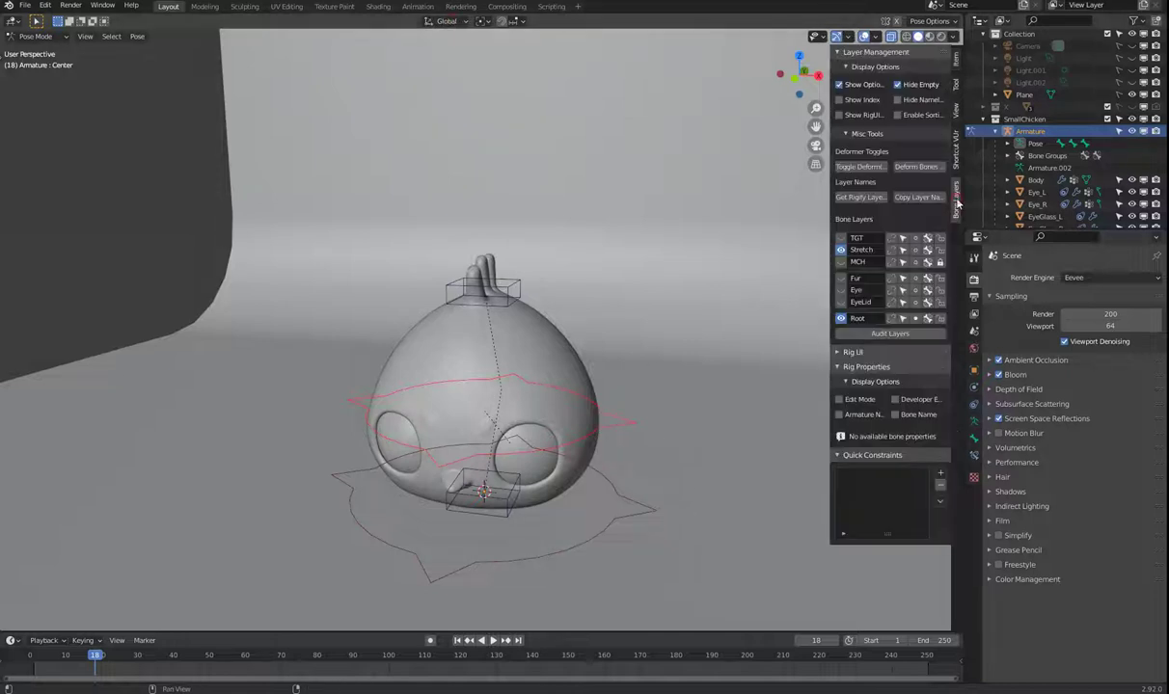
drag(840, 237, 840, 302)
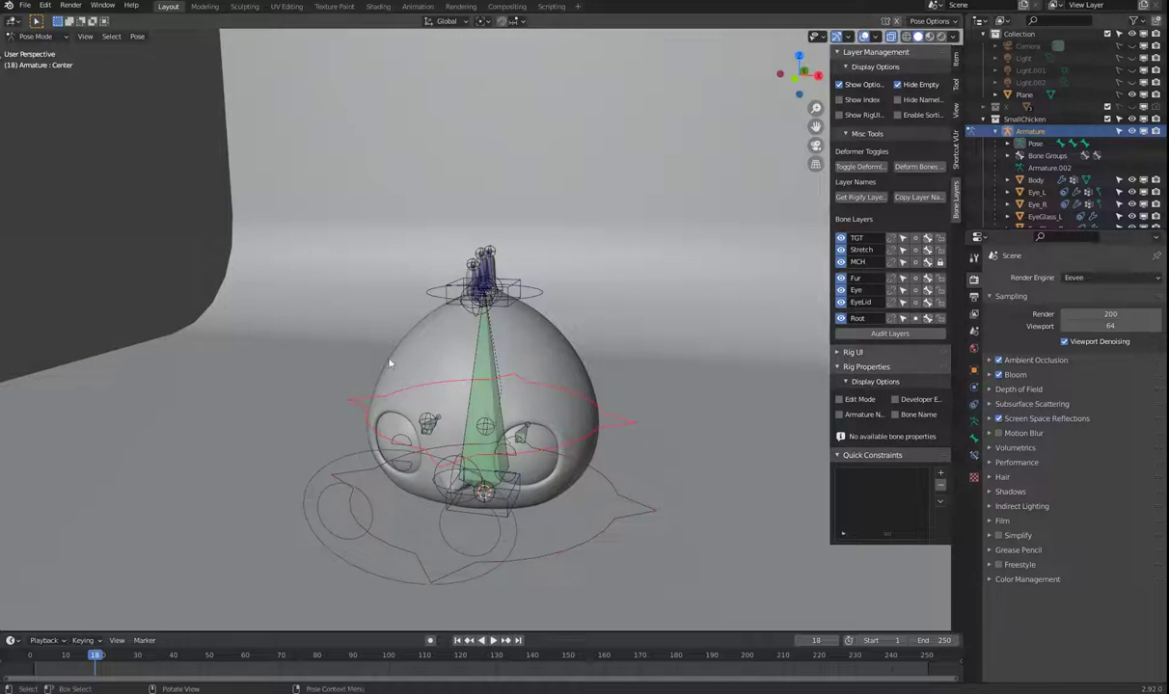
middle_drag(482, 348, 495, 297)
scroll(495, 297, up, 3)
Examine the rotation mode of the Stretch_FurRoot and Center bones and view the full rig from several angles
click(536, 260)
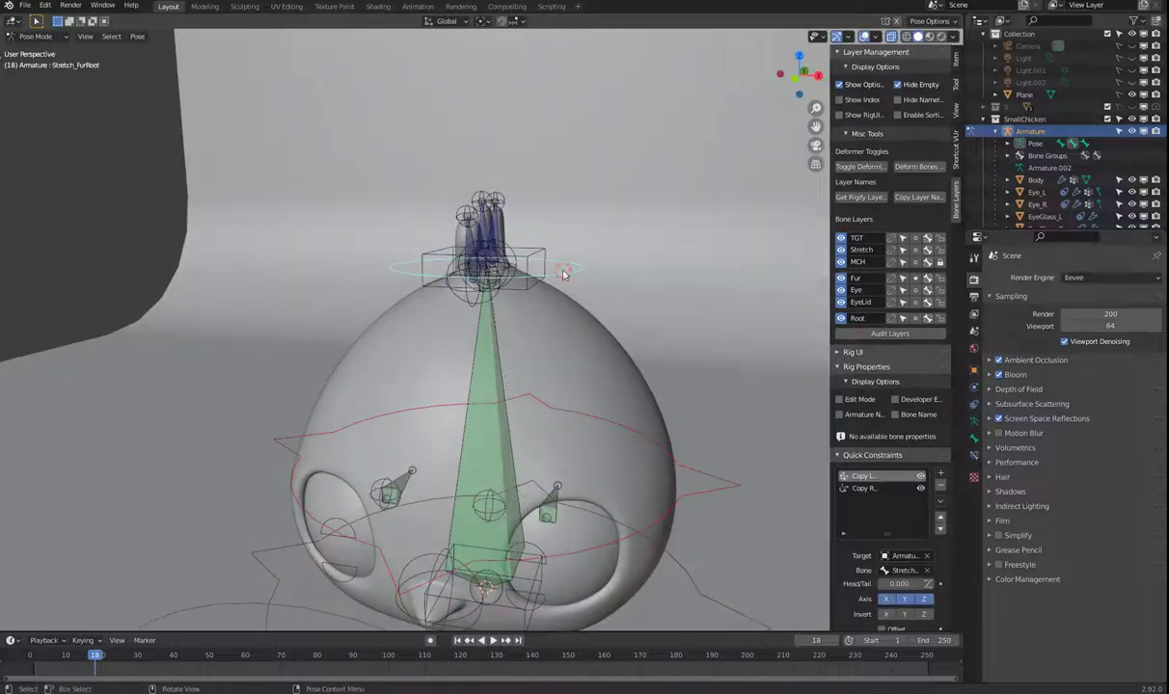
click(957, 63)
click(886, 181)
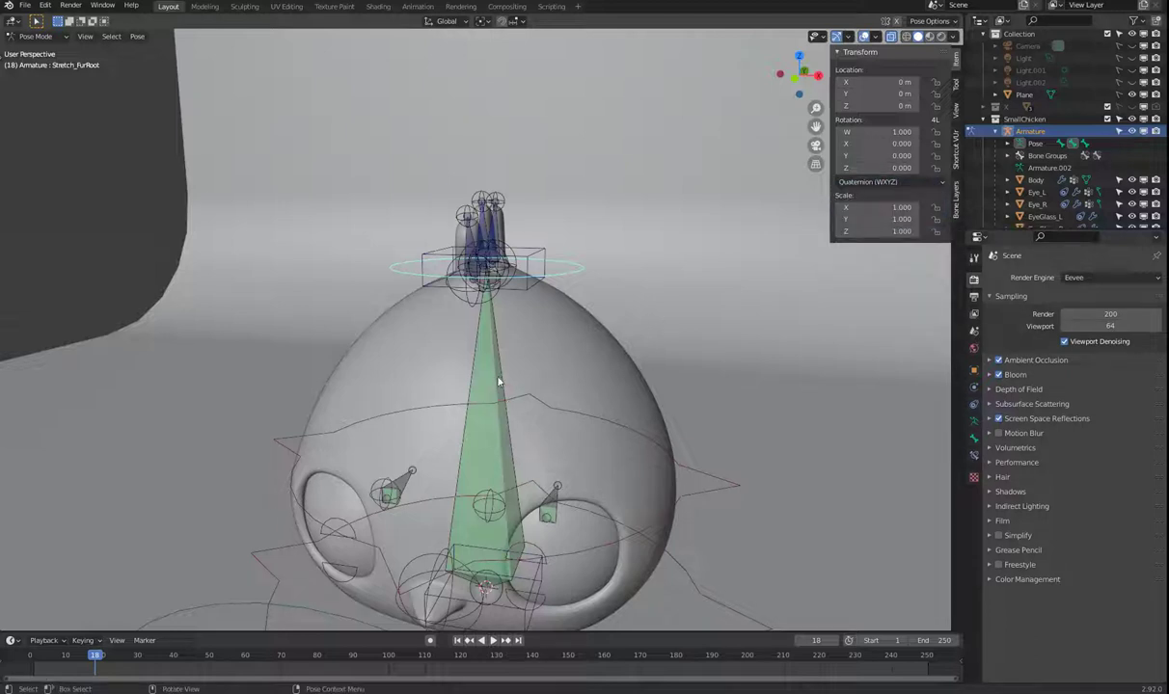
click(665, 450)
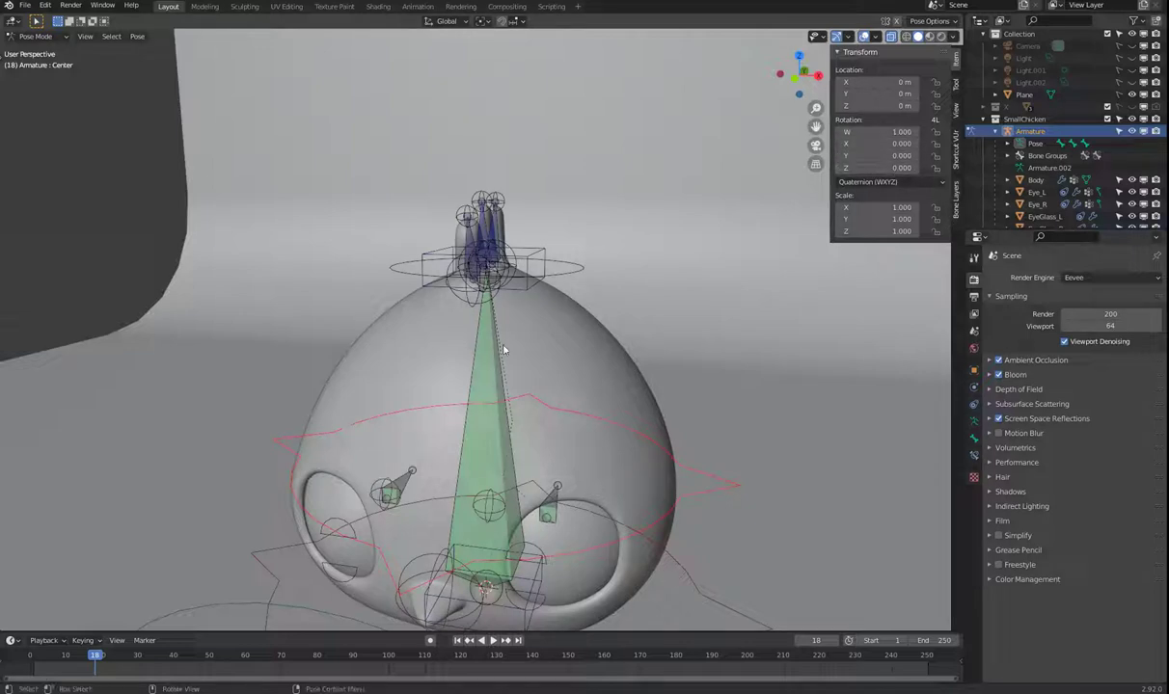
middle_drag(564, 330, 660, 342)
scroll(659, 340, down, 2)
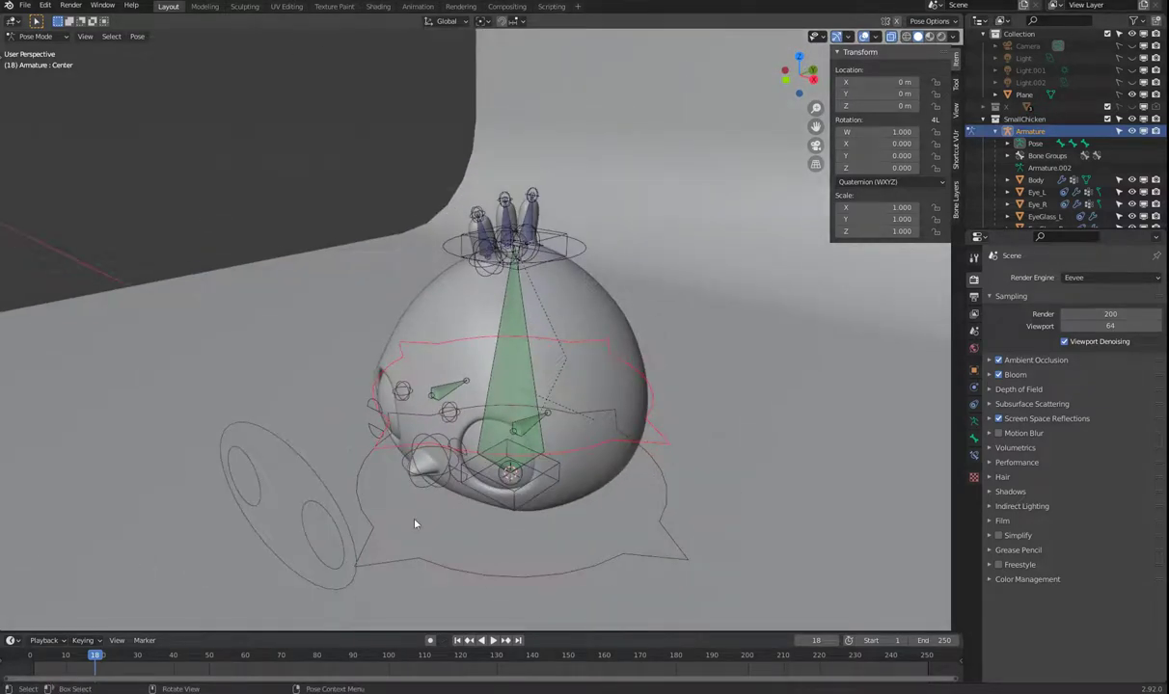
middle_drag(414, 524, 472, 526)
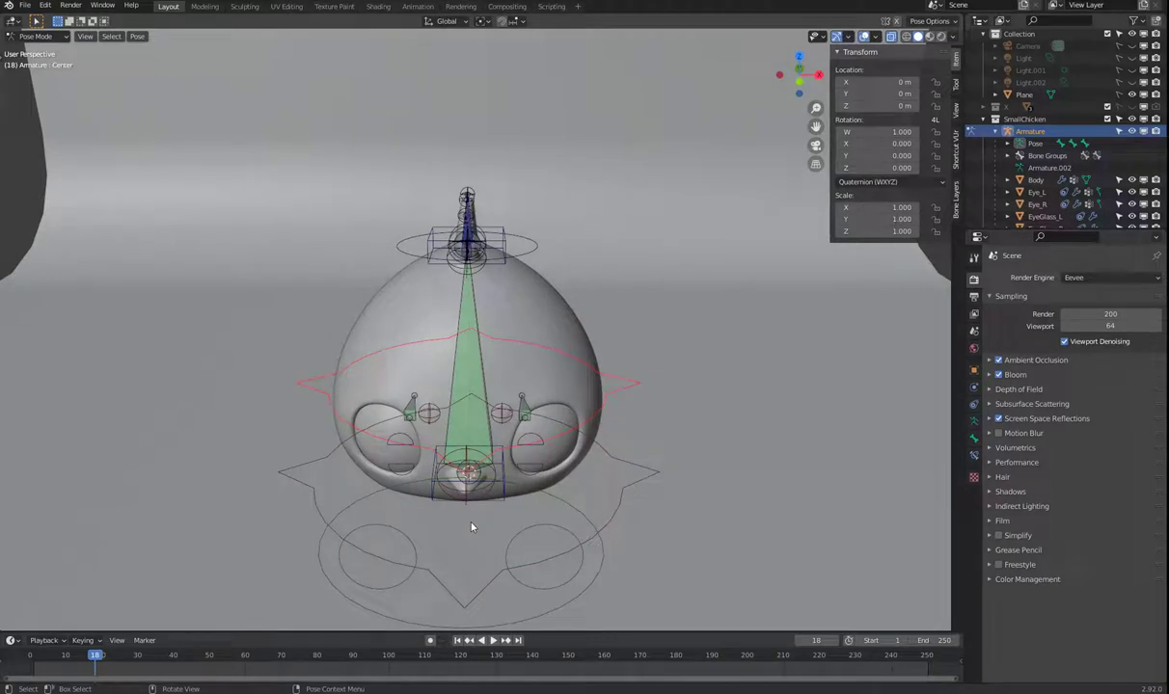
middle_drag(597, 485, 562, 455)
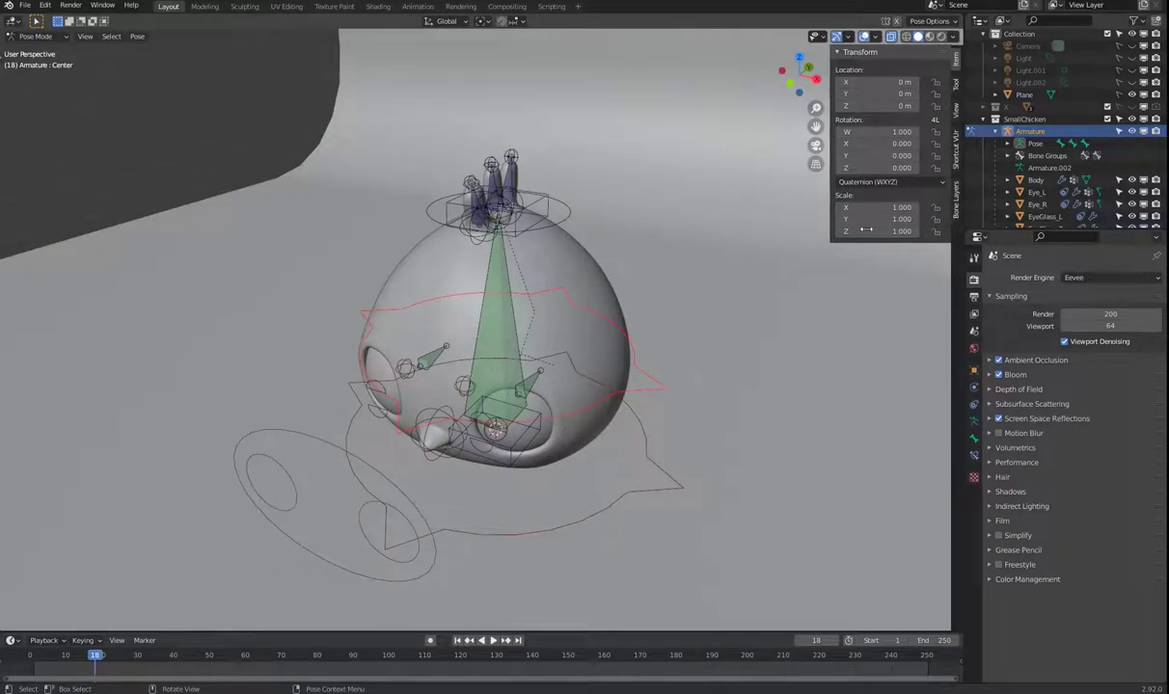
Toggle the MCH bone layer to compare the rig with and without it, and leave it hidden
ctrl+scroll(910, 196, down, 4)
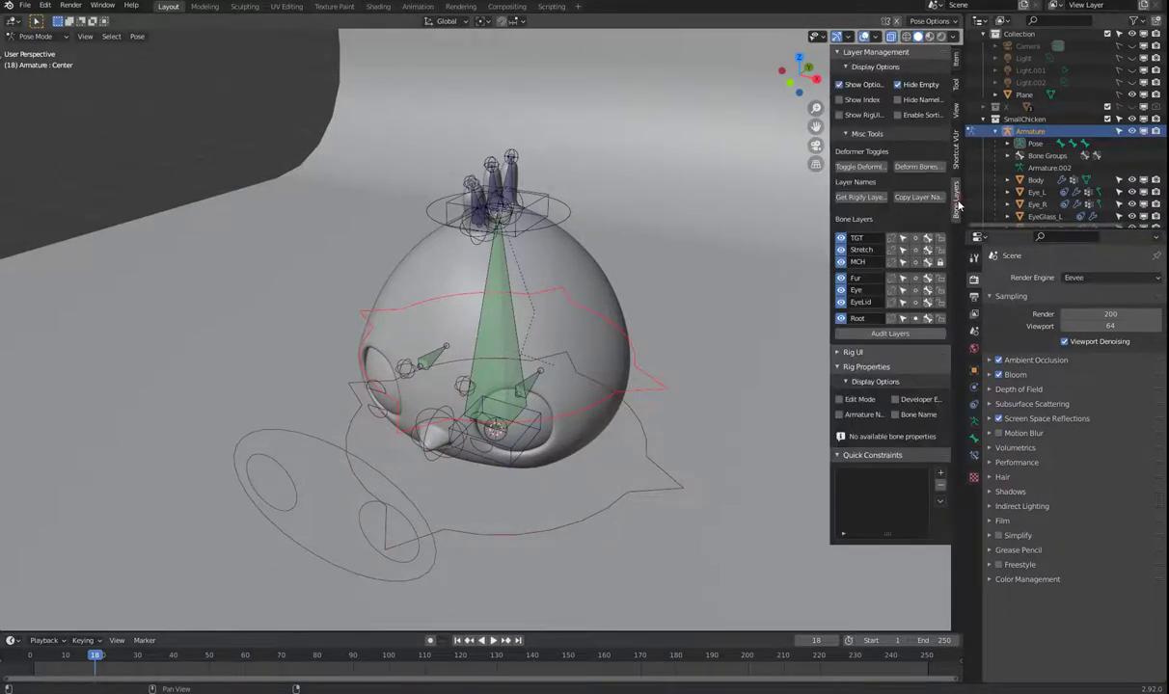
click(841, 262)
click(841, 261)
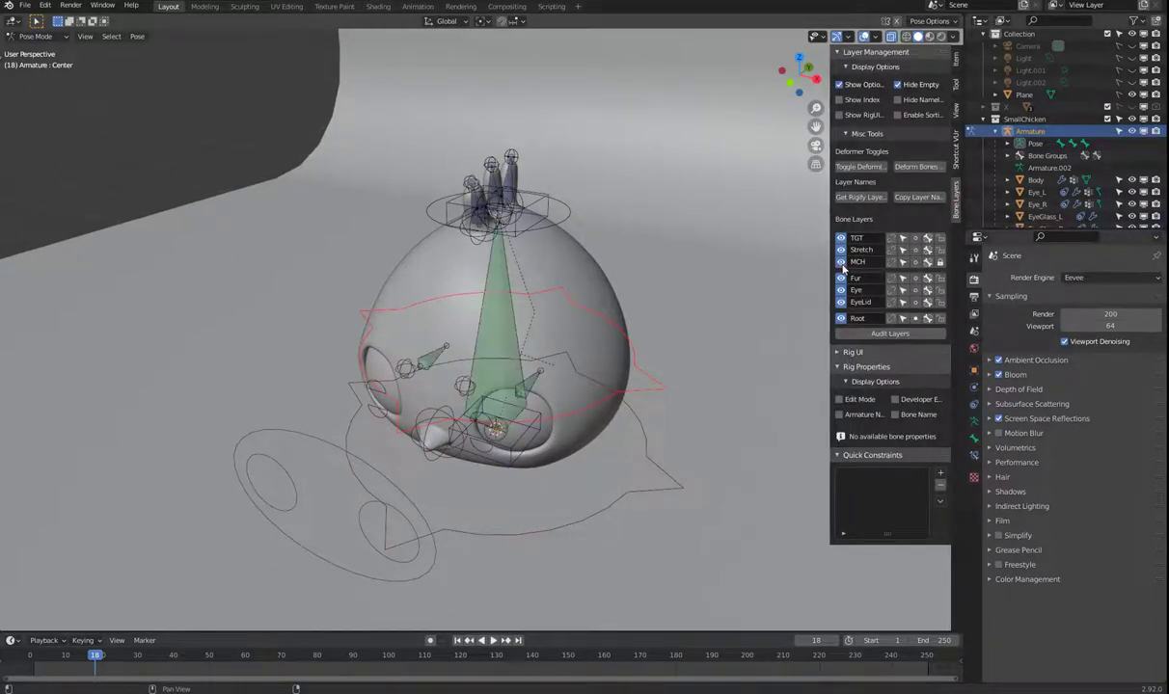
click(841, 263)
click(841, 262)
click(841, 262)
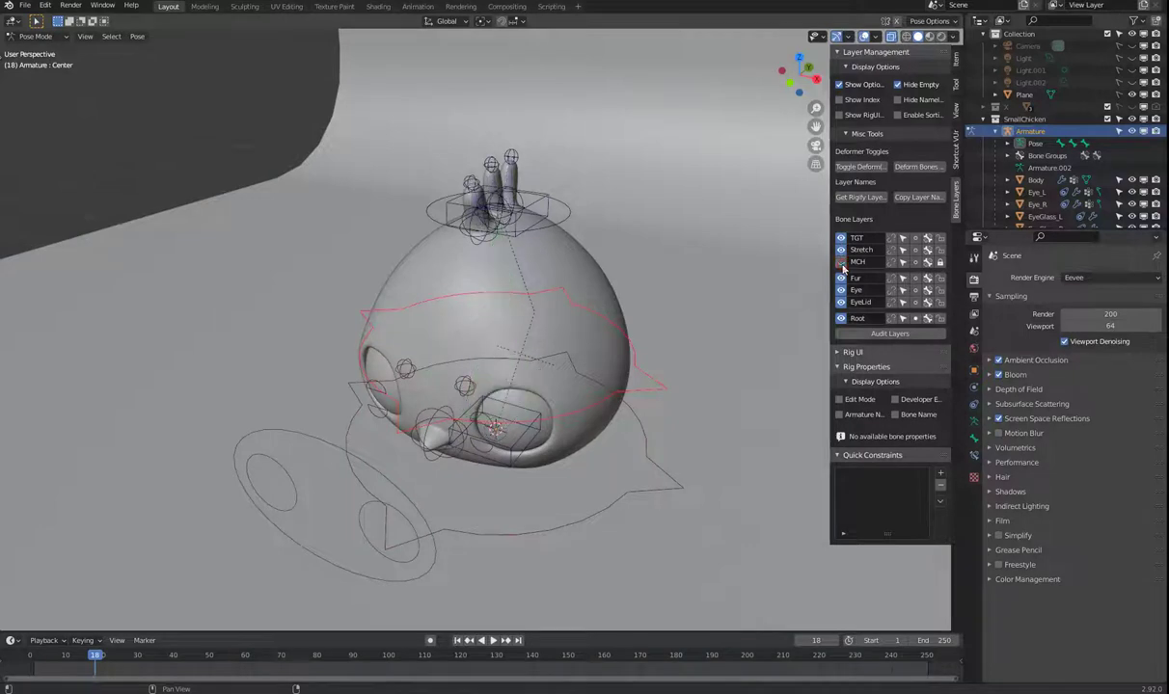
click(841, 263)
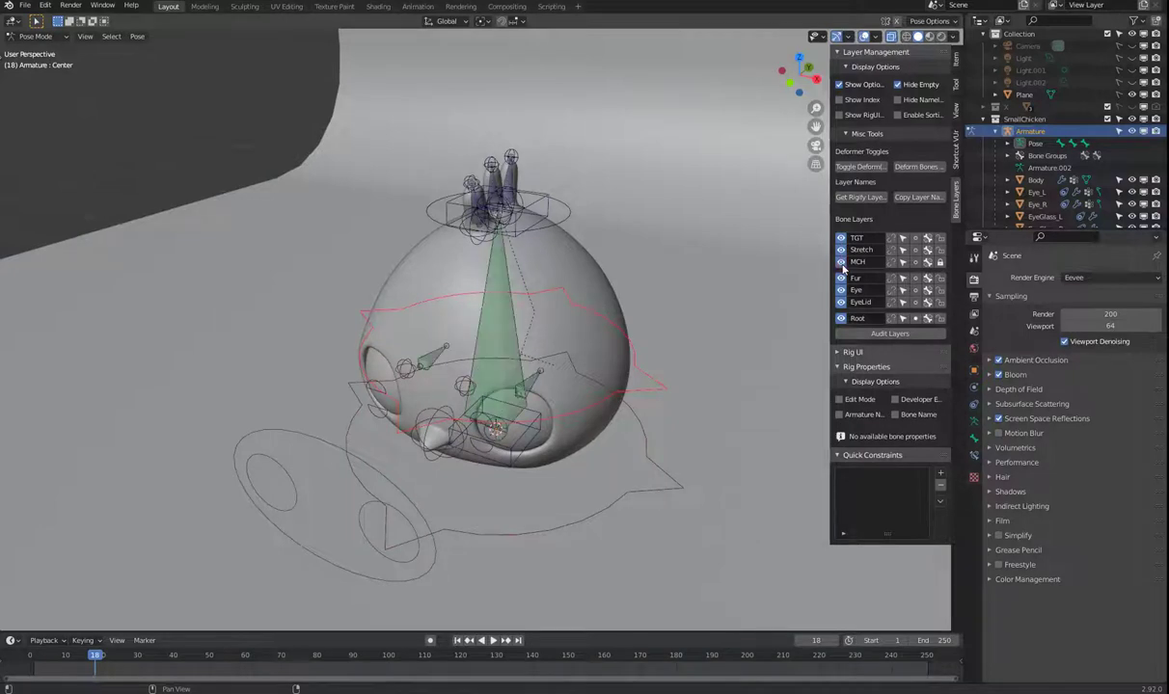
click(841, 262)
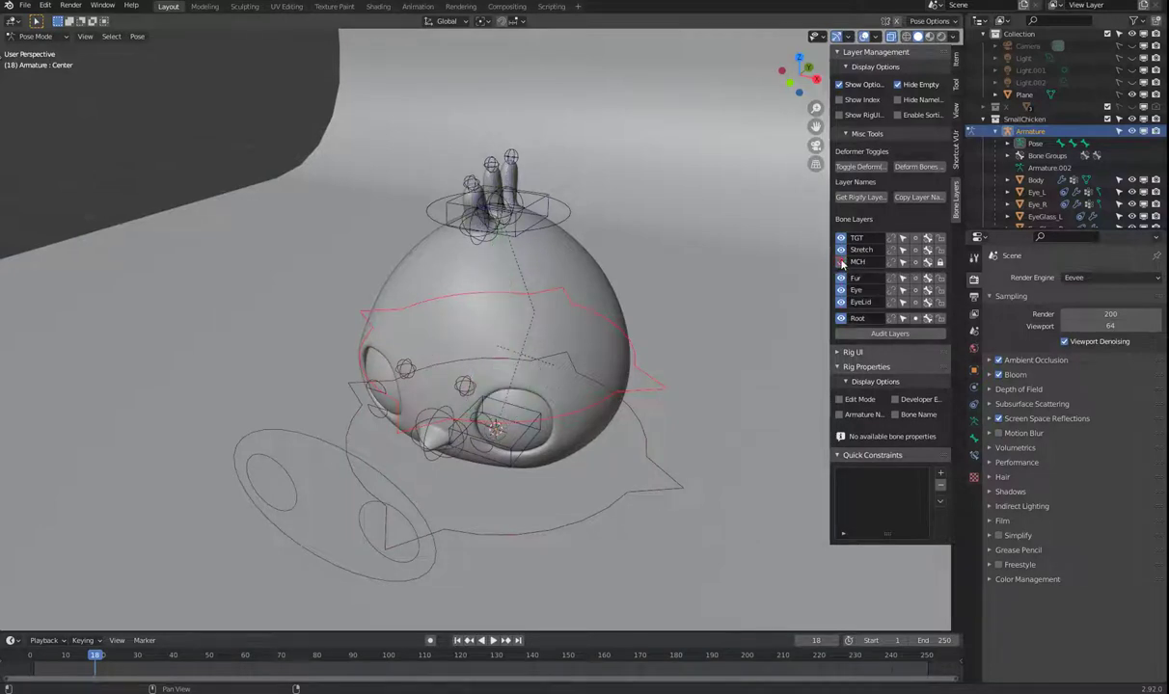
click(841, 262)
click(841, 263)
click(841, 263)
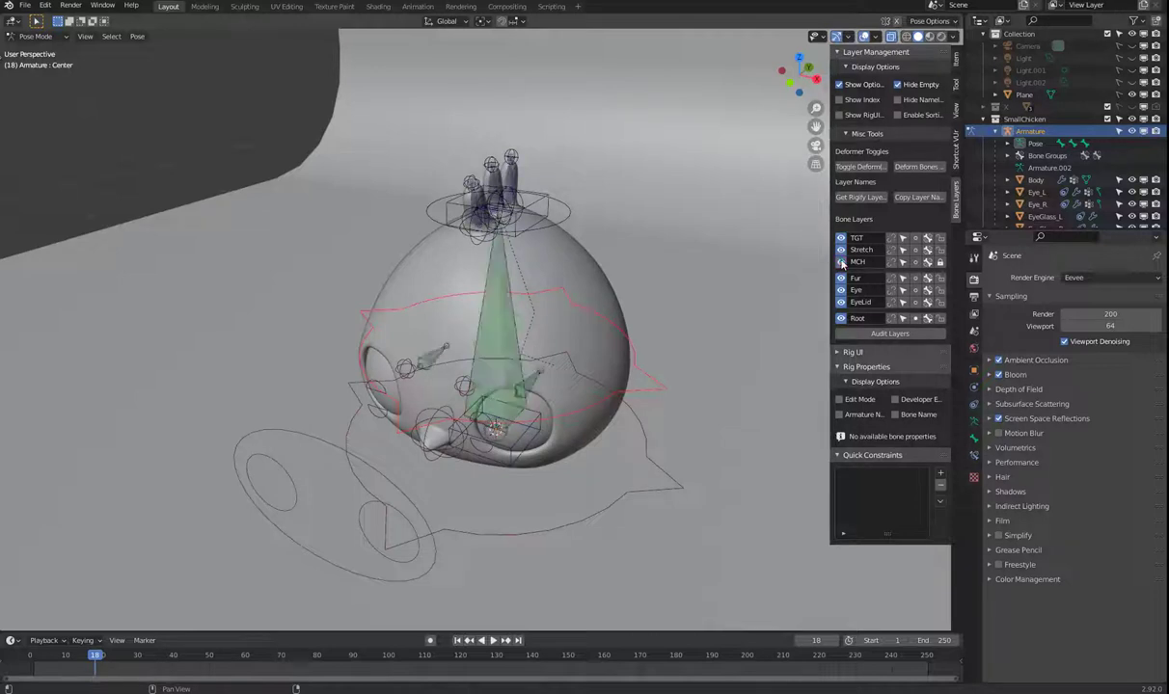
click(841, 262)
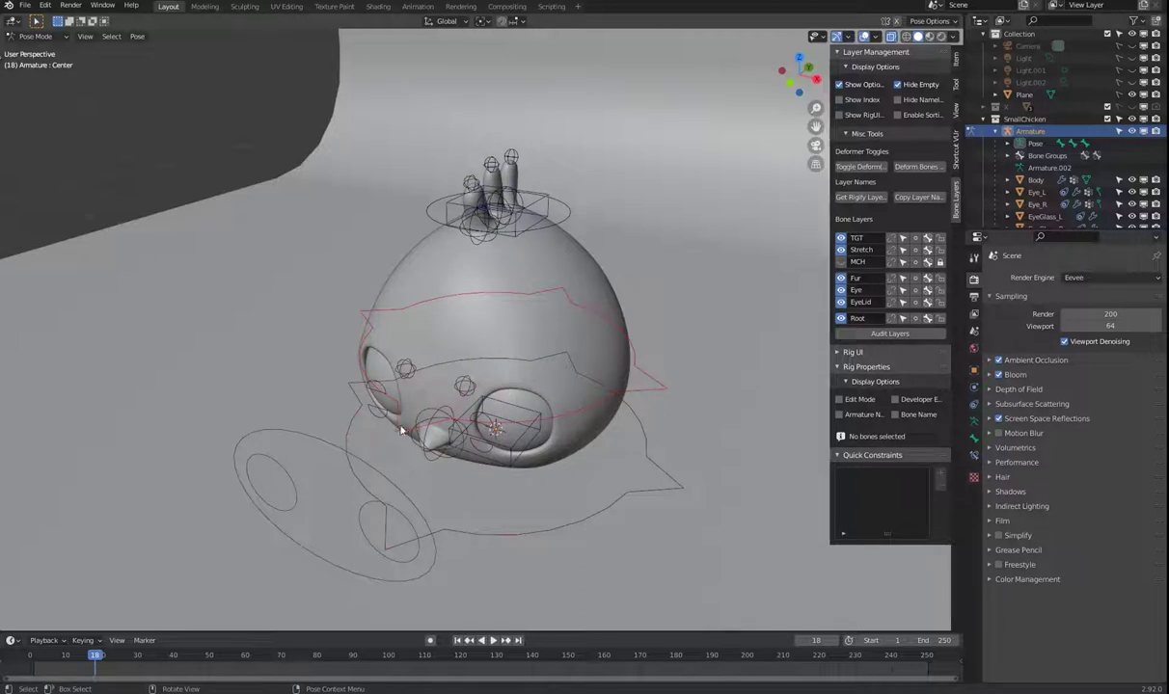
click(371, 401)
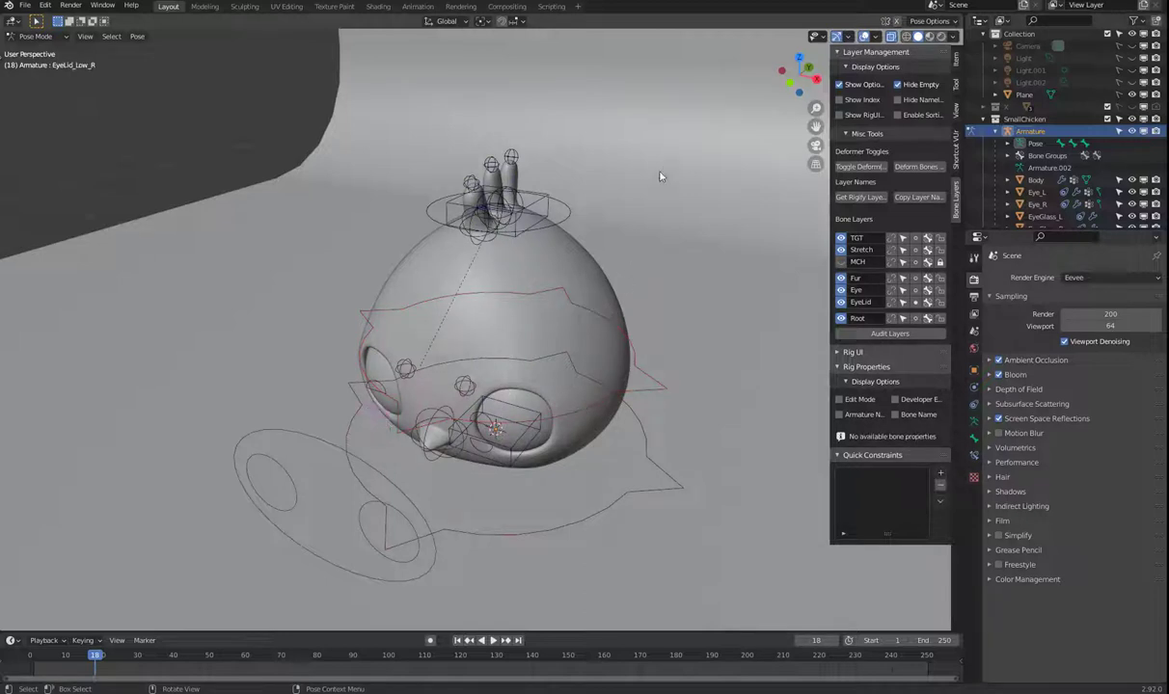
drag(704, 139, 152, 560)
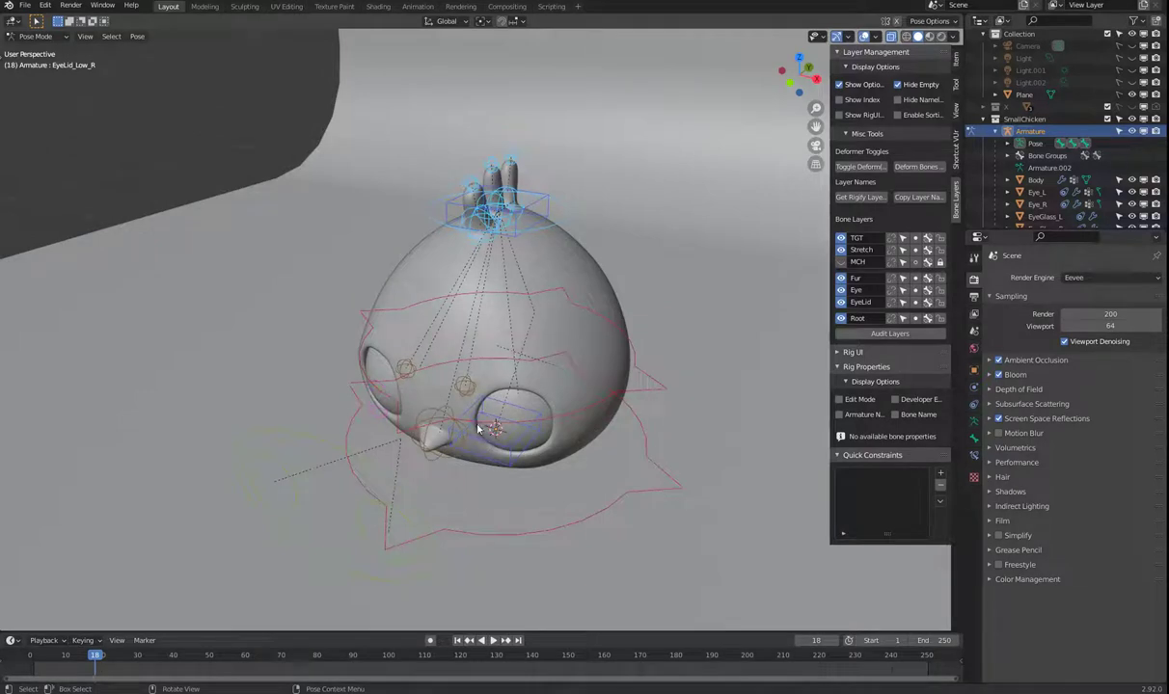
click(589, 366)
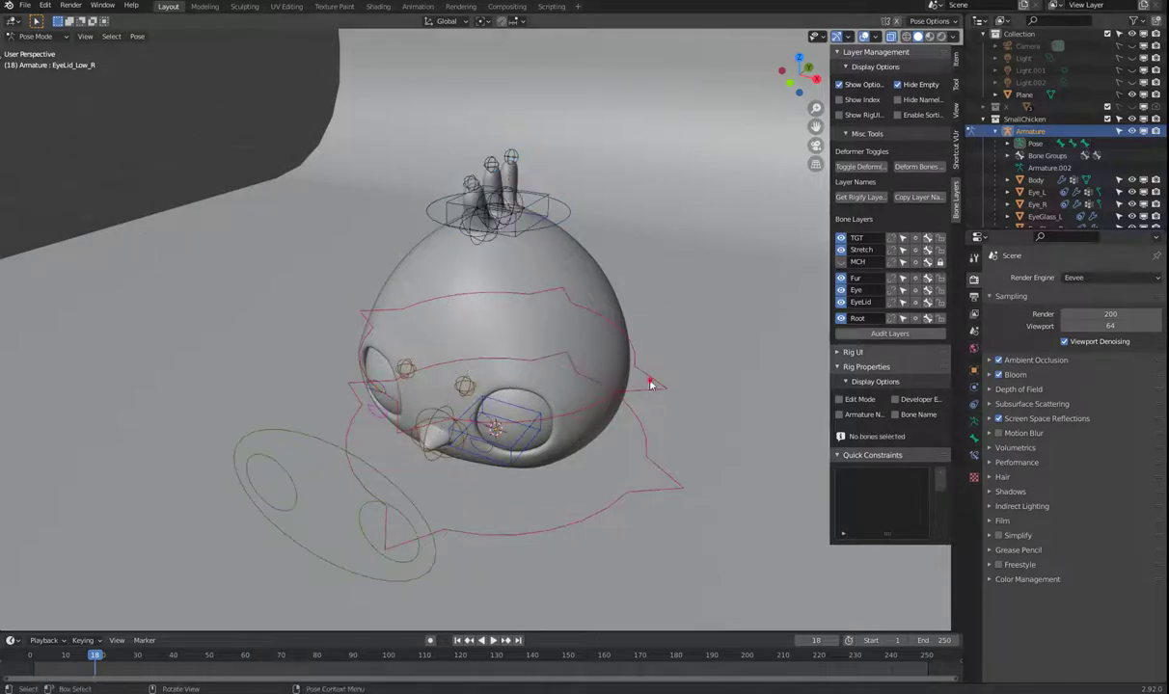
Display the bone transform properties and set the rotation mode of all visible control bones to XYZ Euler
click(955, 58)
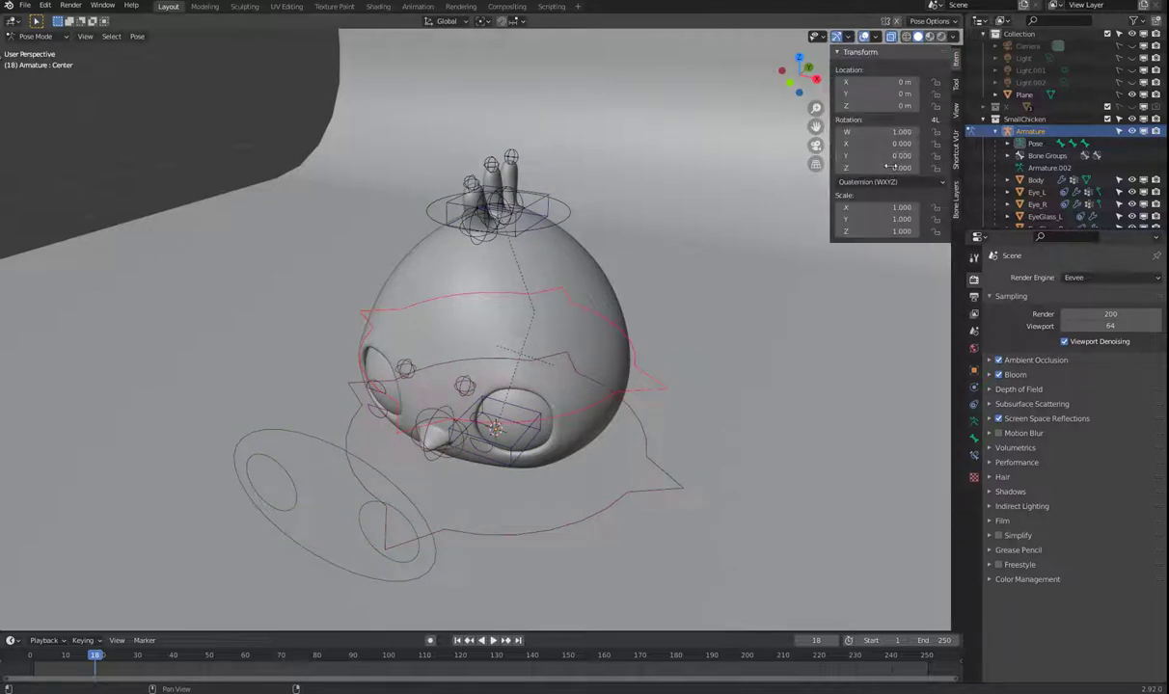
drag(170, 176, 181, 597)
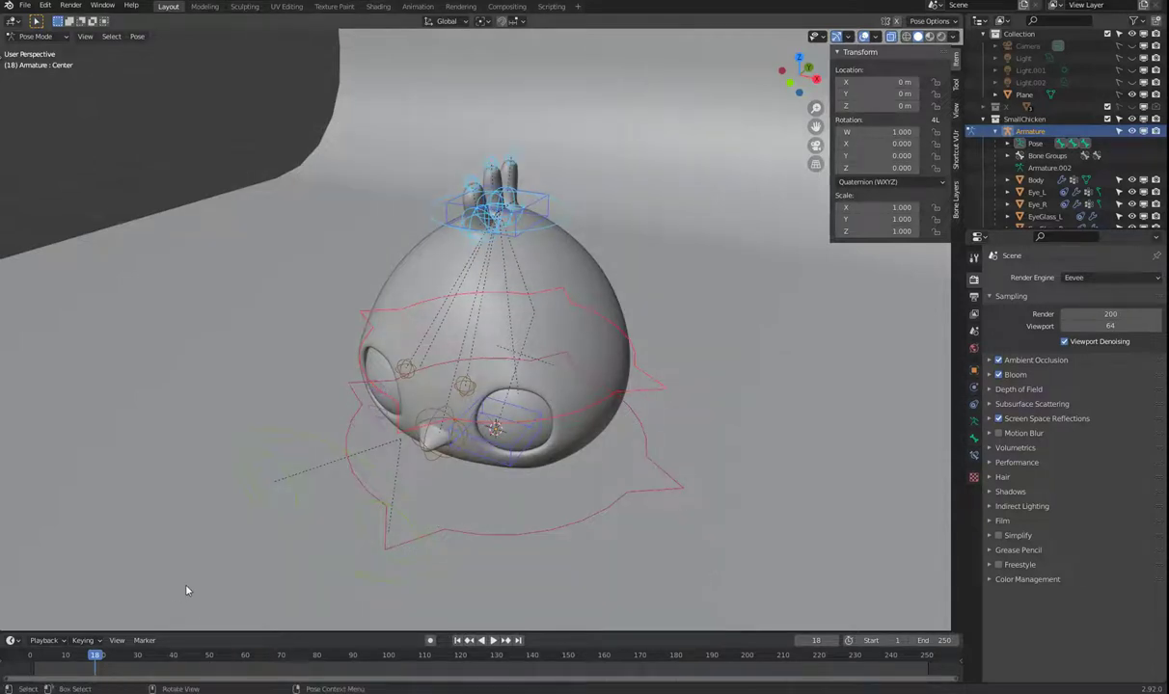
click(323, 274)
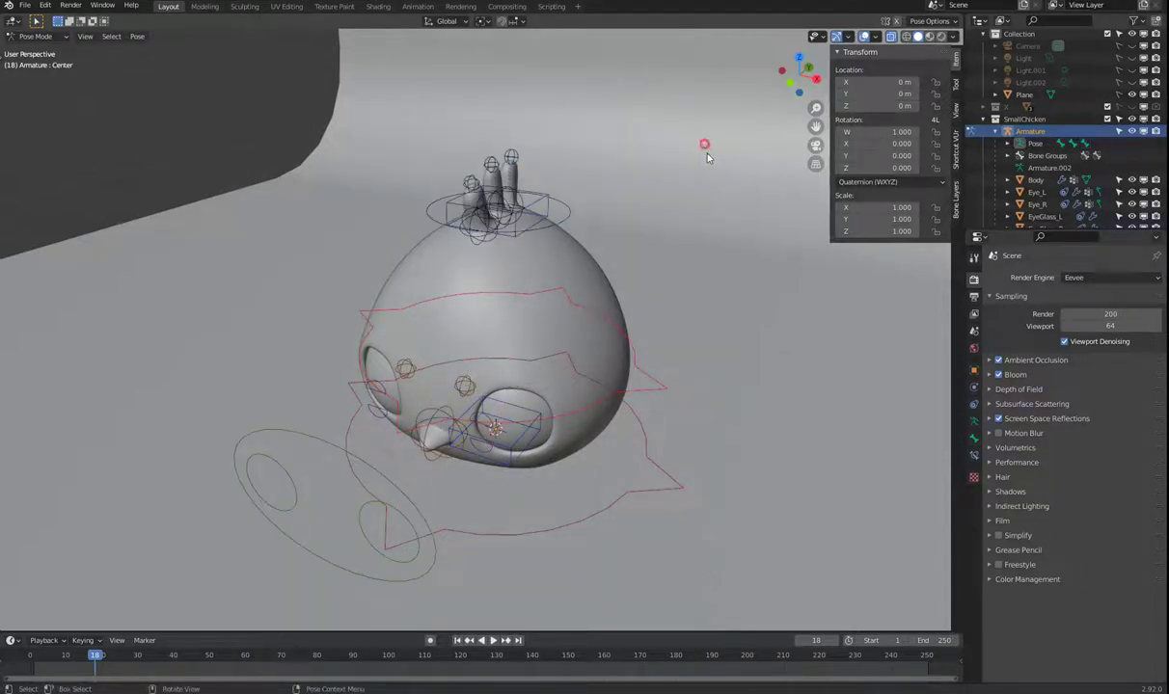
drag(707, 157, 145, 618)
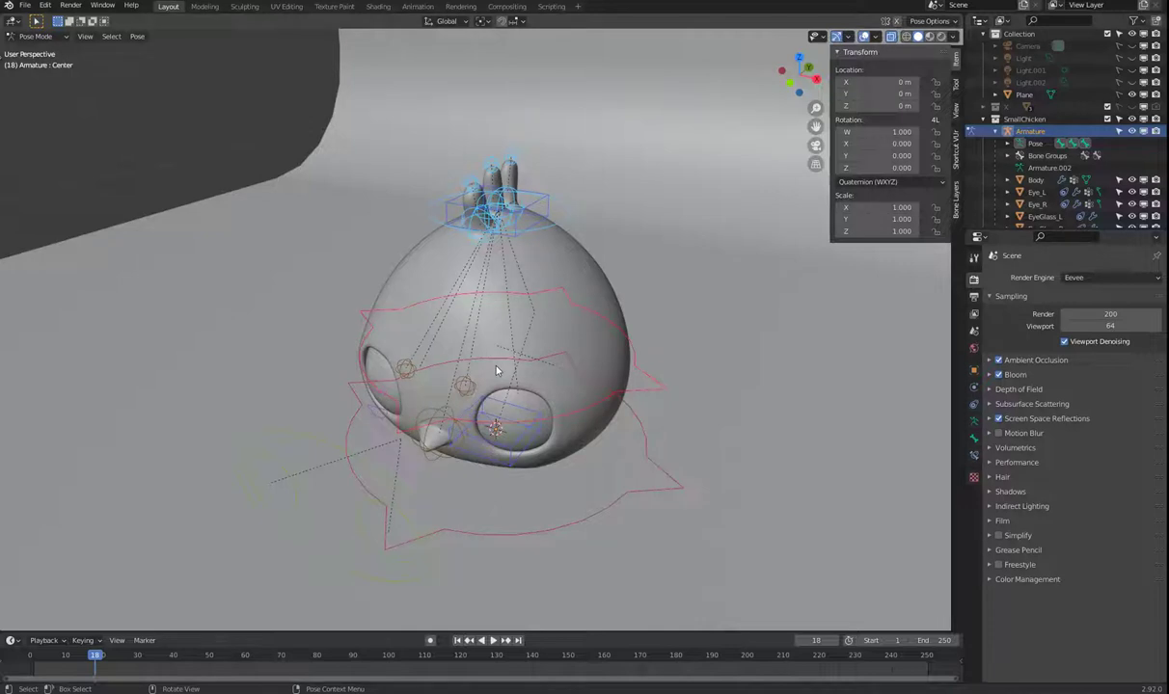
key(ctrl+r)
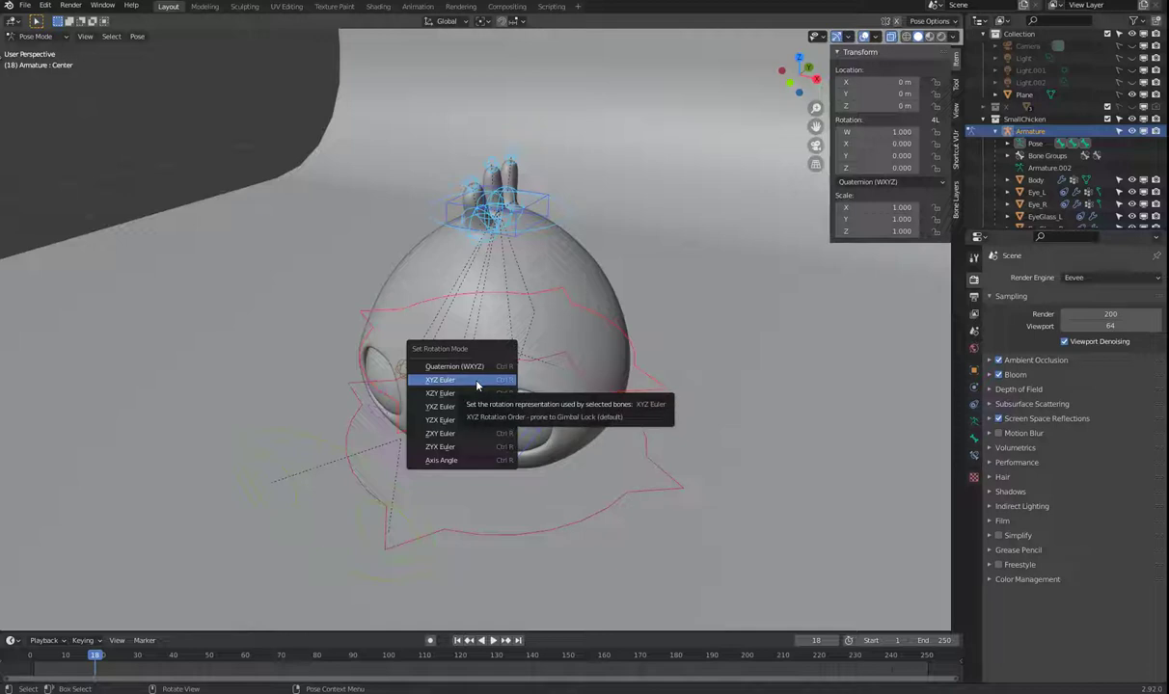
click(477, 386)
click(699, 208)
Check the rotation mode of the Stretch_up and Stretch_FurRoot bones
click(535, 210)
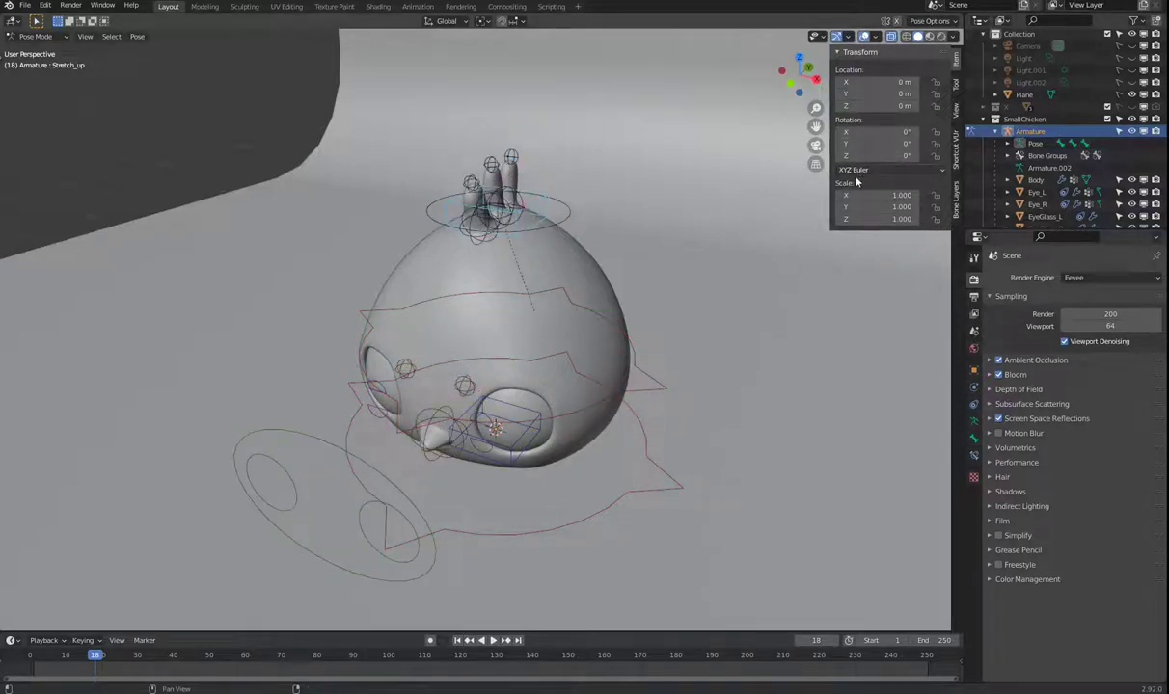
middle_drag(691, 335, 662, 401)
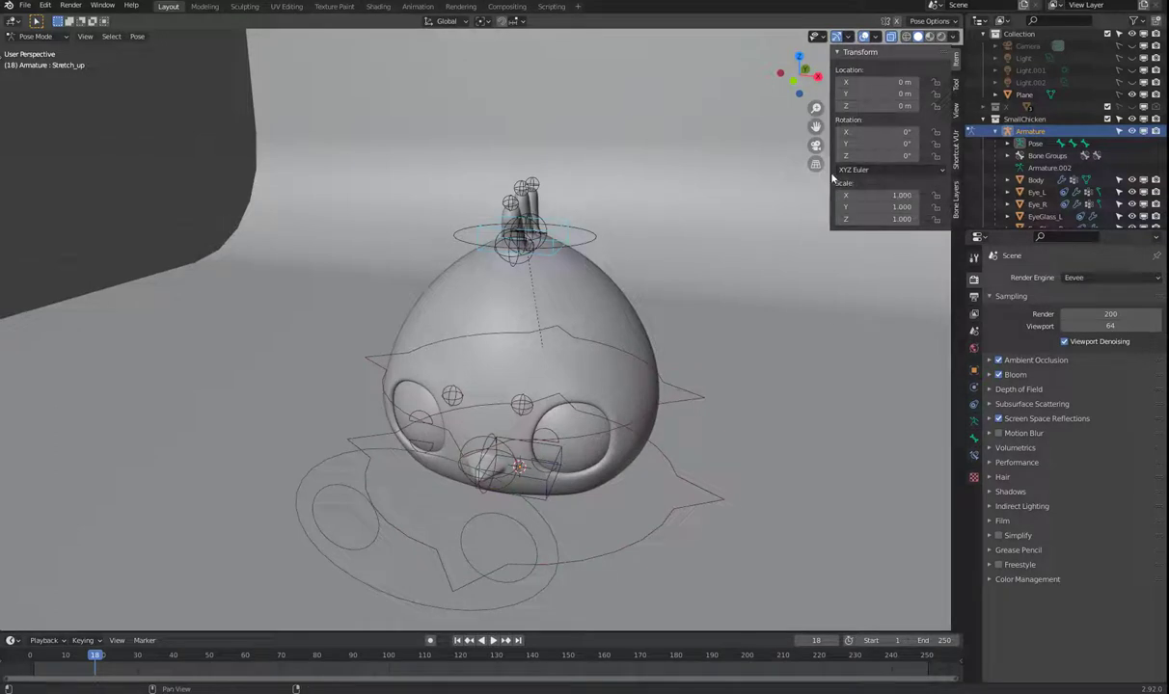
click(592, 247)
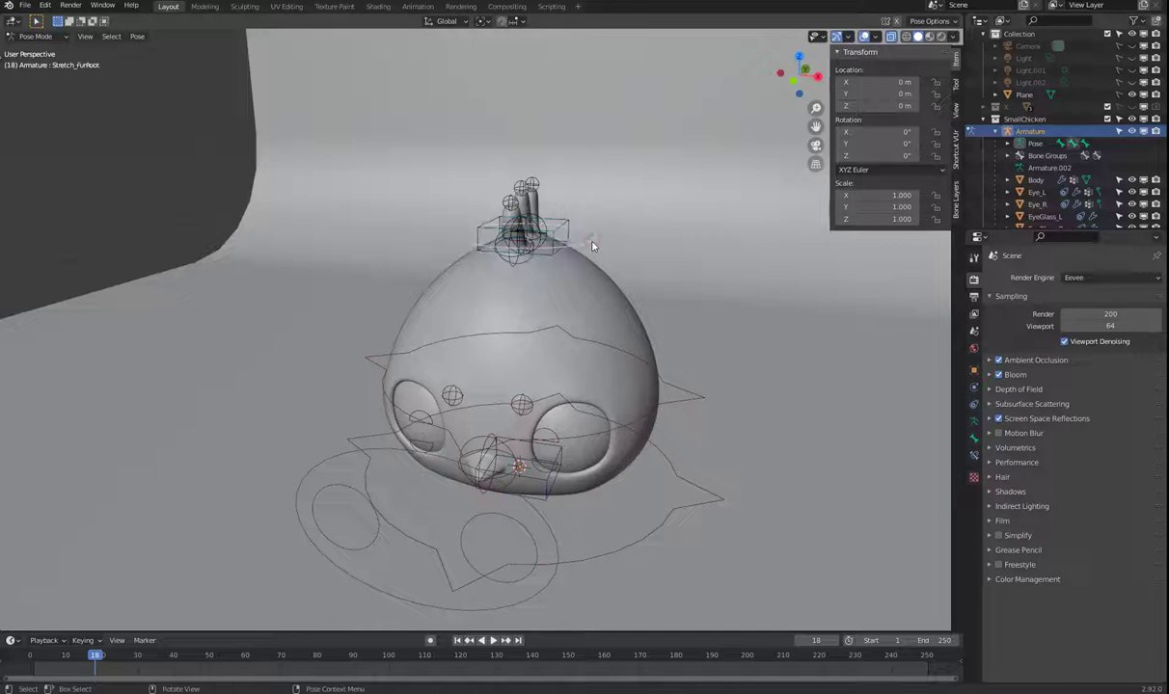
shift+click(593, 250)
middle_drag(612, 347, 570, 349)
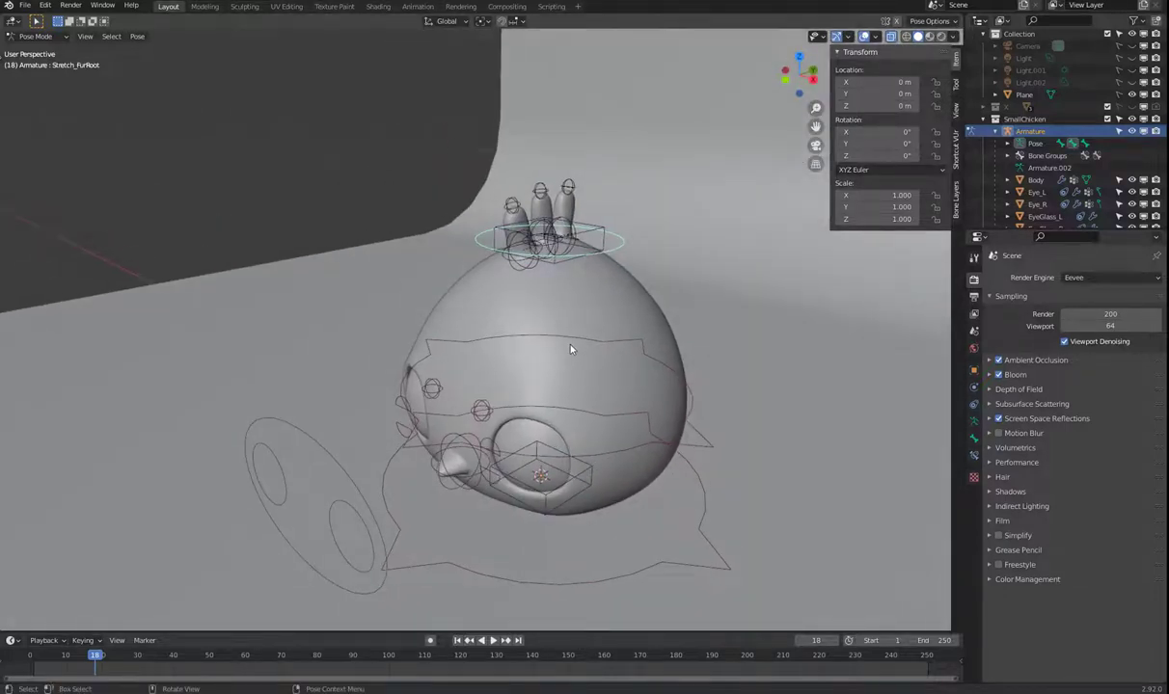
Try rotating and moving the Stretch_FurRoot bone above the body
middle_drag(657, 302, 618, 301)
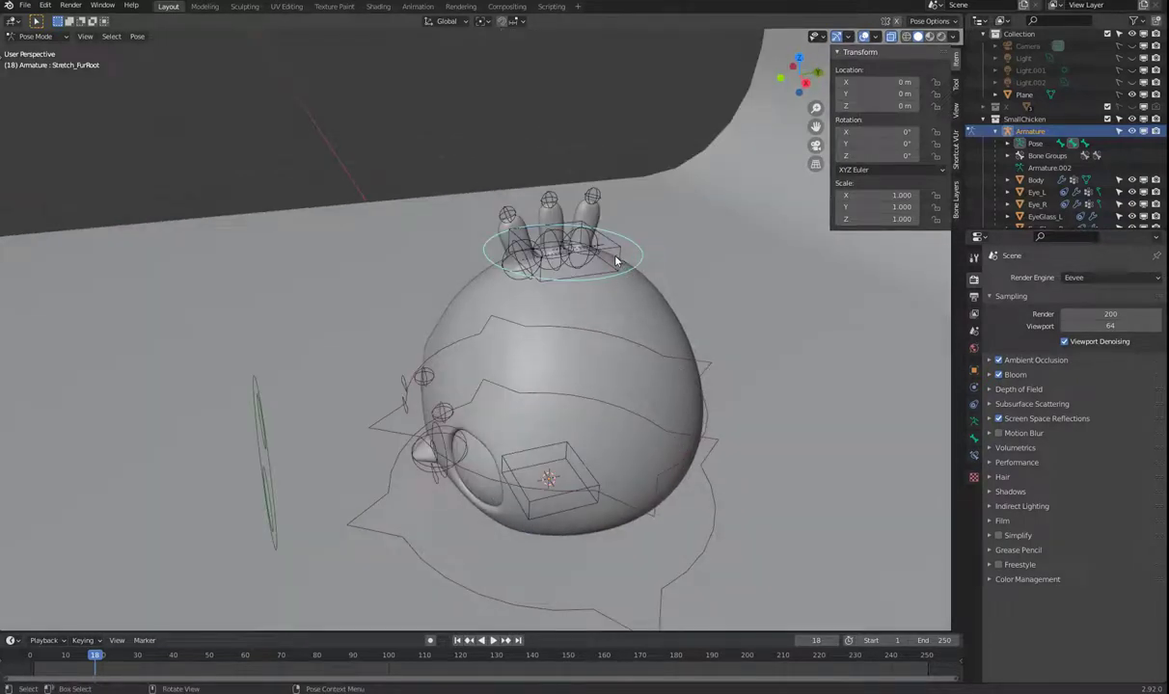
key(r)
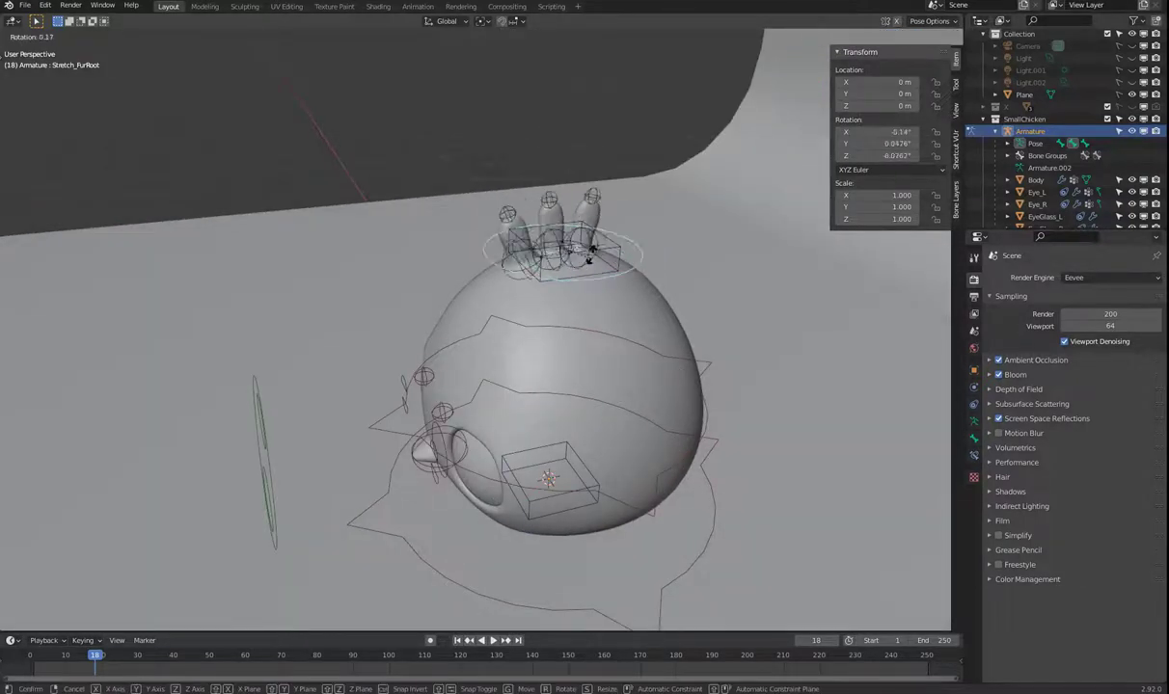
key(Escape)
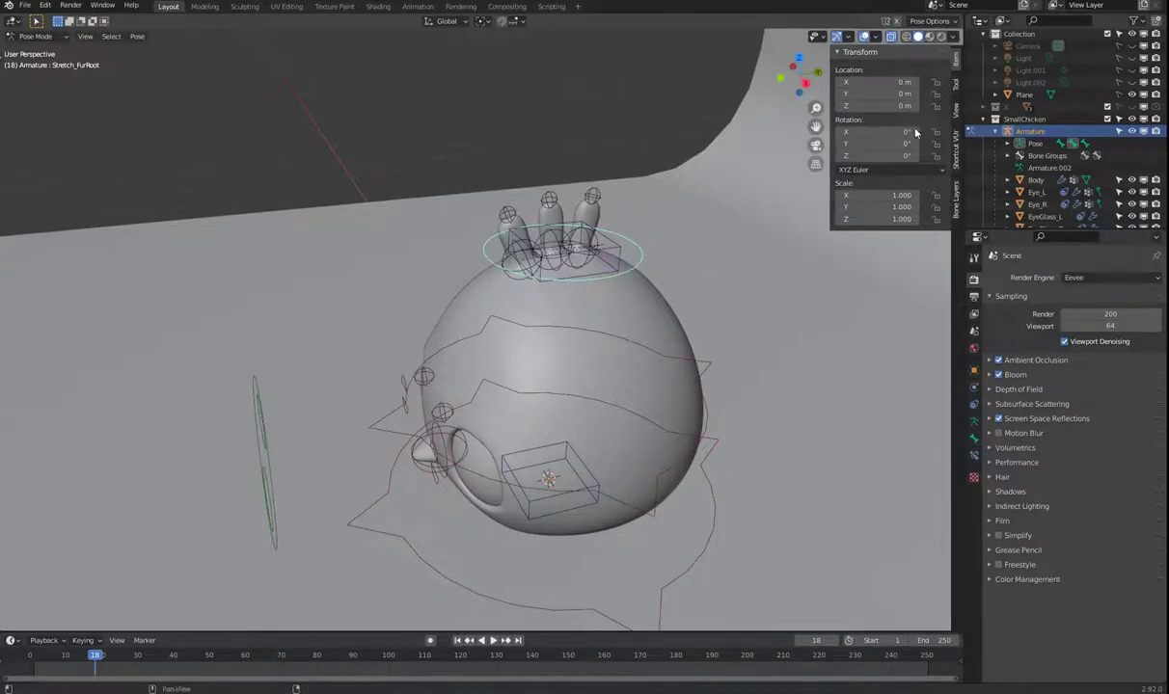
key(r)
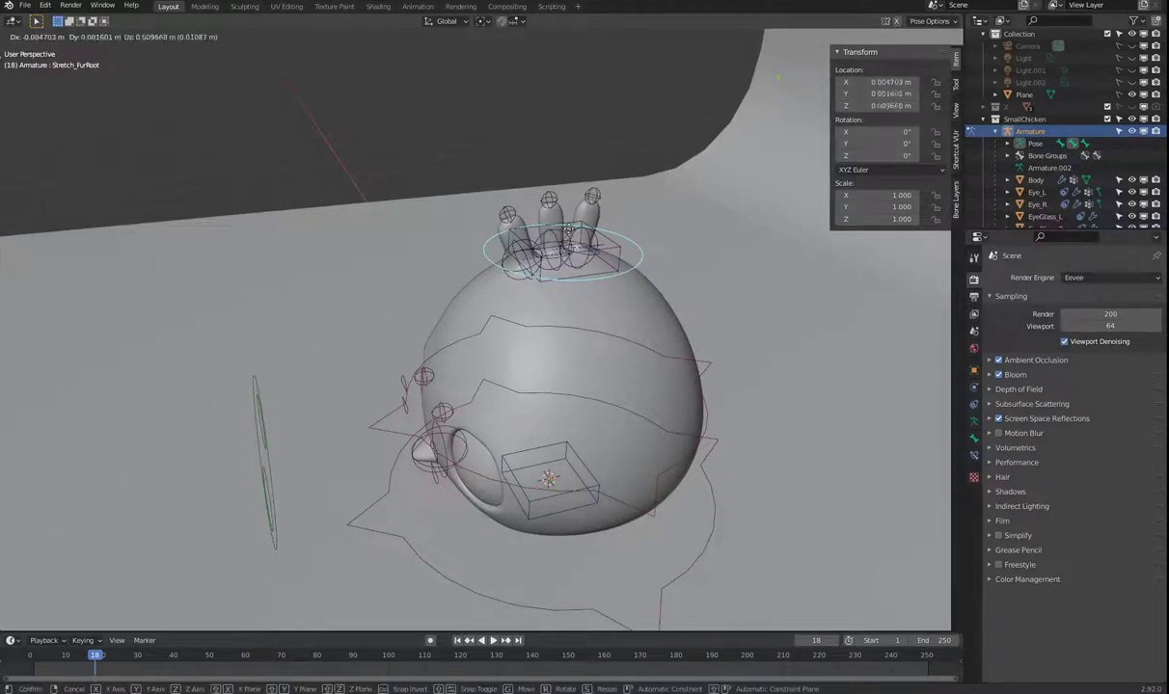
key(Escape)
Lock the X, Y and Z location of the Stretch_FurRoot bone
click(622, 257)
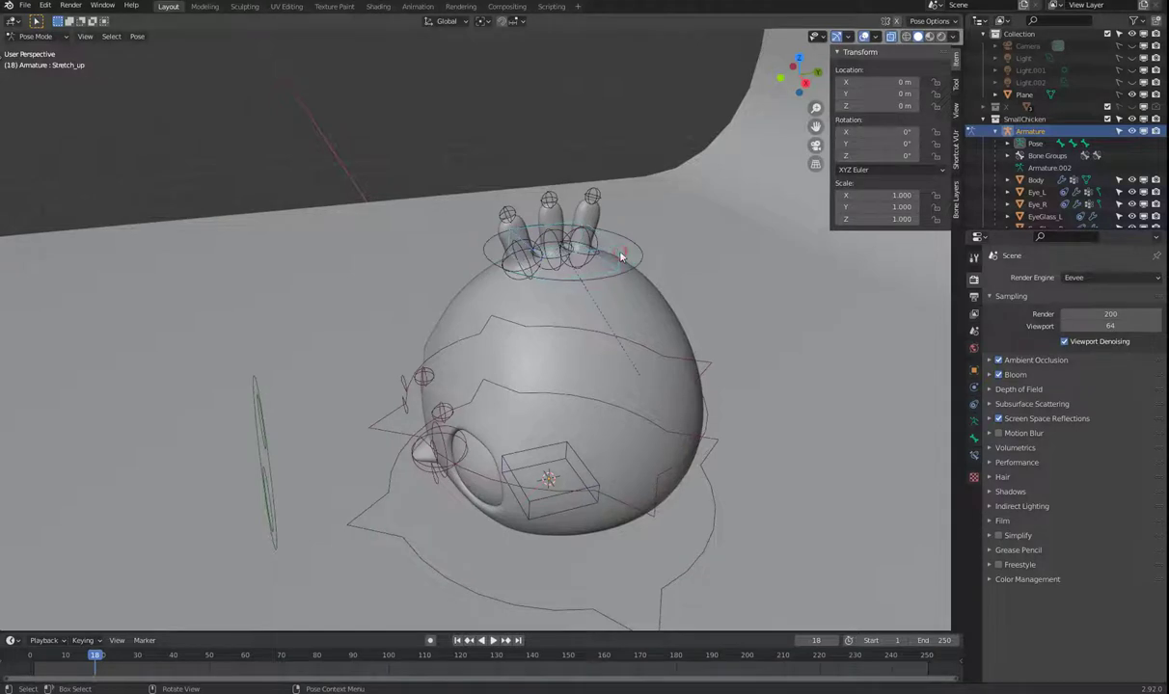
click(644, 256)
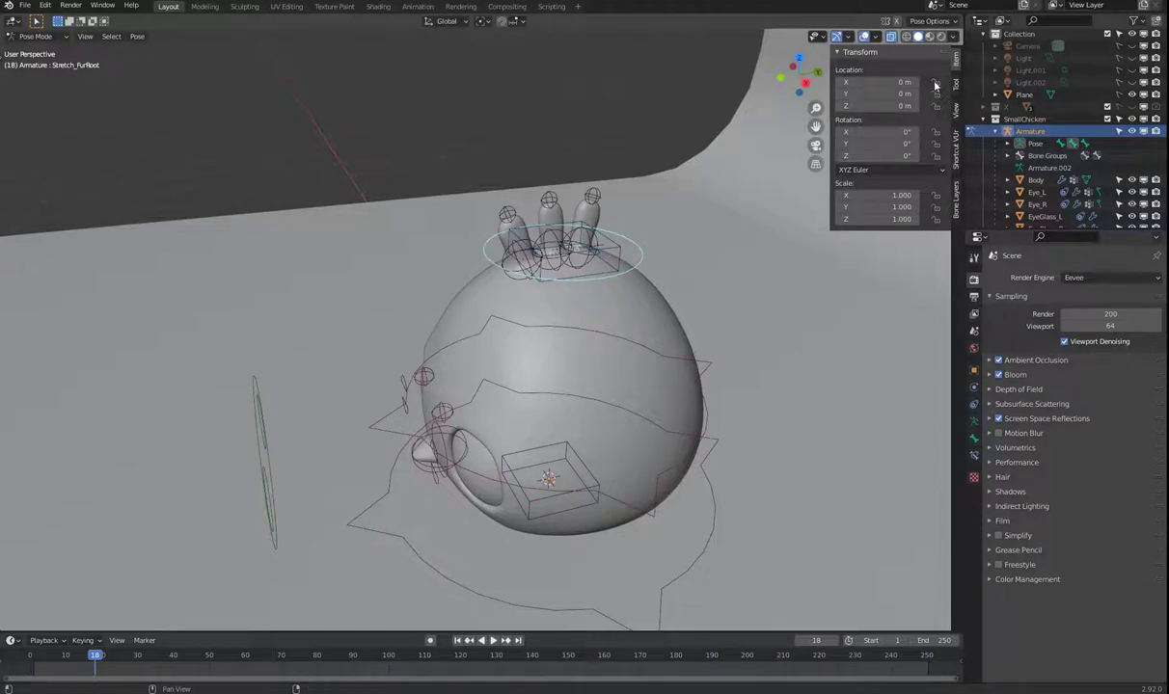
drag(934, 83, 935, 106)
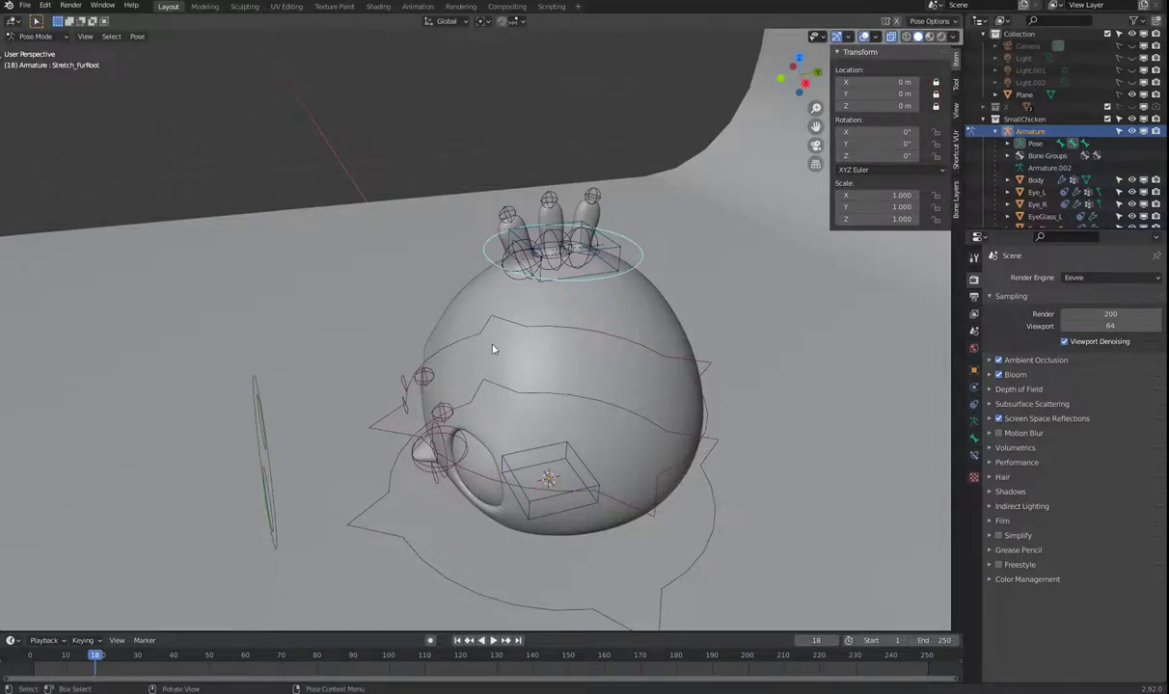
Test transforming the Center bone without keeping the change, and lock its X, Y and Z scale
middle_drag(491, 349, 579, 351)
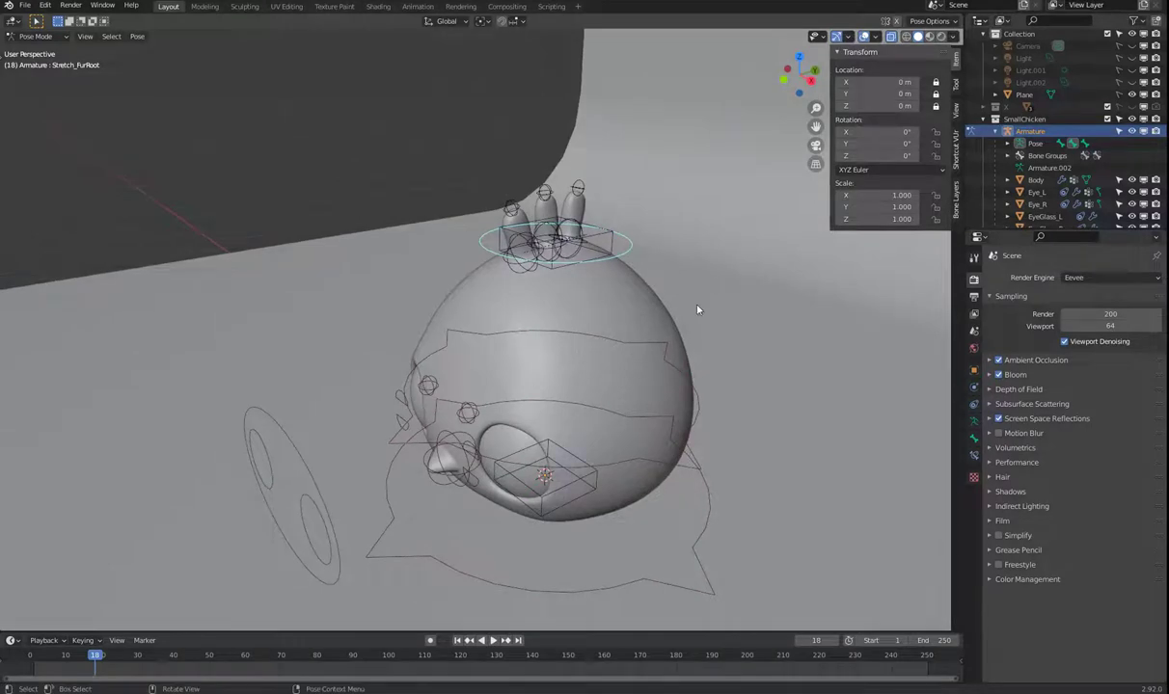
middle_drag(650, 377, 658, 367)
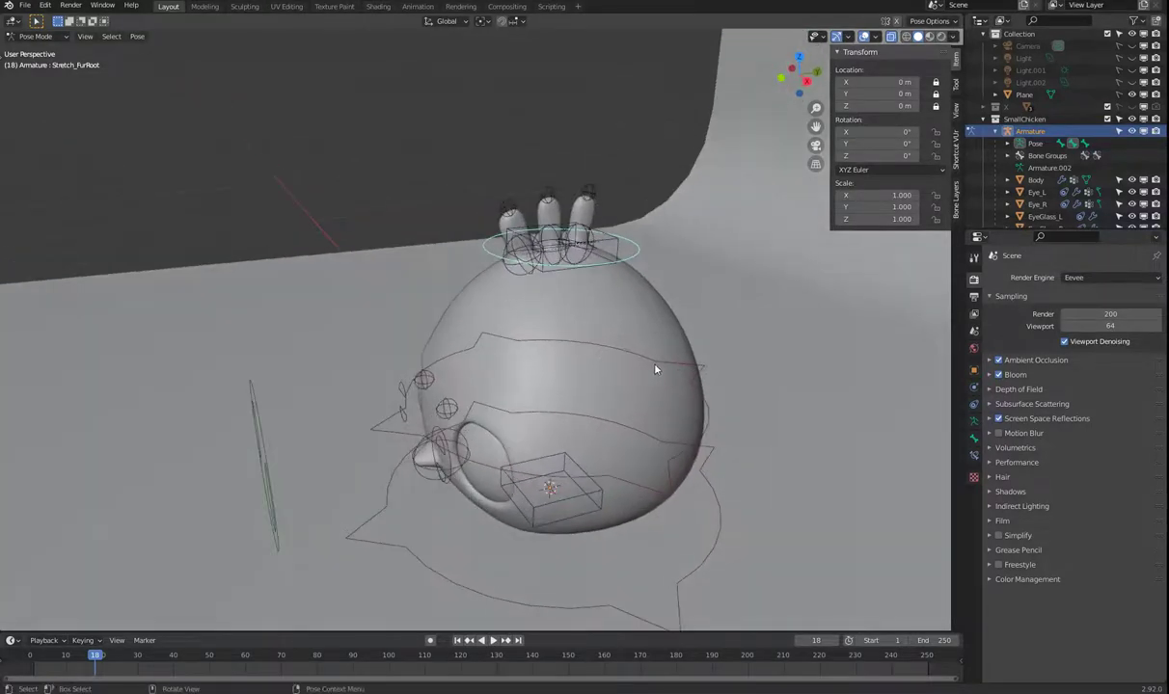
click(702, 406)
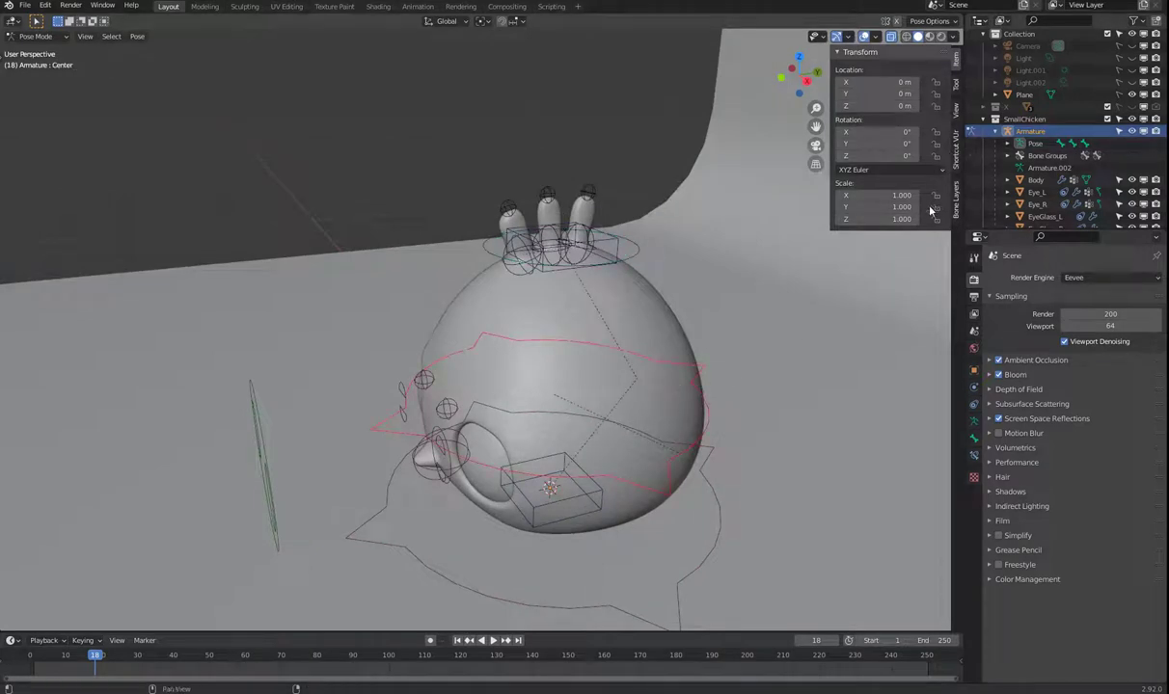
key(r)
key(s)
right_click(600, 401)
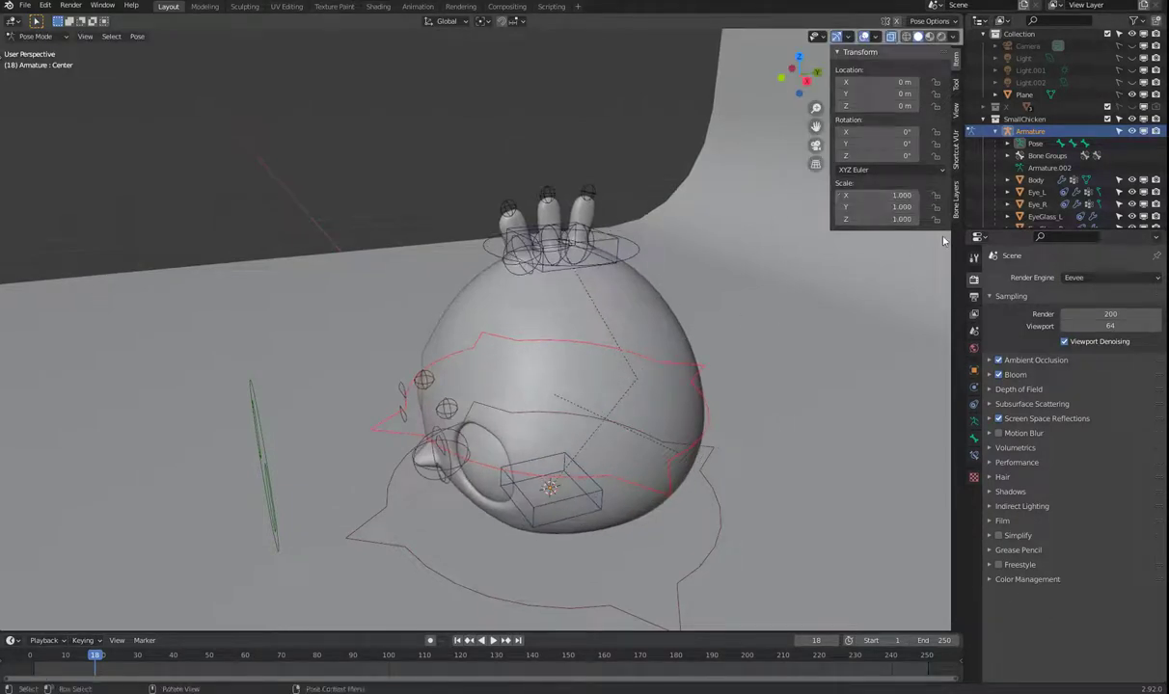
drag(936, 195, 941, 231)
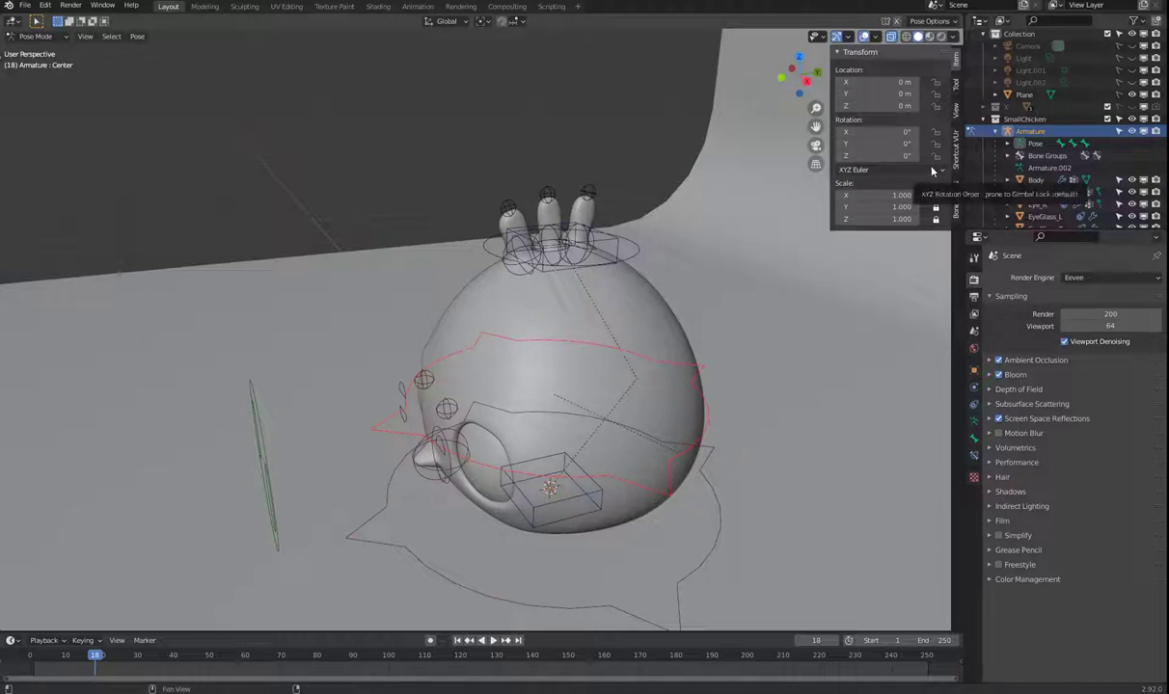
Select the eye target bones with Eyes_T_Both active and lock rotation and scale on all axes
middle_drag(699, 292, 667, 343)
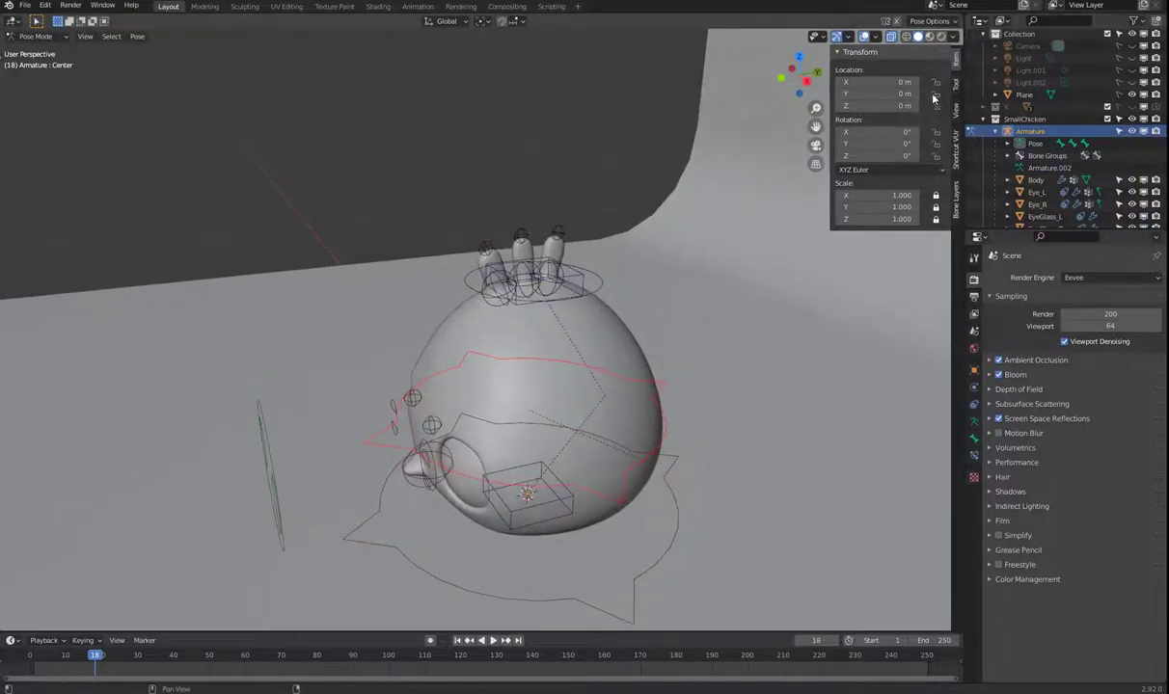
middle_drag(327, 403, 355, 461)
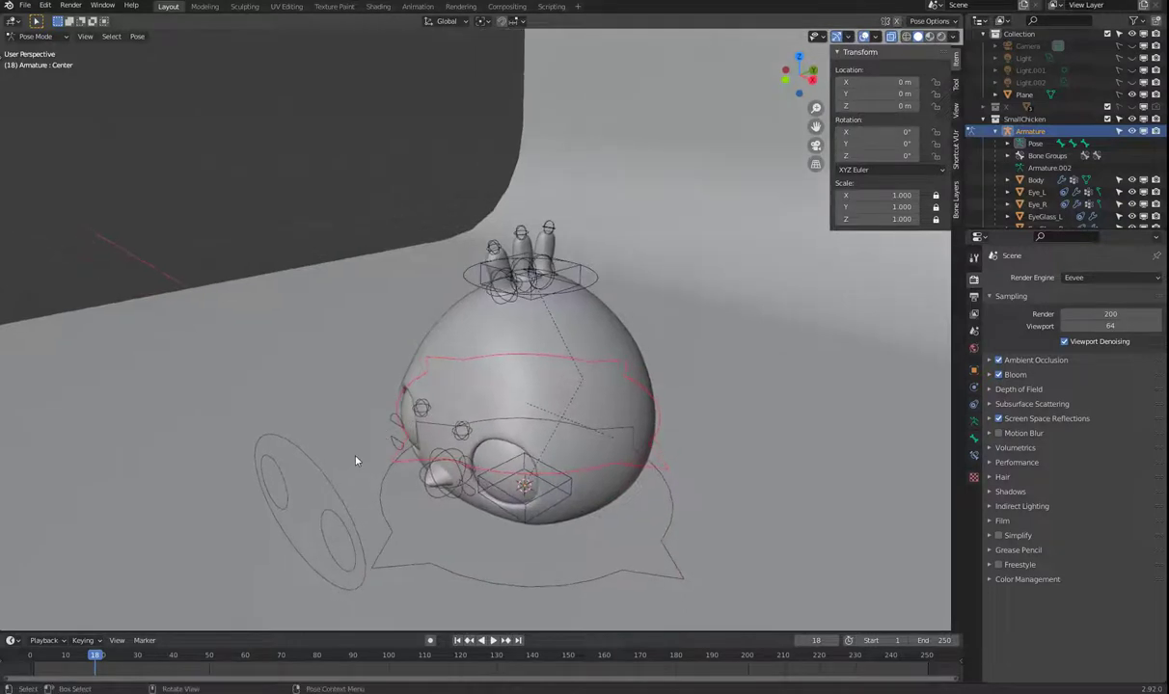
click(316, 465)
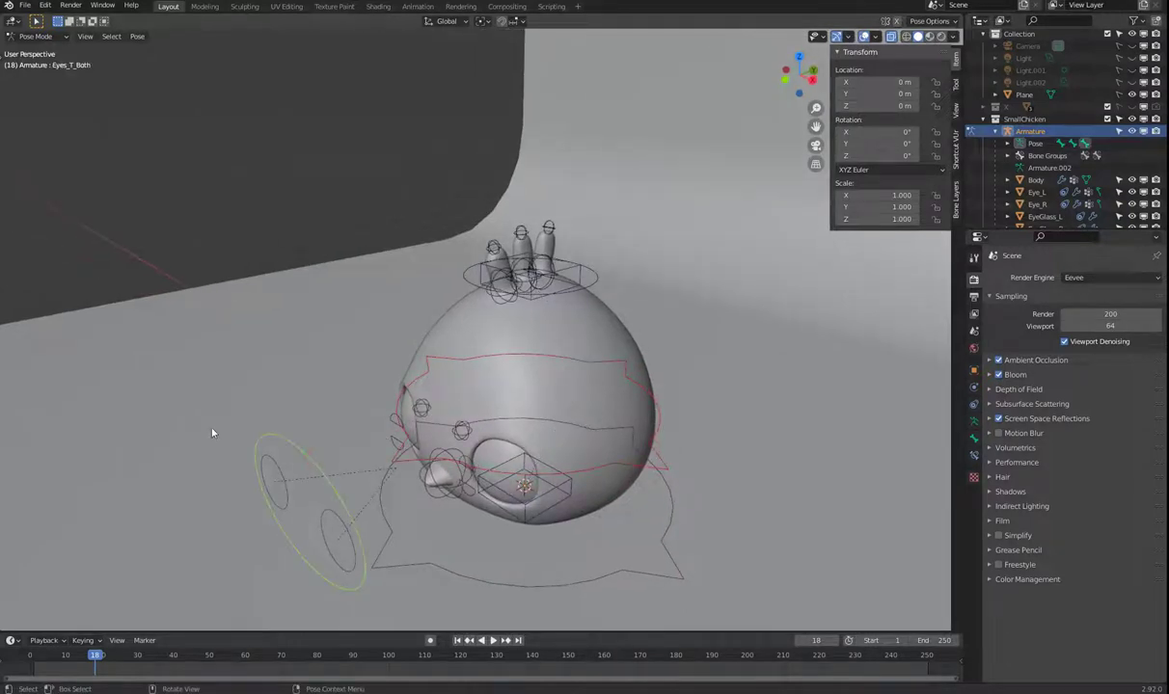
drag(203, 404, 325, 561)
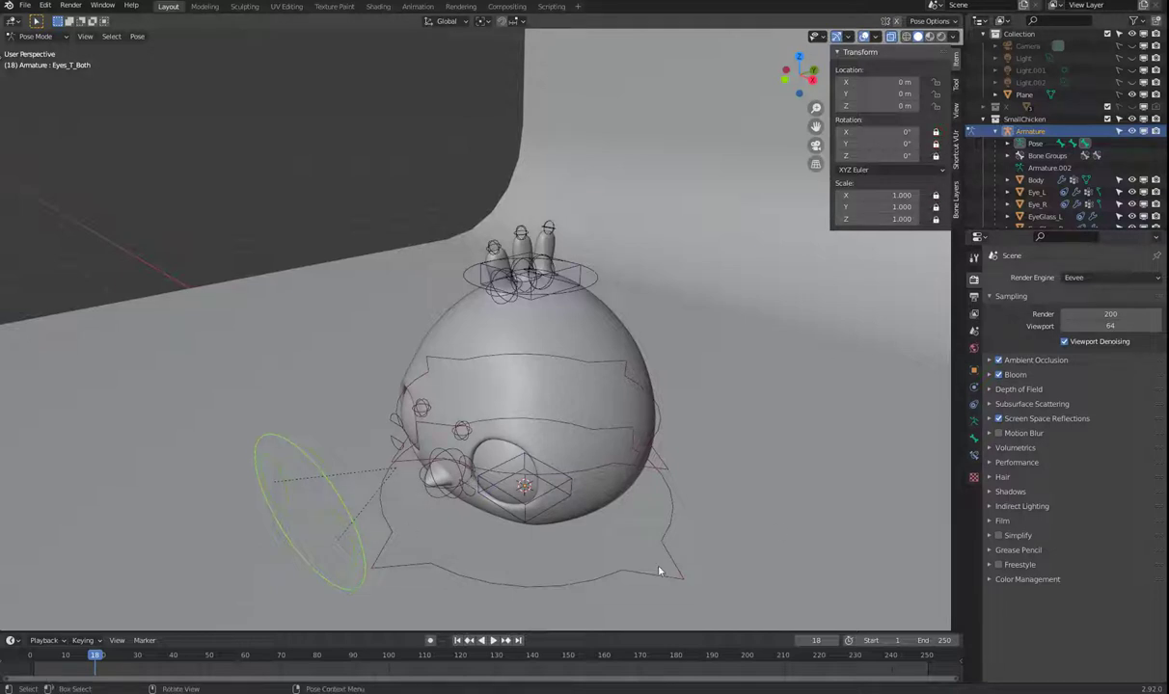
Lock the scale and rotation of the Root bone on all three axes
click(617, 541)
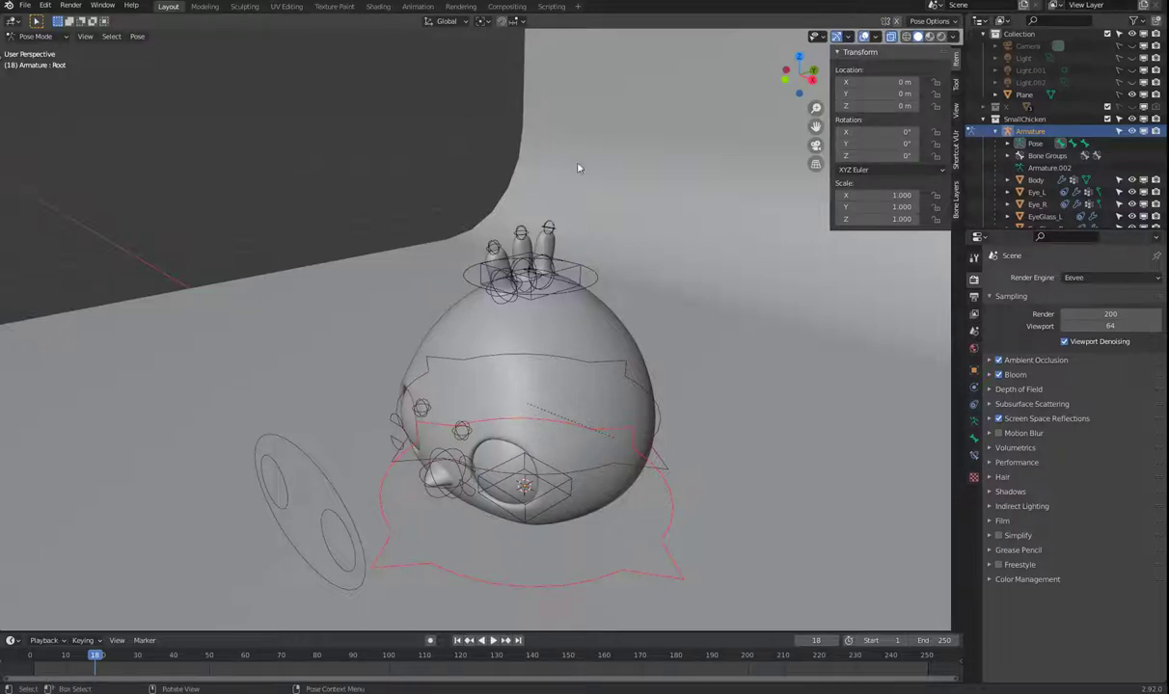
drag(937, 196, 938, 234)
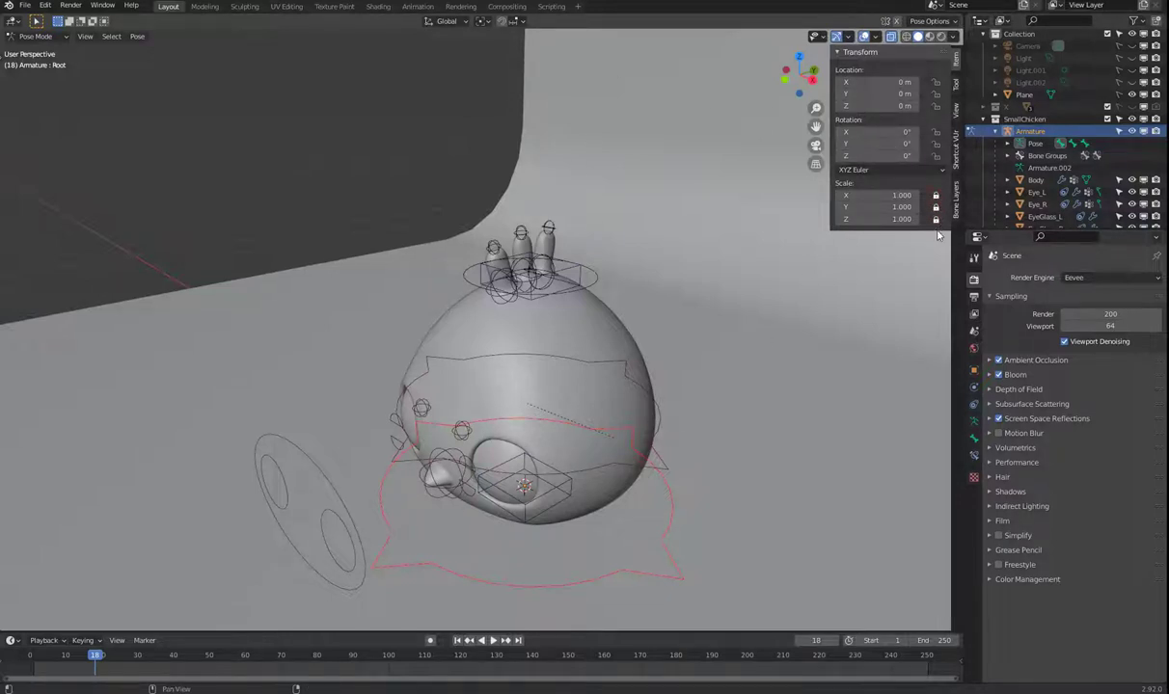
drag(935, 132, 939, 164)
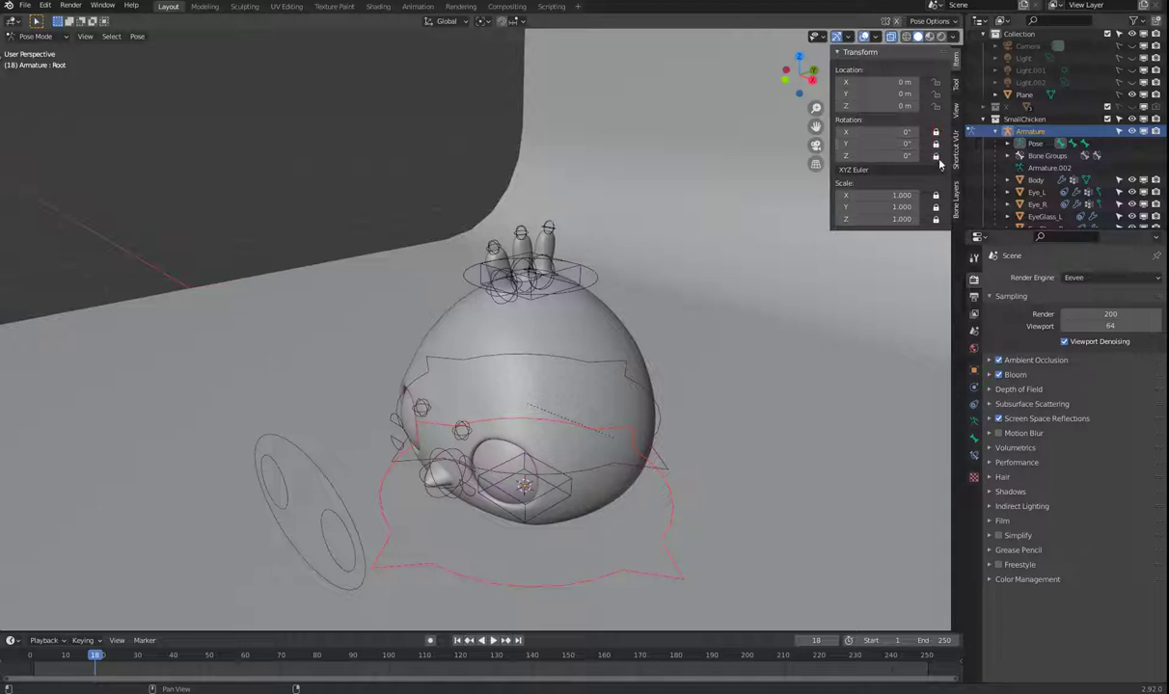
Lock the scale and rotation of the Stretch_Low bone on all three axes
click(550, 504)
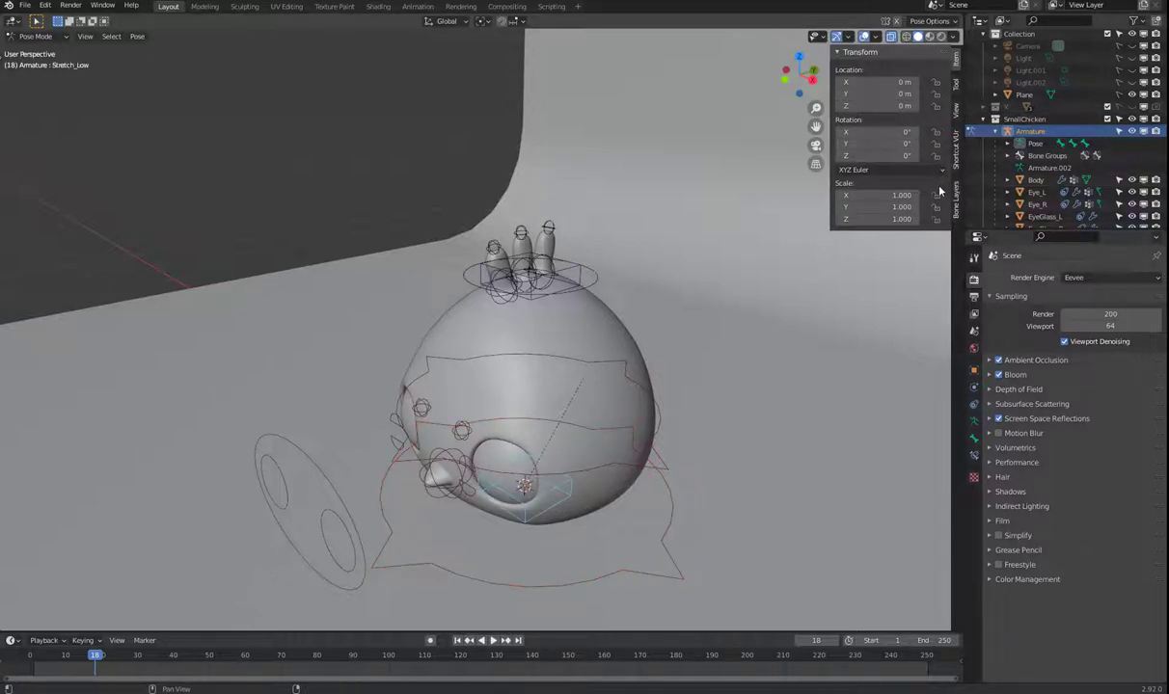
drag(936, 195, 935, 231)
drag(937, 133, 935, 164)
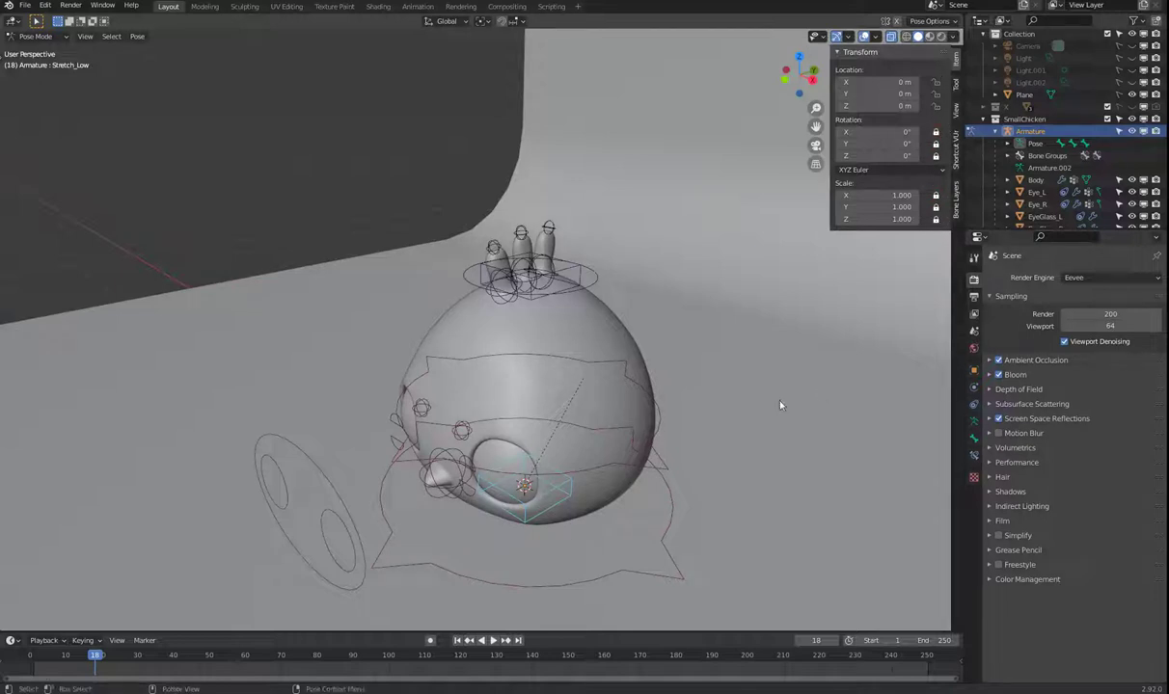
Select the Chick bone around the beak and lock its rotation and location on all axes
click(438, 501)
mouse_move(445, 478)
middle_down()
mouse_move(482, 512)
mouse_move(432, 464)
mouse_move(443, 478)
middle_up()
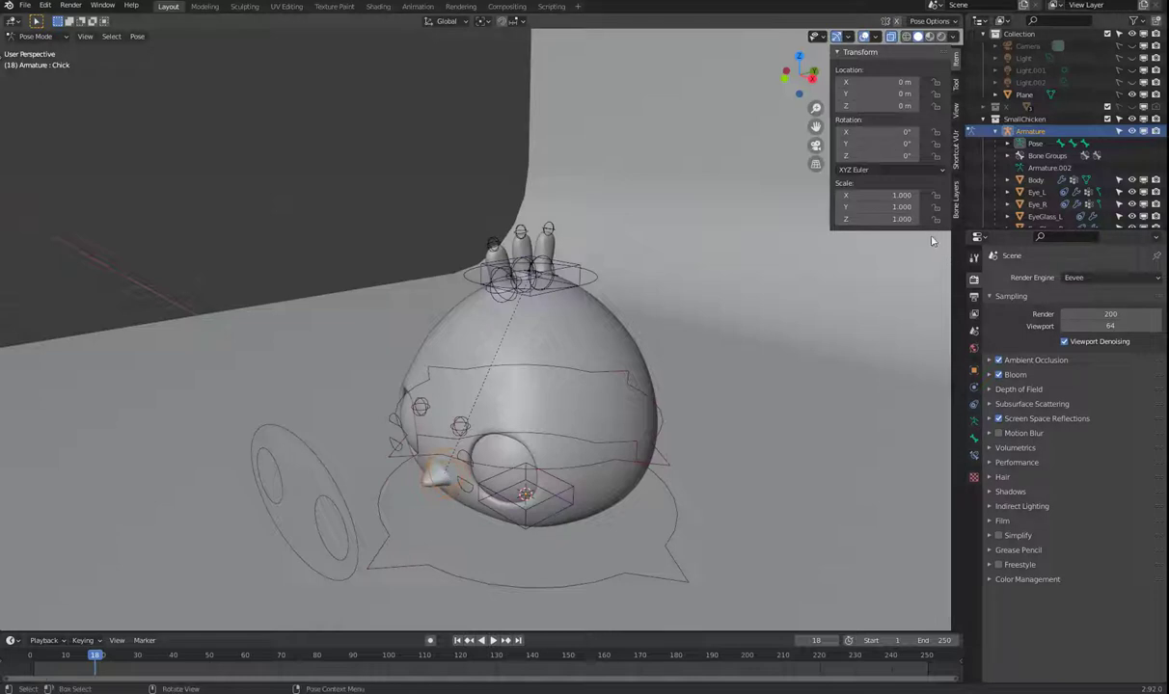
drag(939, 160, 935, 82)
Check the transform locks of the EyeLid_Up_L bone and enlarge the Outliner to list all SmallChicken objects
middle_drag(397, 491, 400, 461)
click(484, 467)
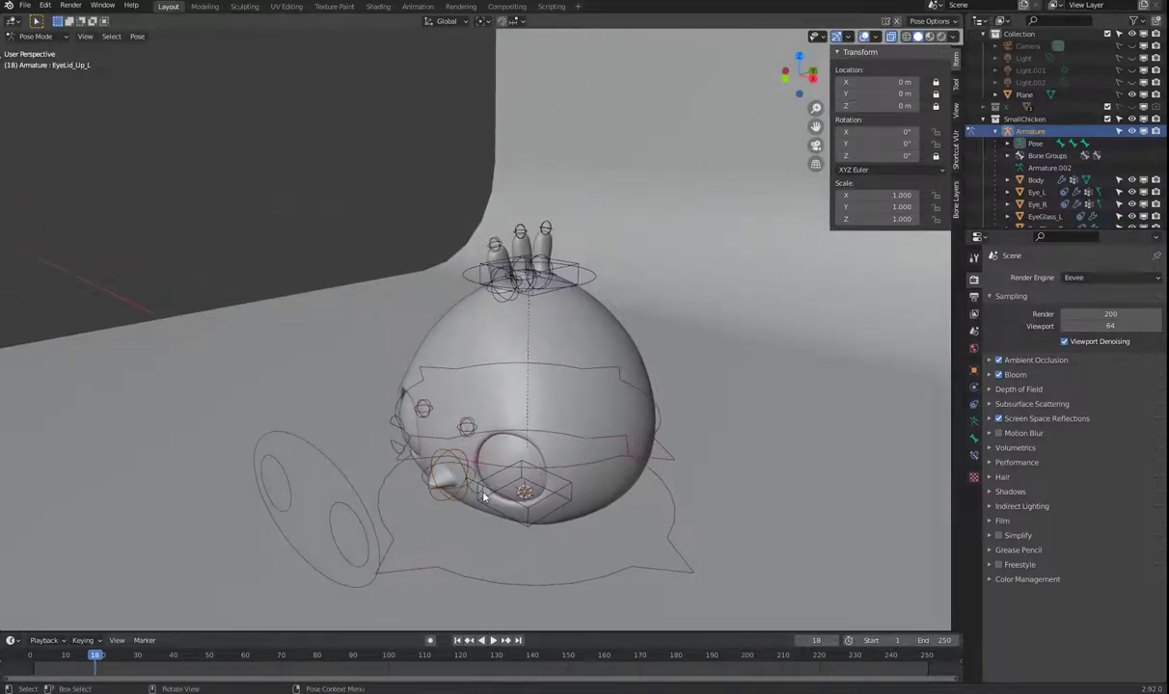
click(485, 496)
click(376, 401)
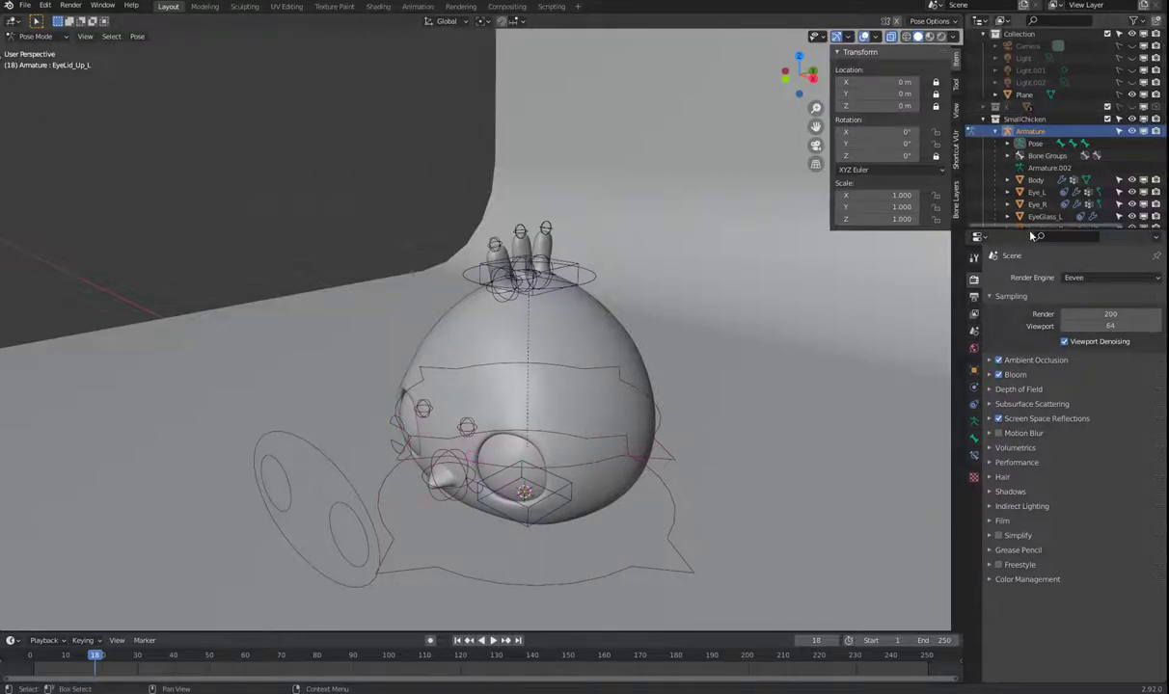
drag(979, 230, 1028, 416)
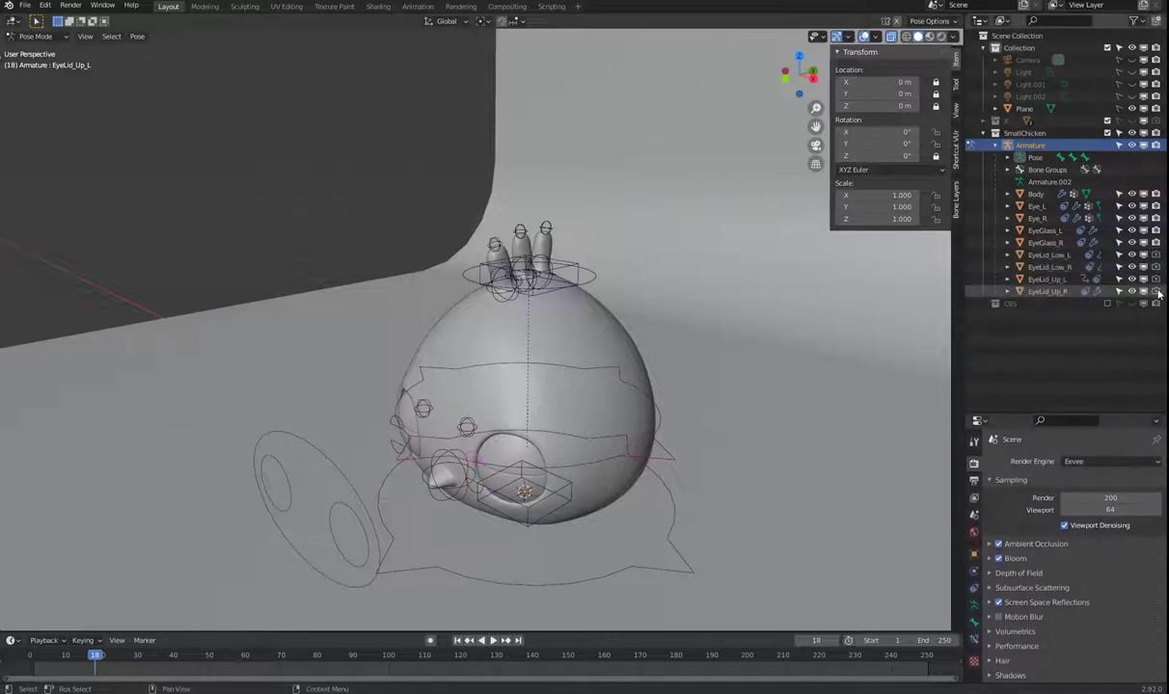
Try rotating the EyeLid_Up_L bone freely from a side view and a front view
middle_drag(926, 381, 451, 470)
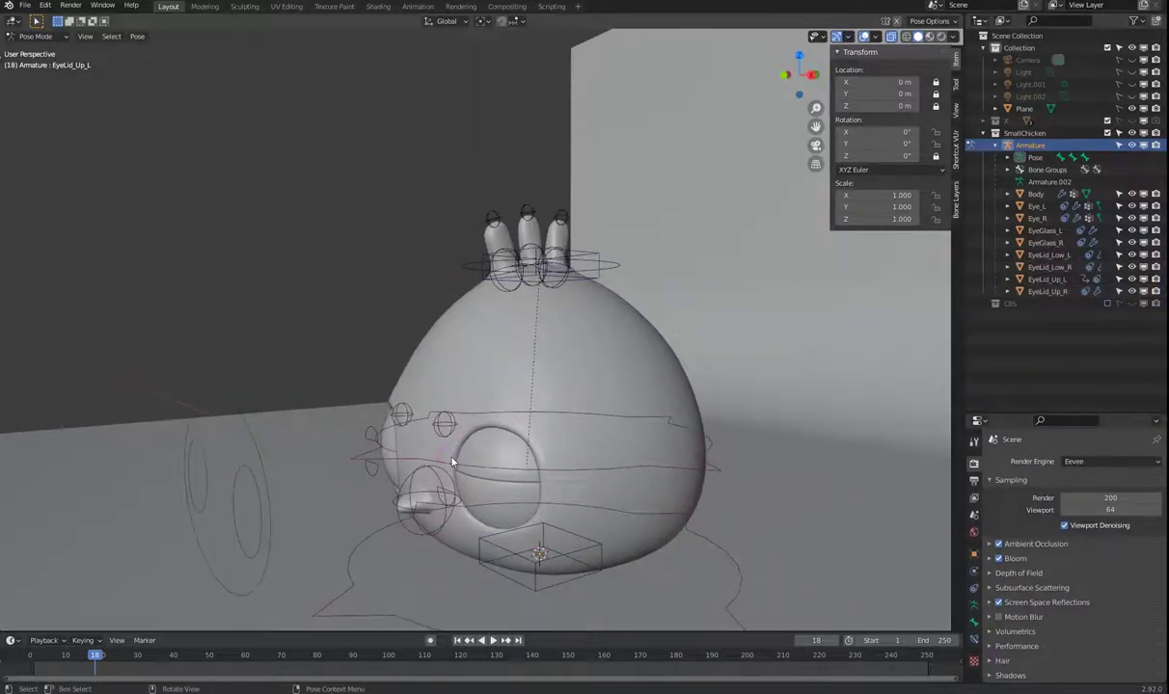
key(r)
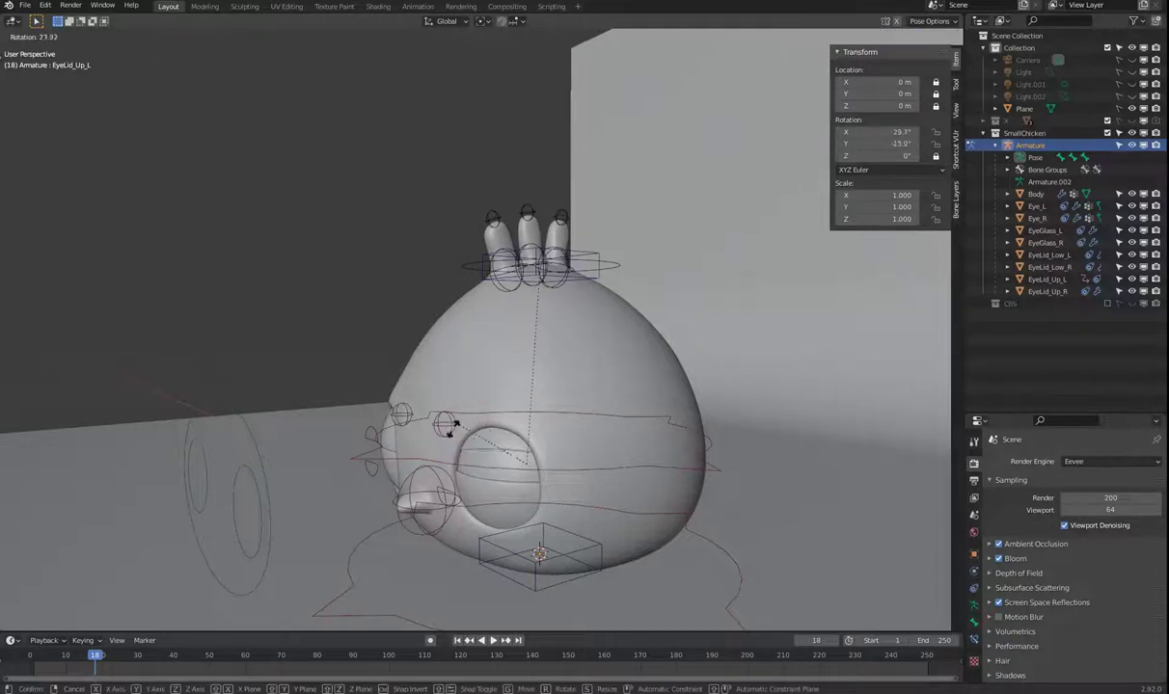
key(Escape)
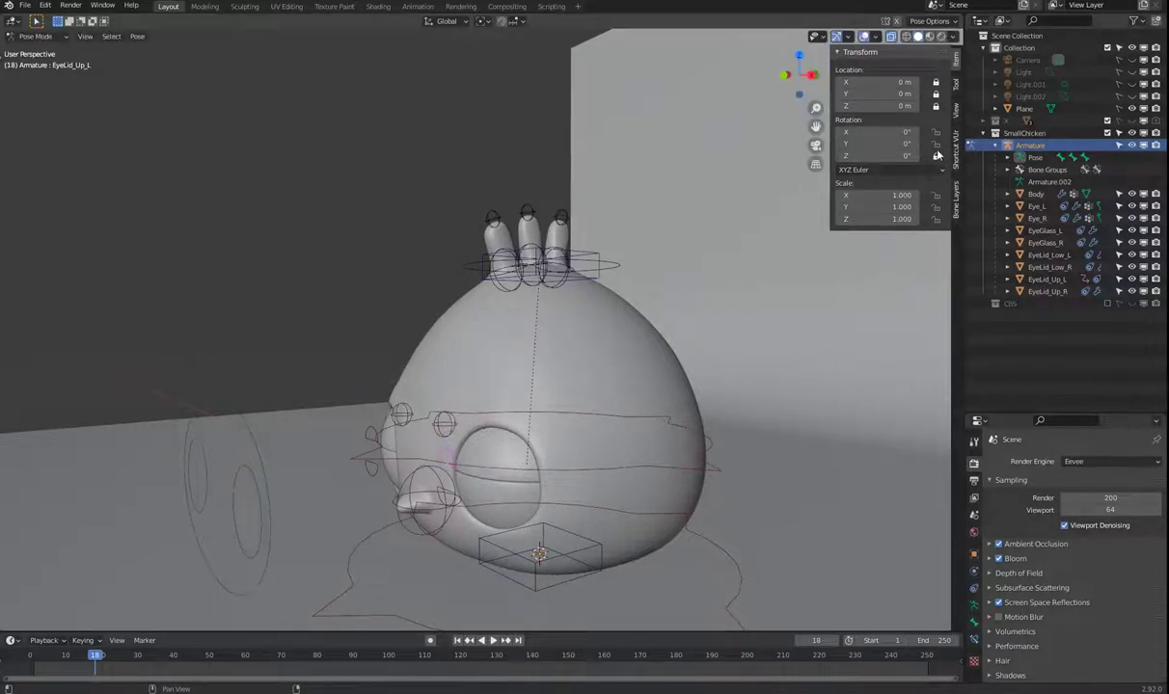
click(936, 155)
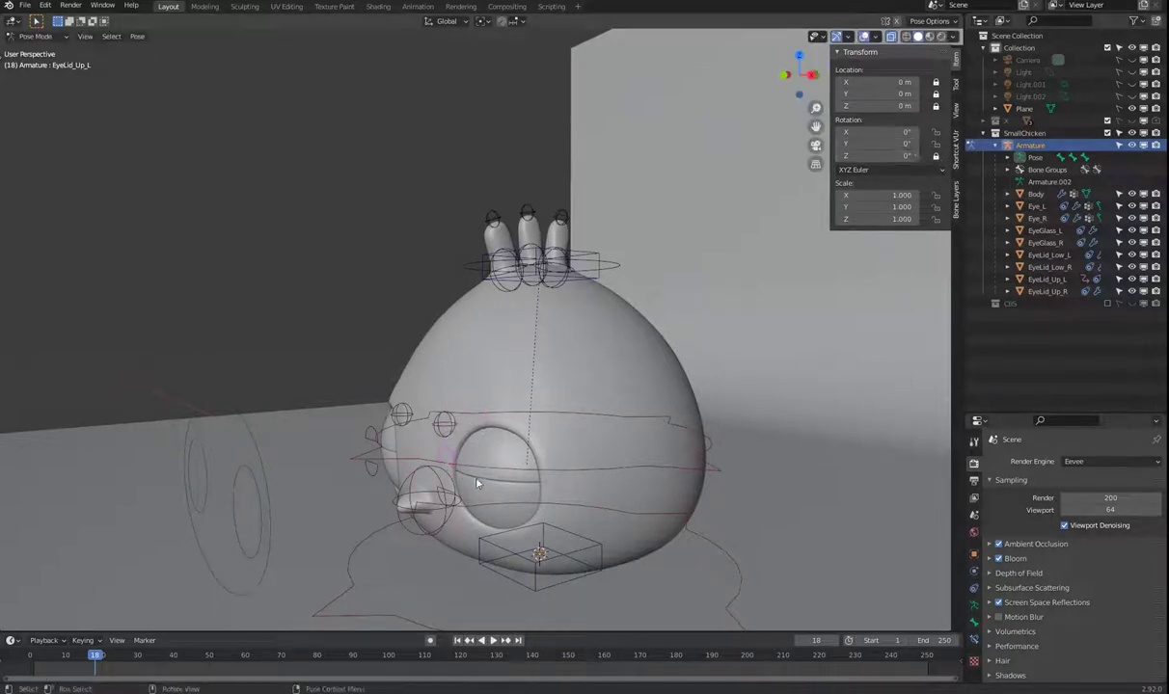
middle_drag(503, 470, 569, 463)
key(r)
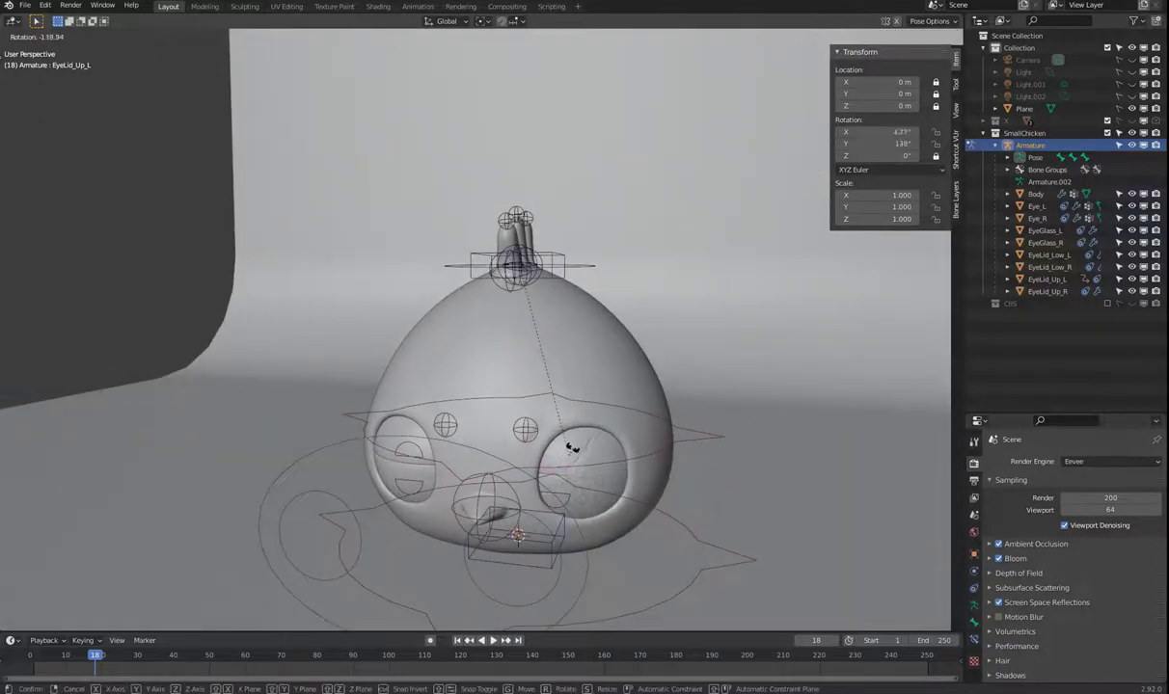
key(Escape)
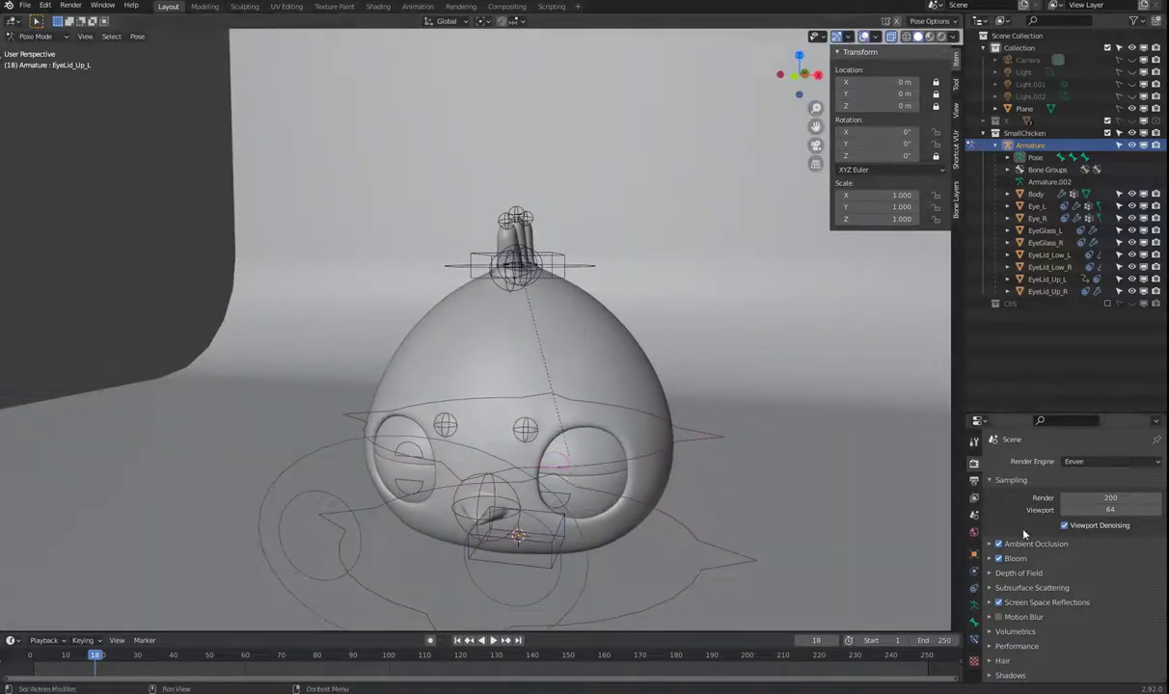
Enlarge the Properties editor and set the transform orientation to Local
drag(1050, 418, 1050, 320)
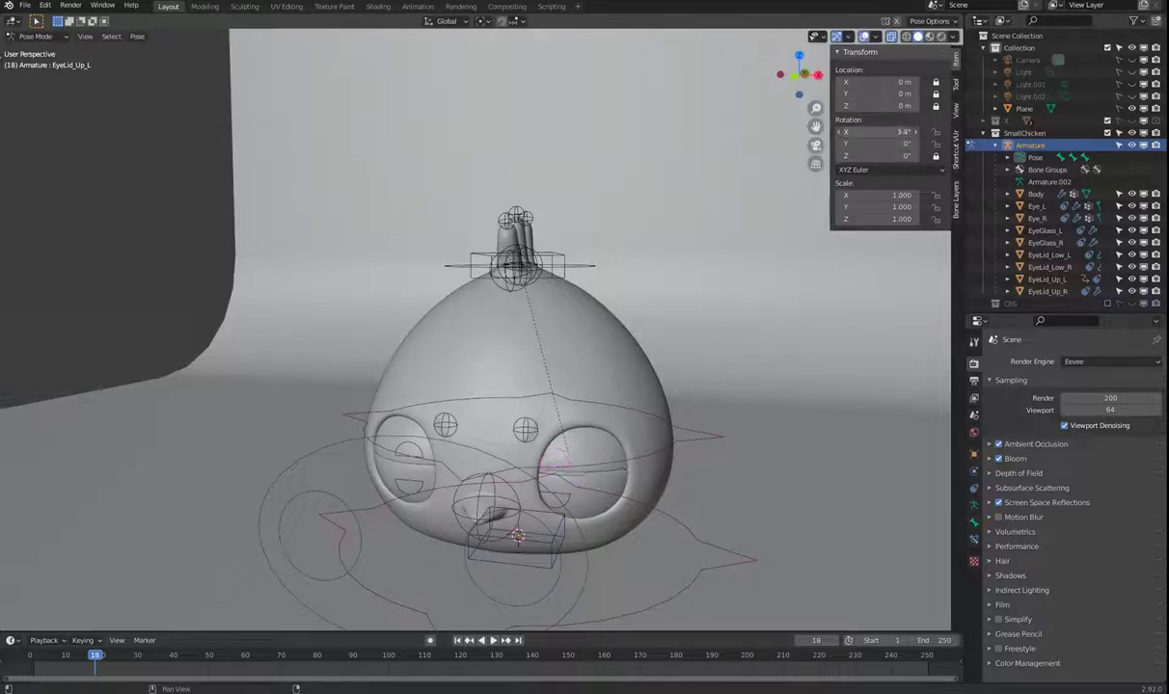
click(445, 20)
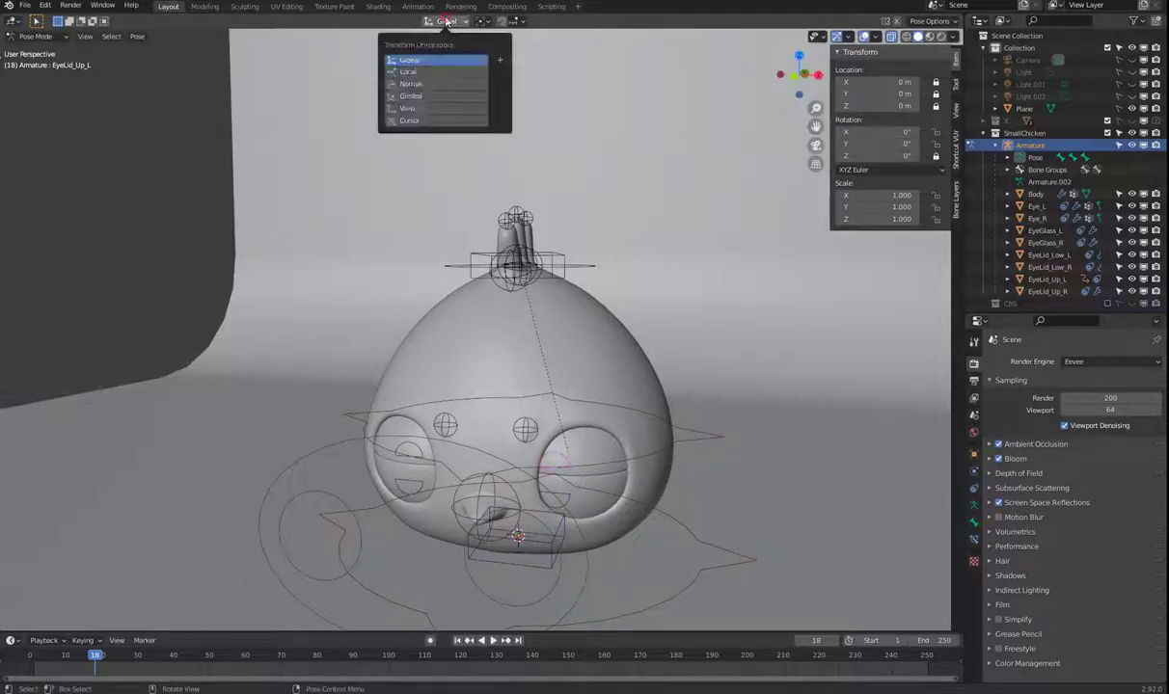
click(411, 67)
Try the EyeLid_Up_L bone's X rotation at about 44.2° and -47.5°
drag(877, 135, 911, 135)
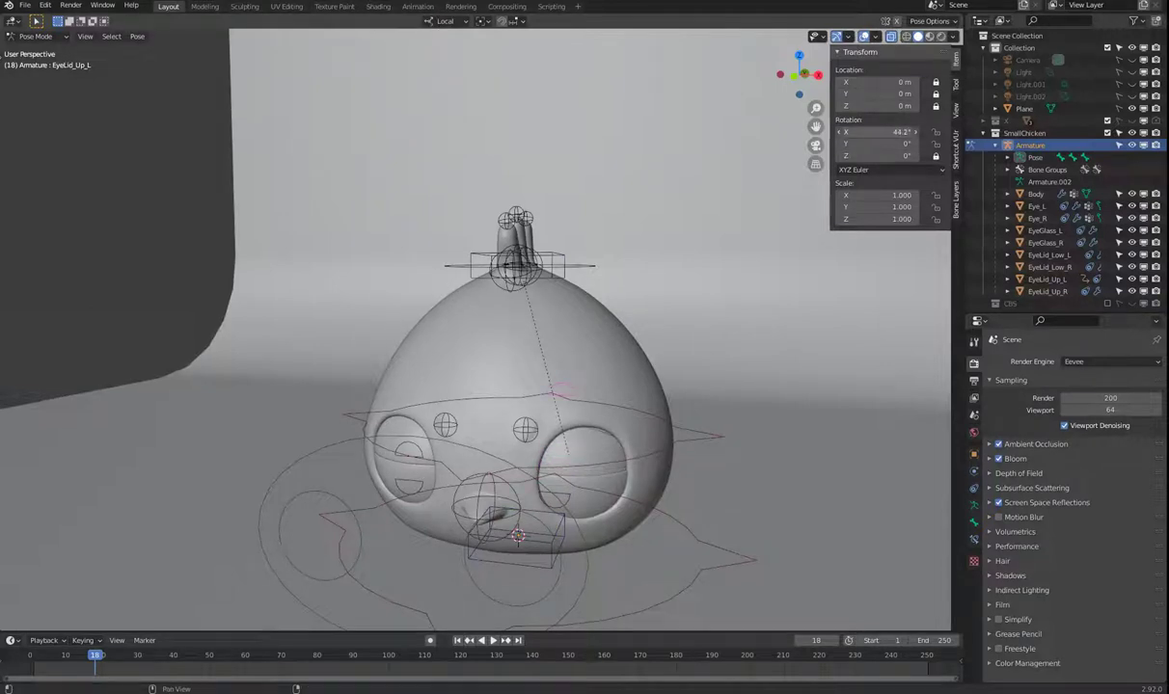
drag(911, 135, 832, 135)
key(BackSpace)
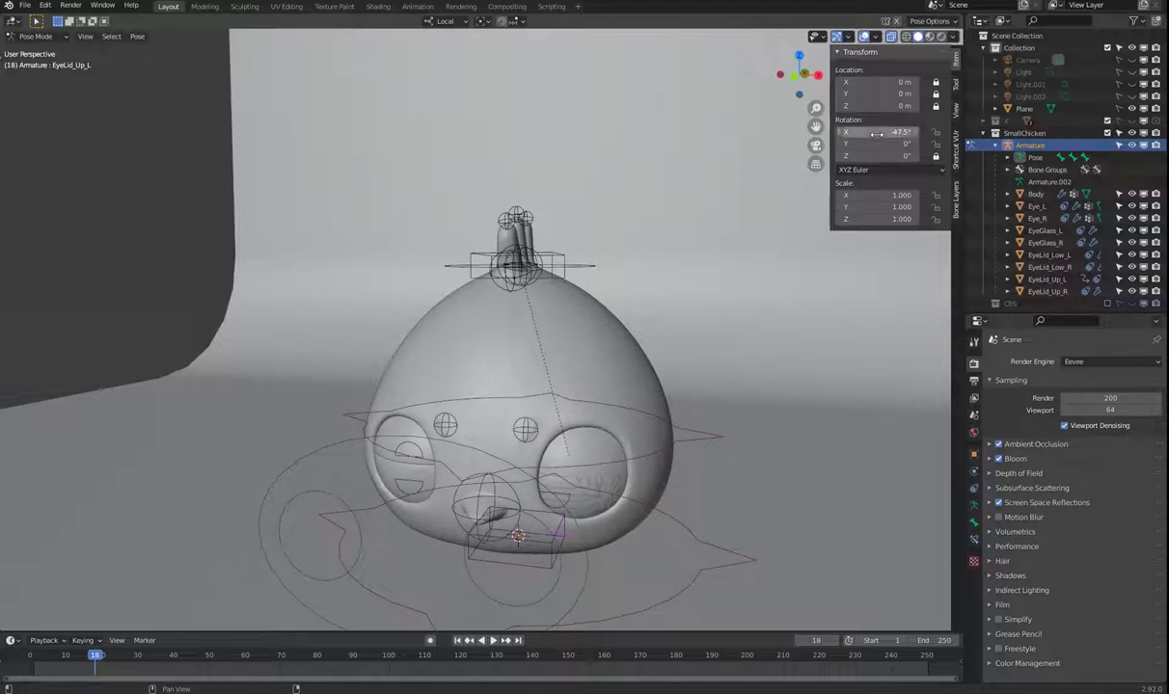
Add a Limit Rotation bone constraint to the EyeLid_Up_L bone and enable its X and Z limits
click(974, 542)
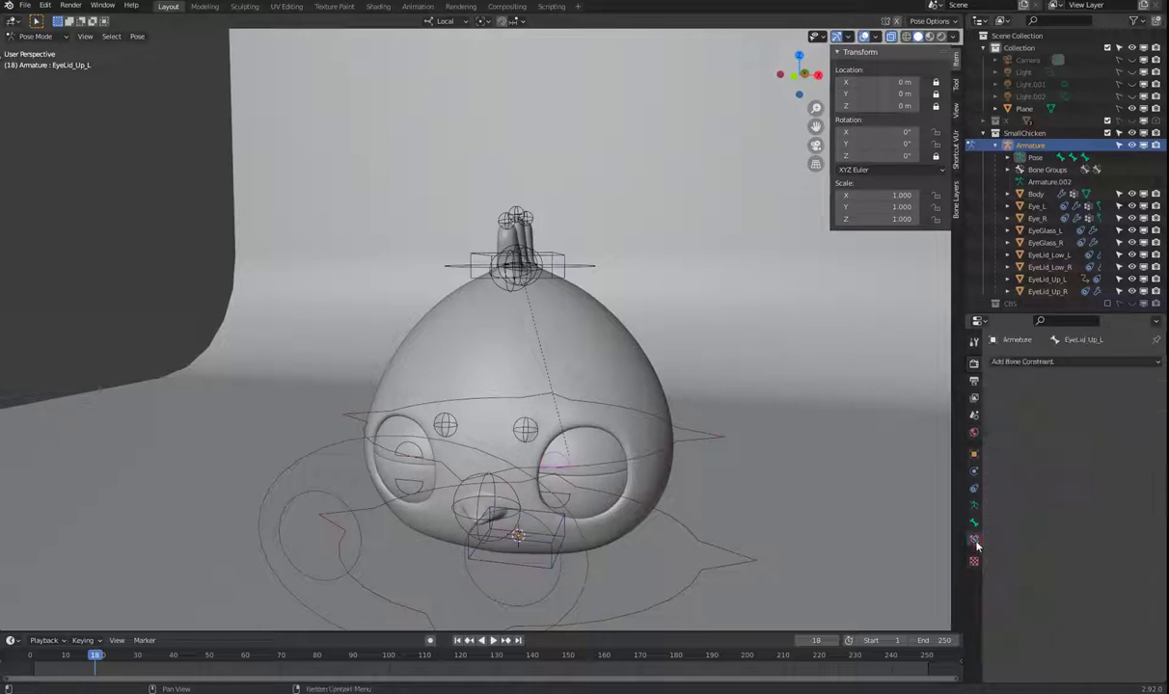
click(1030, 362)
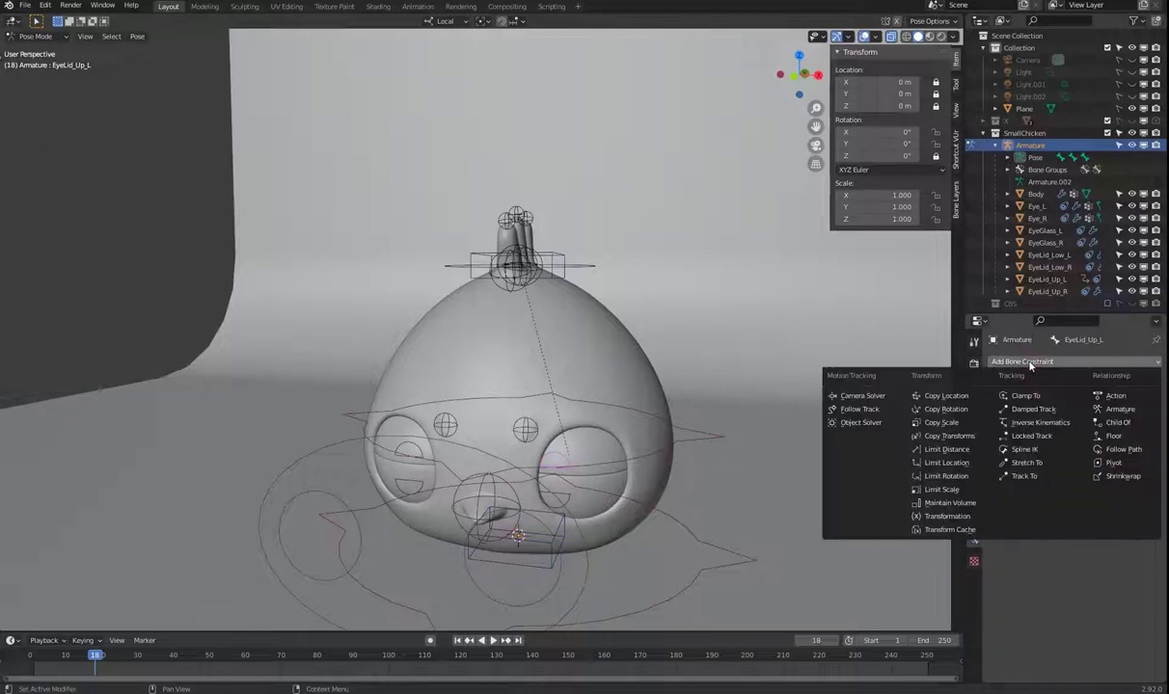
click(955, 478)
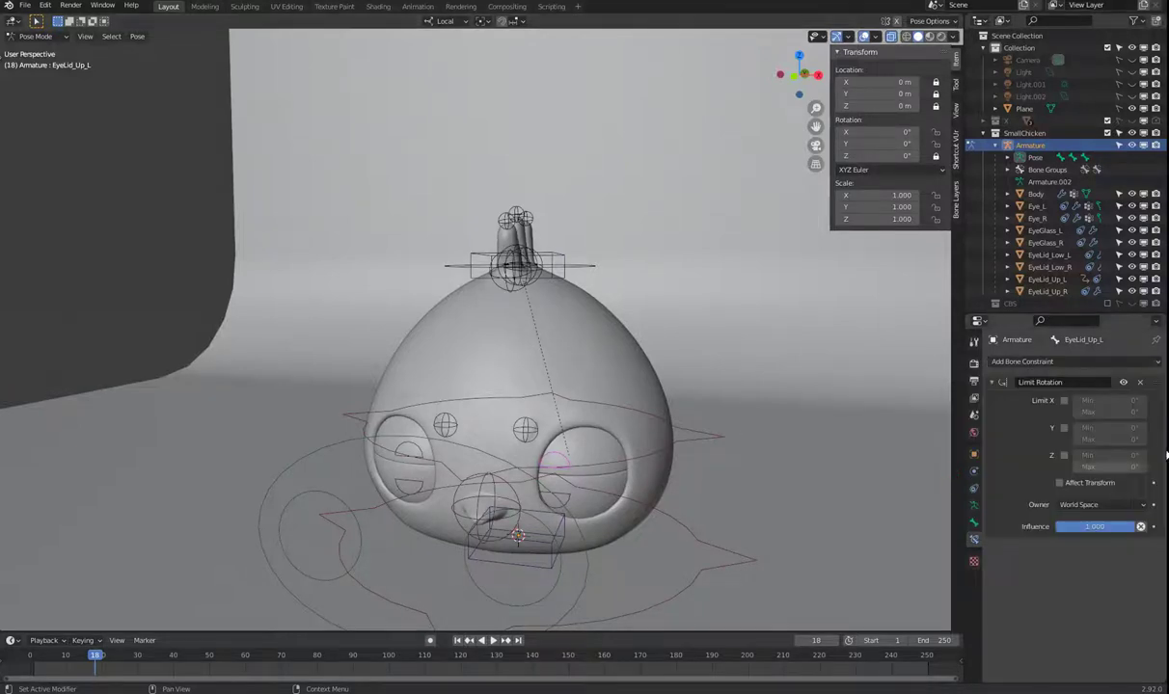
click(1063, 400)
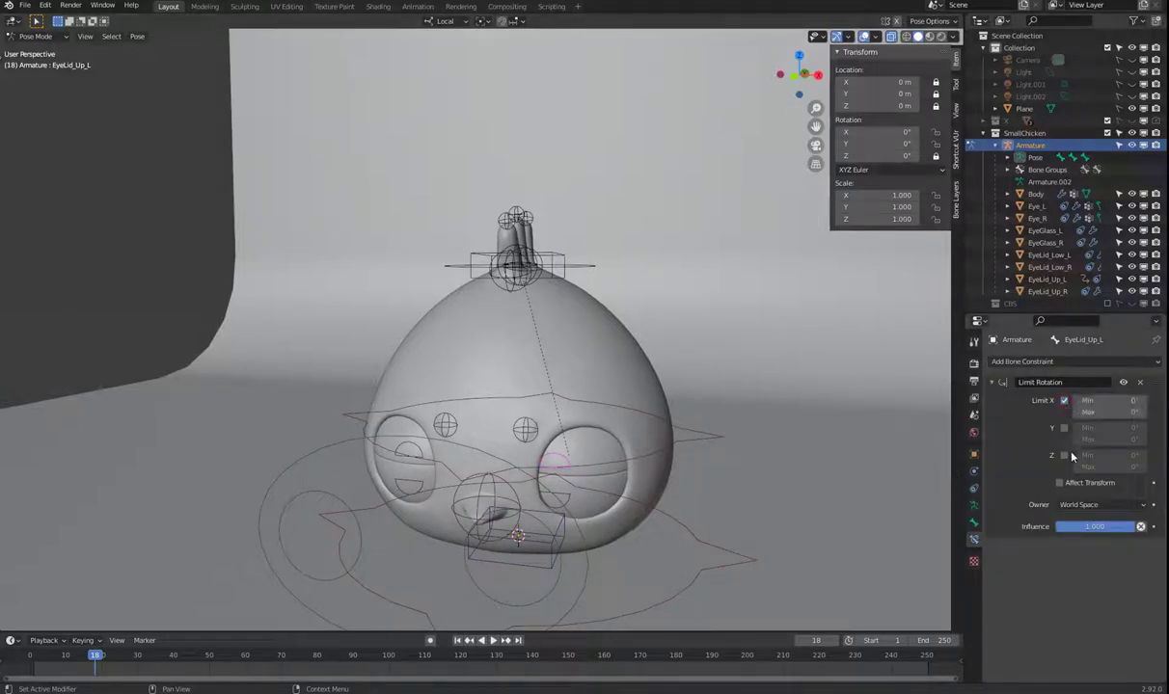
click(1064, 455)
Limit the EyeLid_Up_L bone's X rotation to -45° minimum and 45° maximum, with the constraint's owner set to Local Space
click(1132, 400)
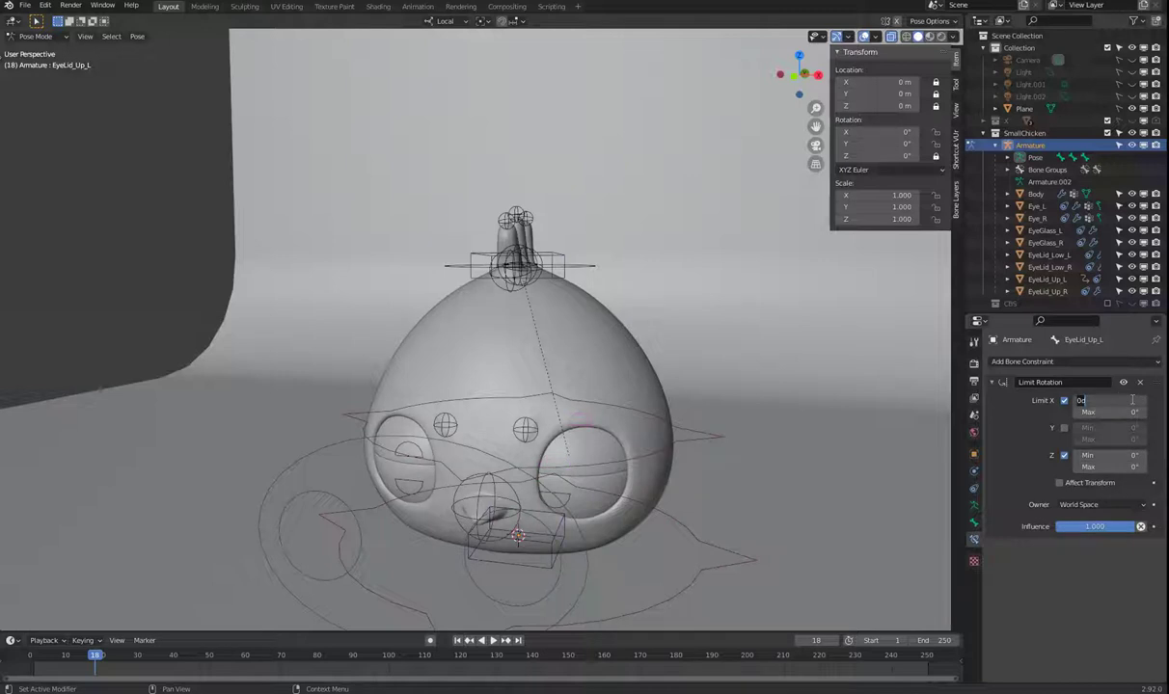
text(-45)
click(1114, 414)
text(45)
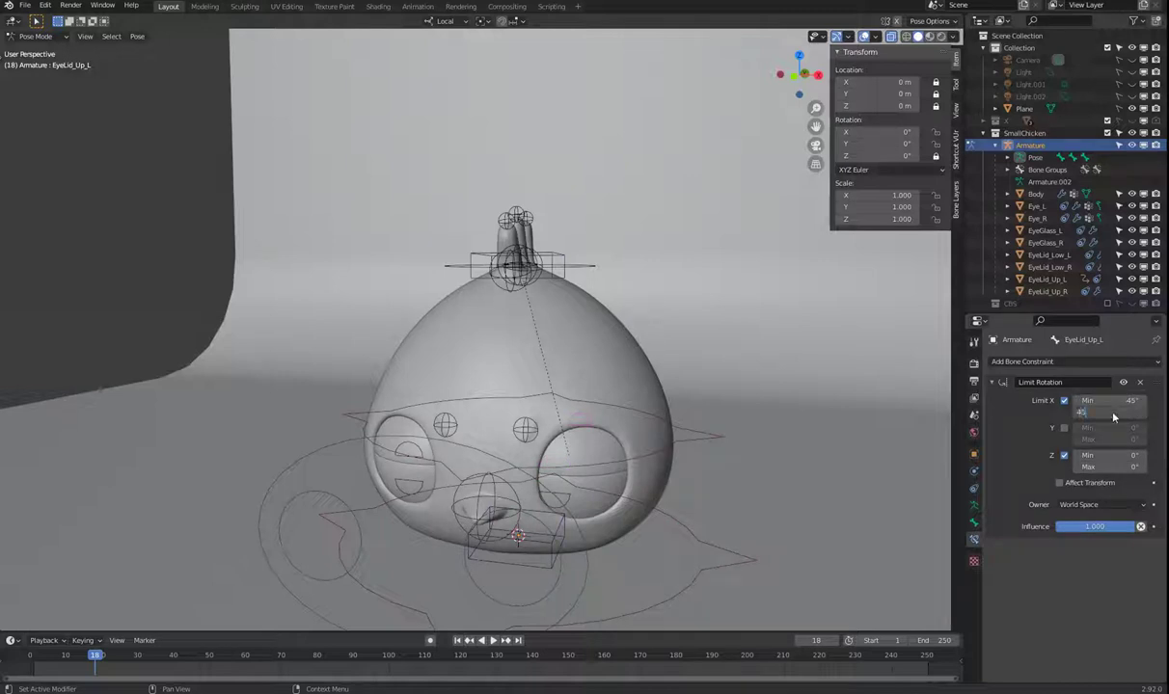
key(Return)
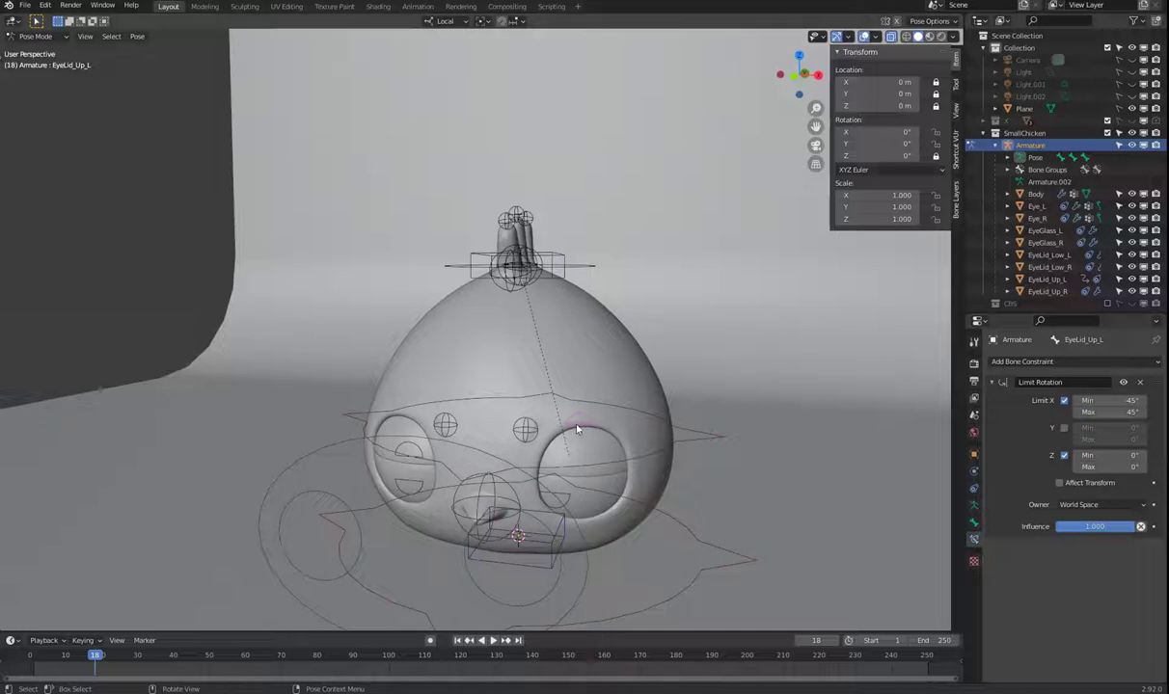
click(1107, 507)
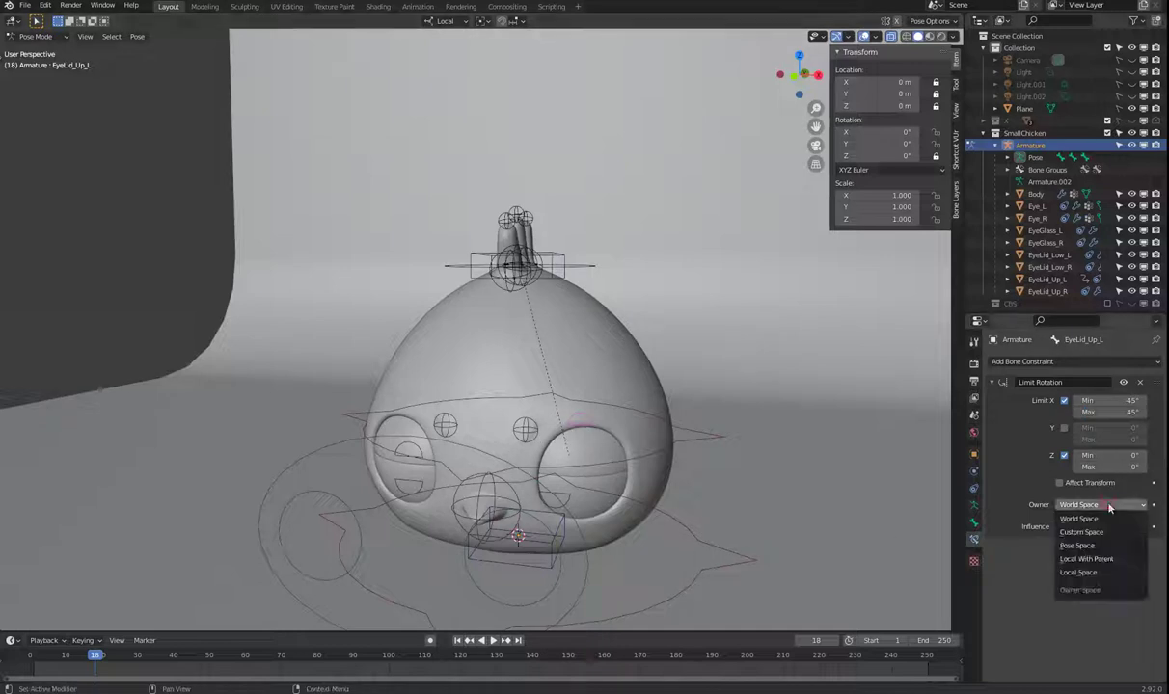
click(1105, 575)
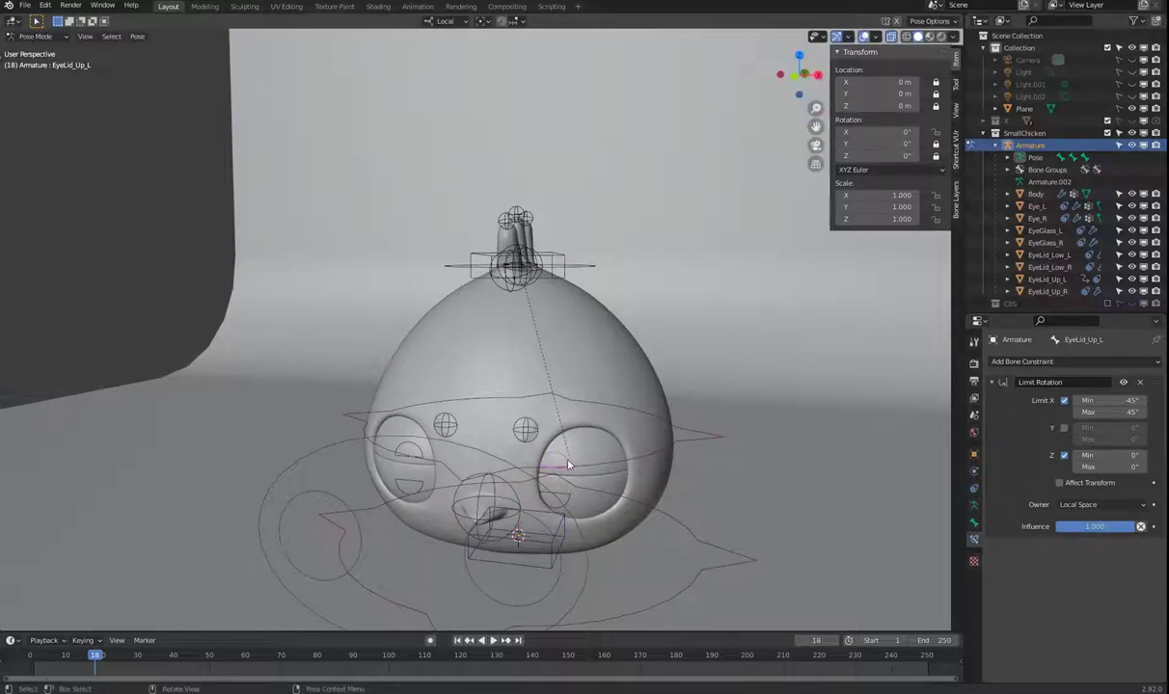
Try rotating the EyeLid_Up_L bone around X only, from a front view and a side view, to test the limit
key(r)
key(Escape)
middle_drag(553, 543, 434, 497)
key(r)
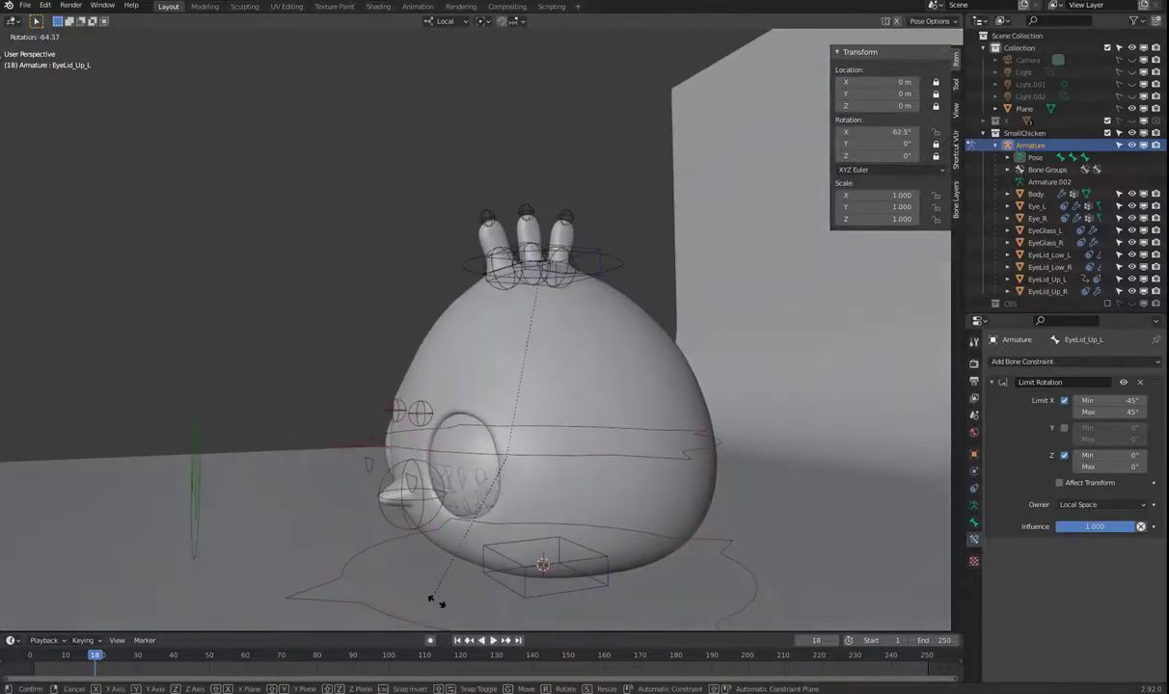
key(Escape)
Try the EyeLid_Up_L bone's Y rotation at about -31.6° from the front and clear the rotation
middle_drag(534, 472, 525, 480)
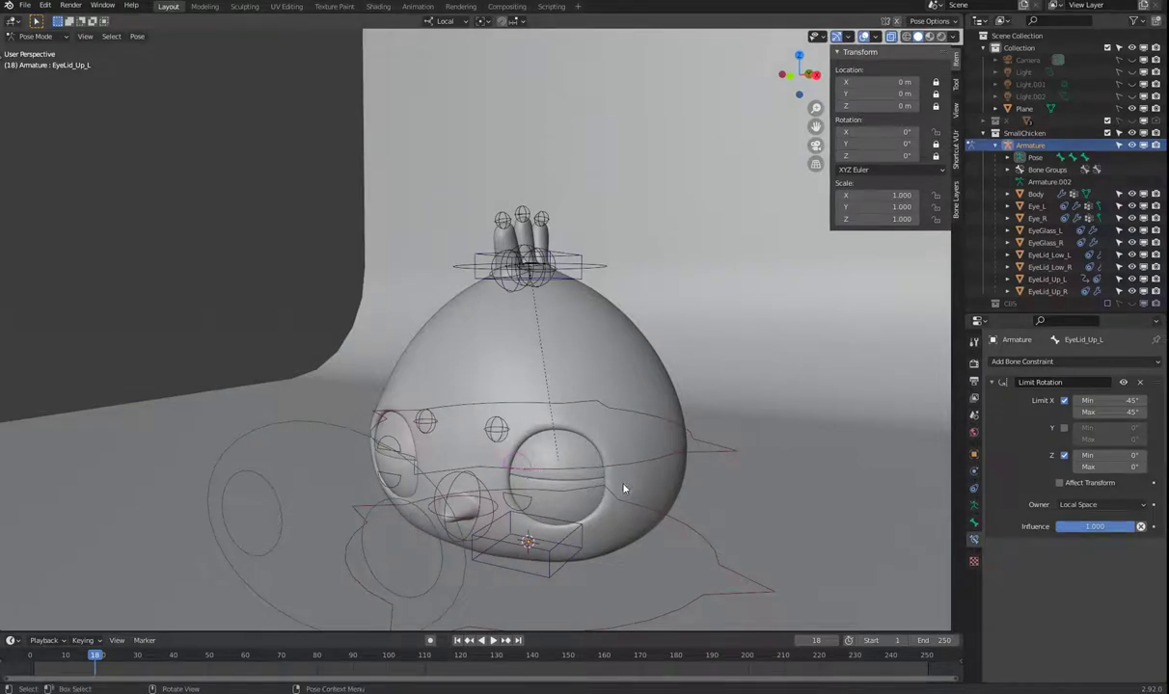
middle_drag(623, 489, 673, 481)
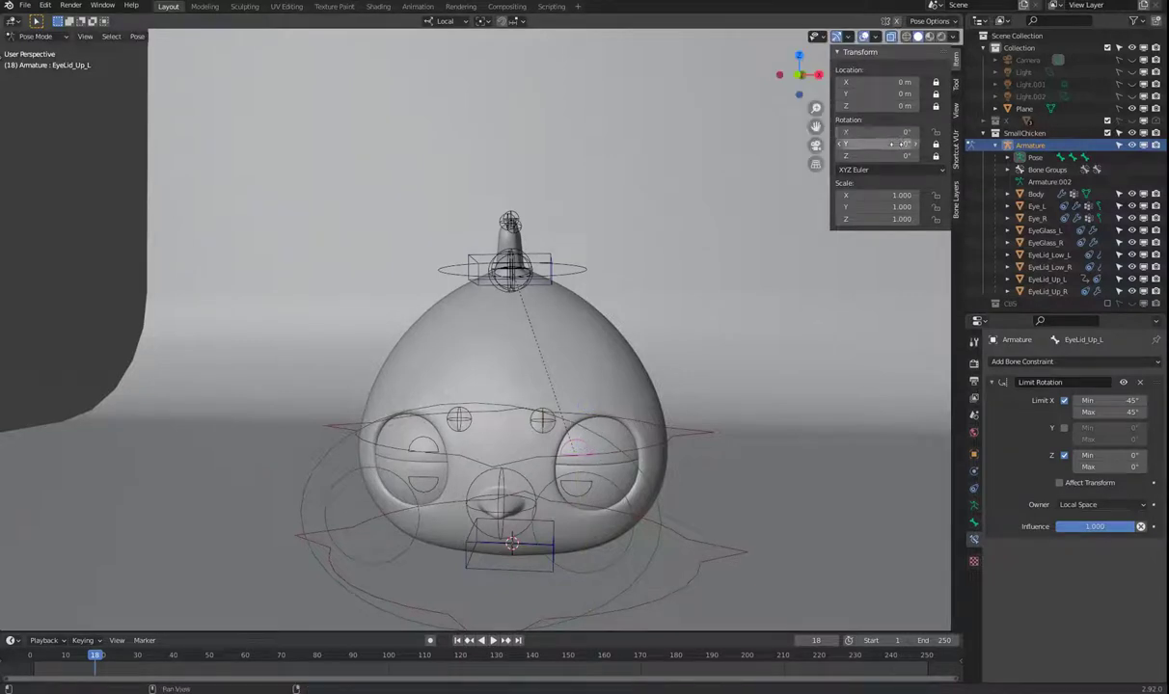
drag(902, 144, 846, 143)
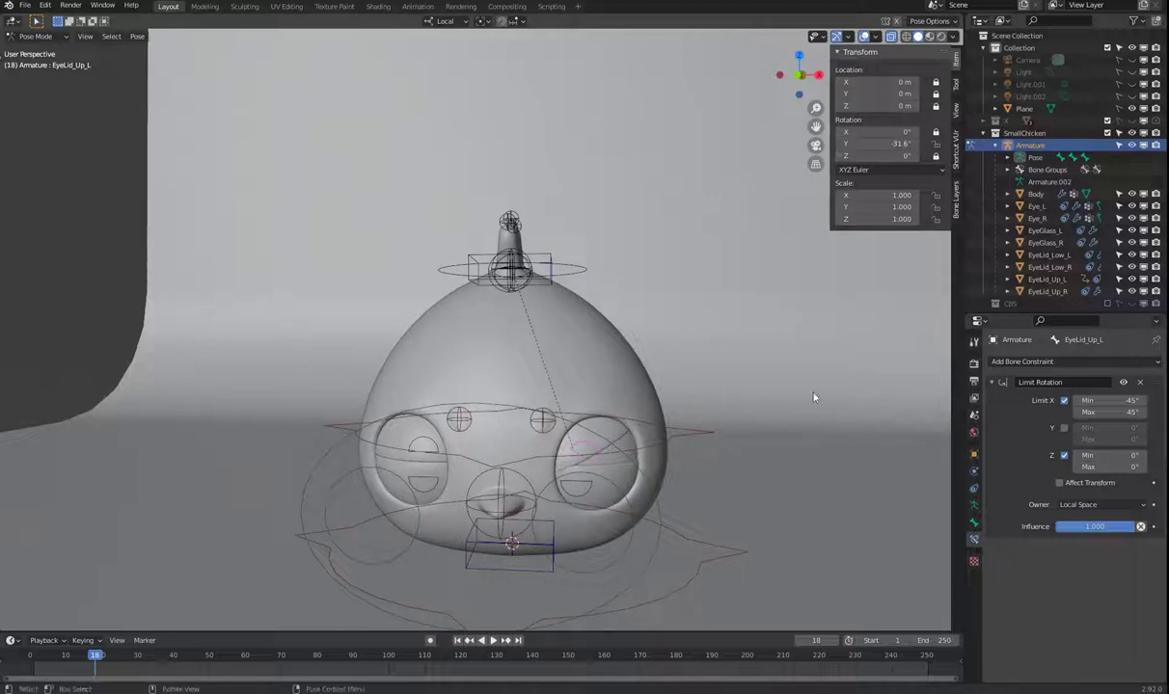
key(alt+r)
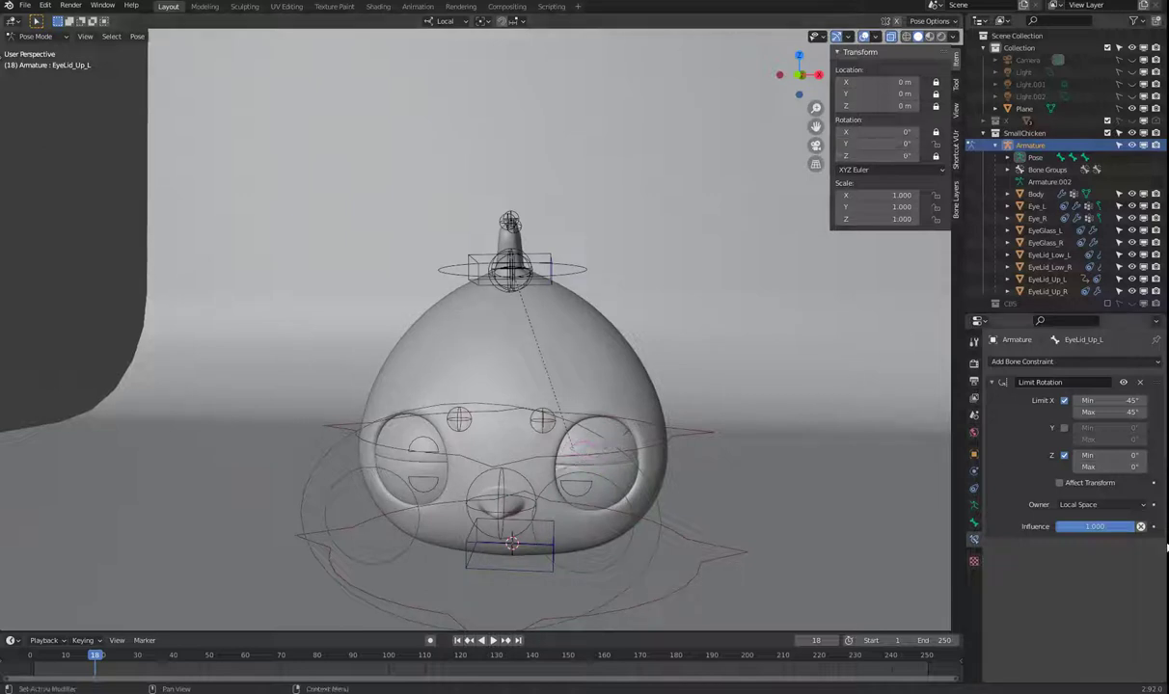
Enable the Y limit of the EyeLid_Up_L constraint with a minimum of -30° and a maximum of 30°
click(1064, 427)
double_click(1136, 429)
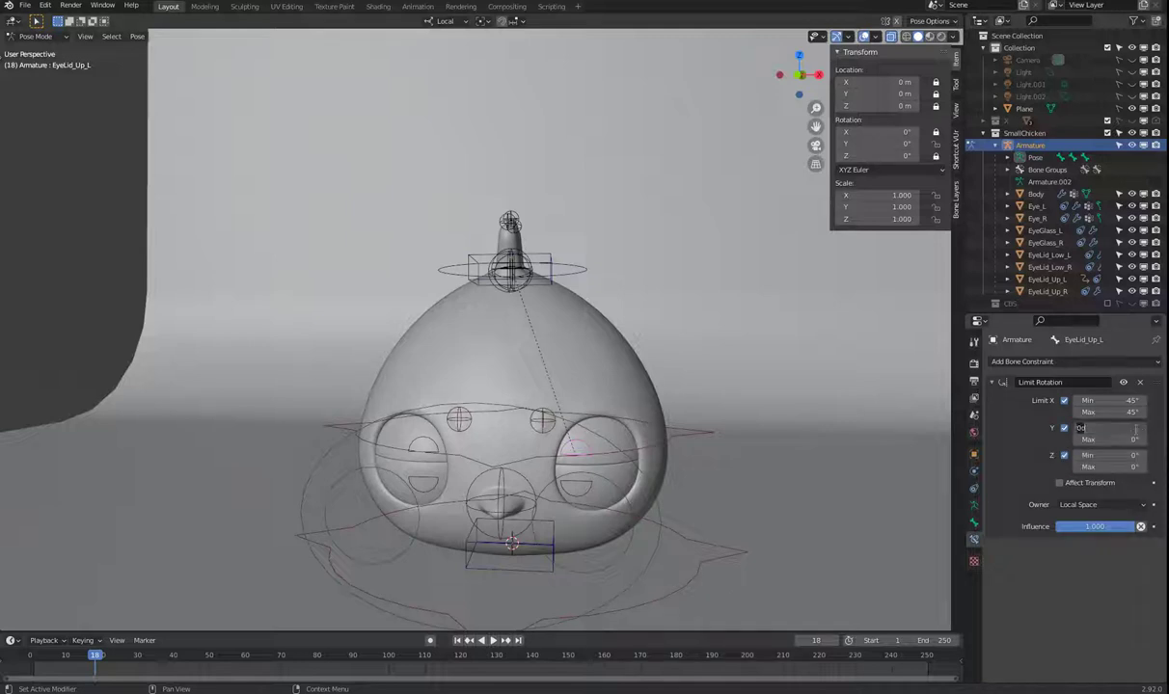
text(-30)
key(Tab)
text(30)
key(Return)
Test the EyeLid_Up_L bone's Y rotation limit and unlock its X rotation, keeping only Z rotation locked
key(r)
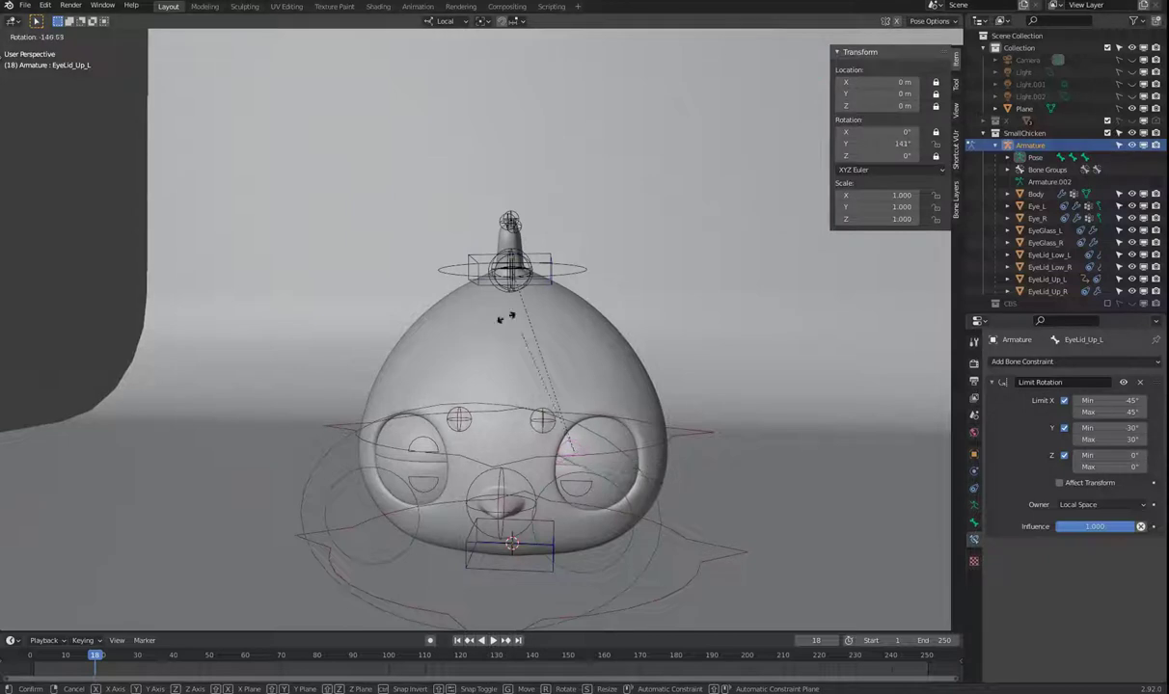
right_click(688, 439)
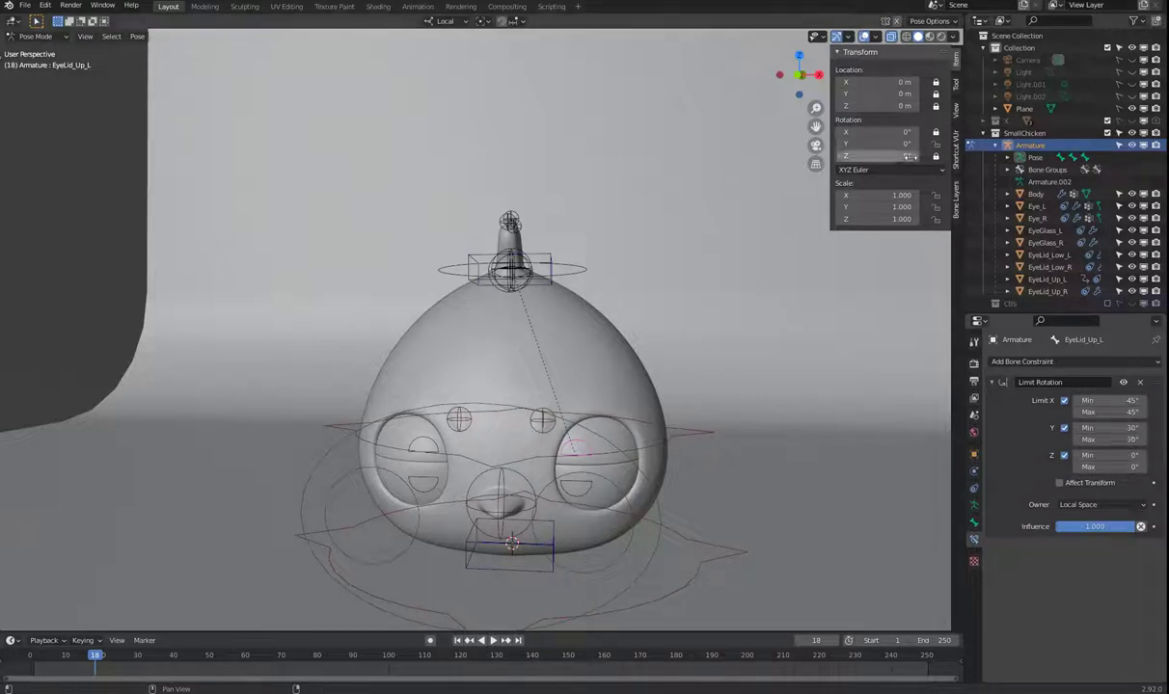
drag(902, 155, 936, 161)
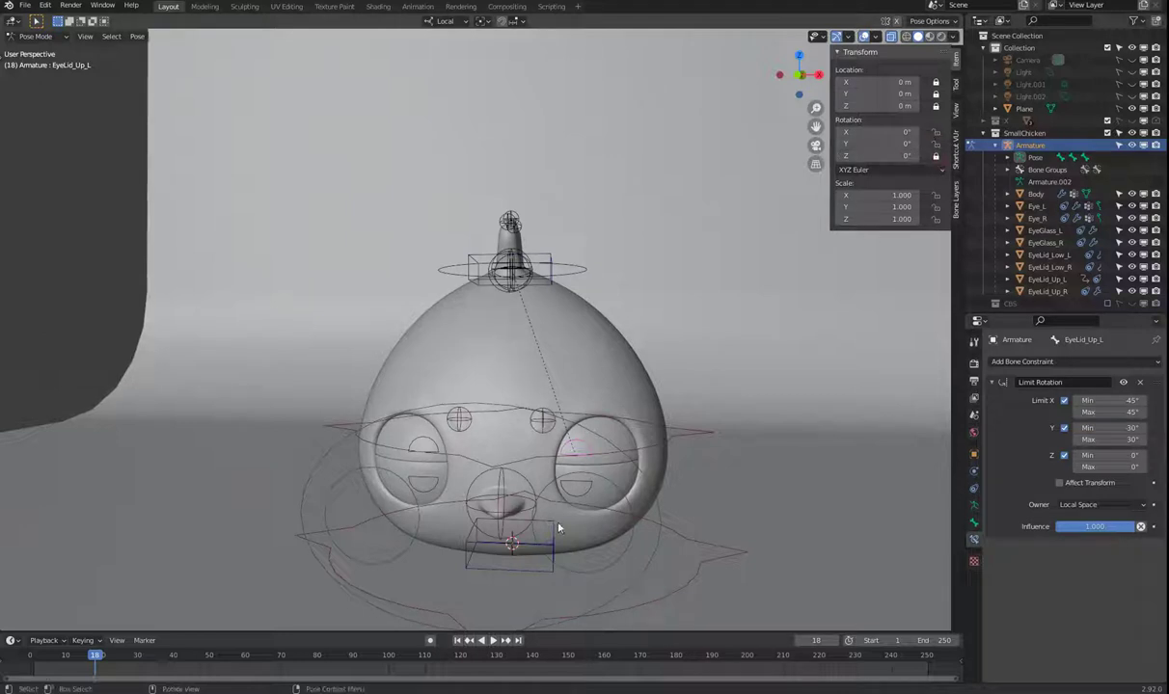
Add a Limit Rotation constraint to the EyeLid_Low_L bone and enable its X, Y and Z limits
click(588, 487)
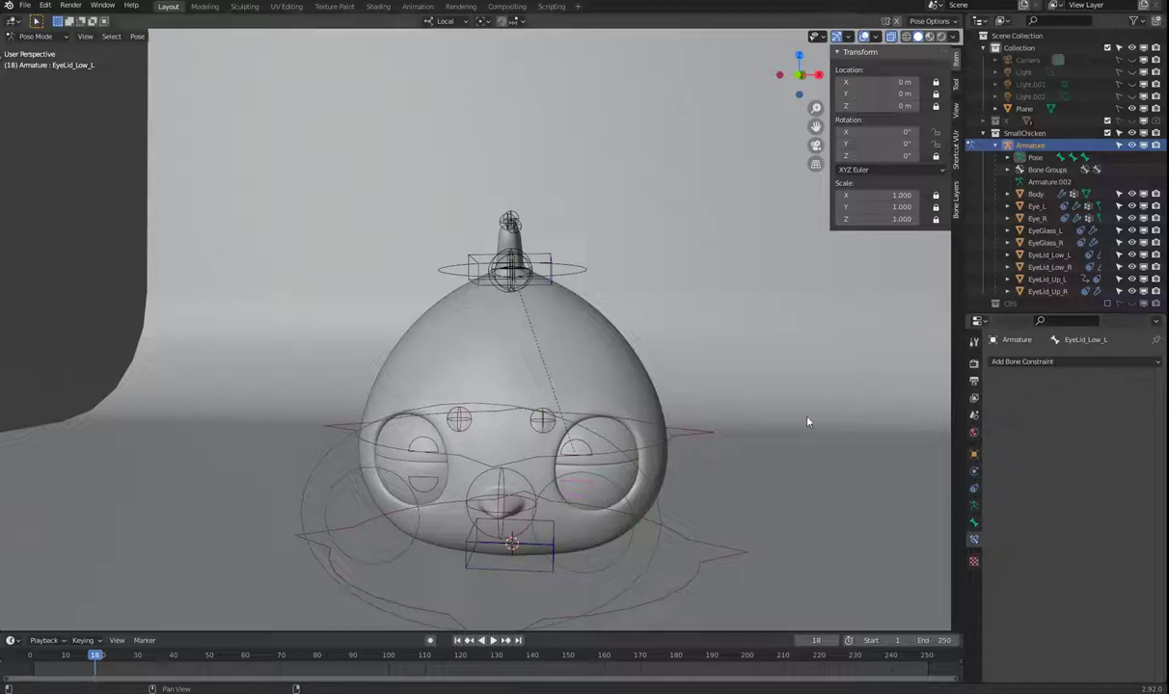
click(590, 460)
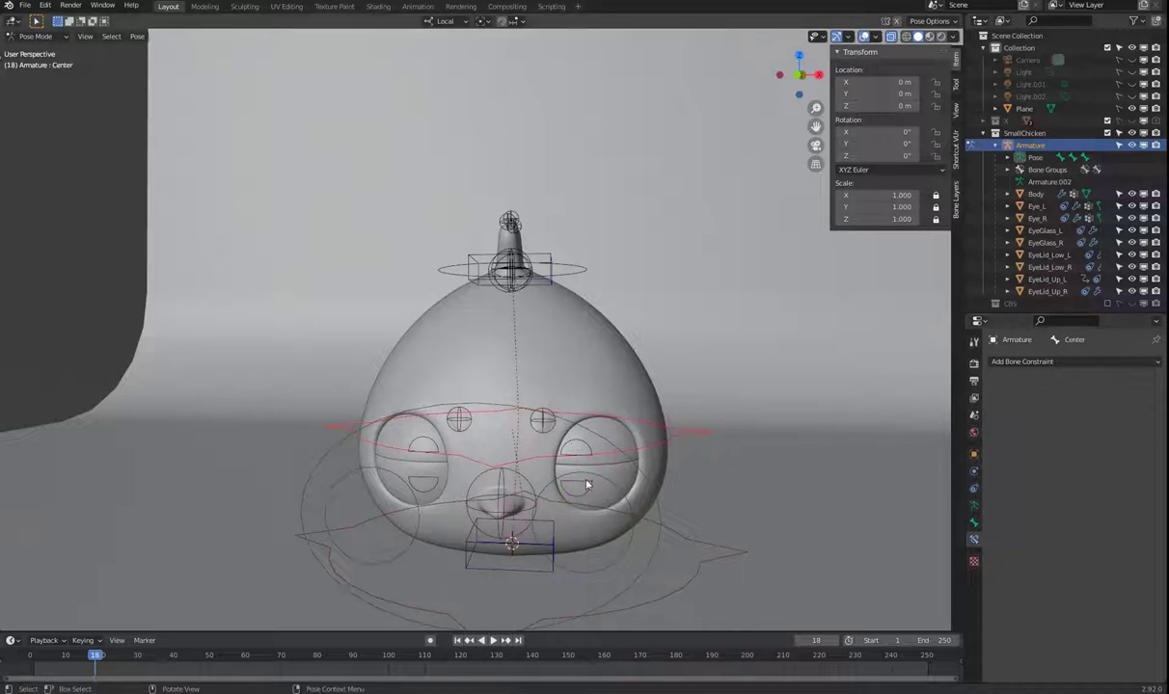
click(584, 498)
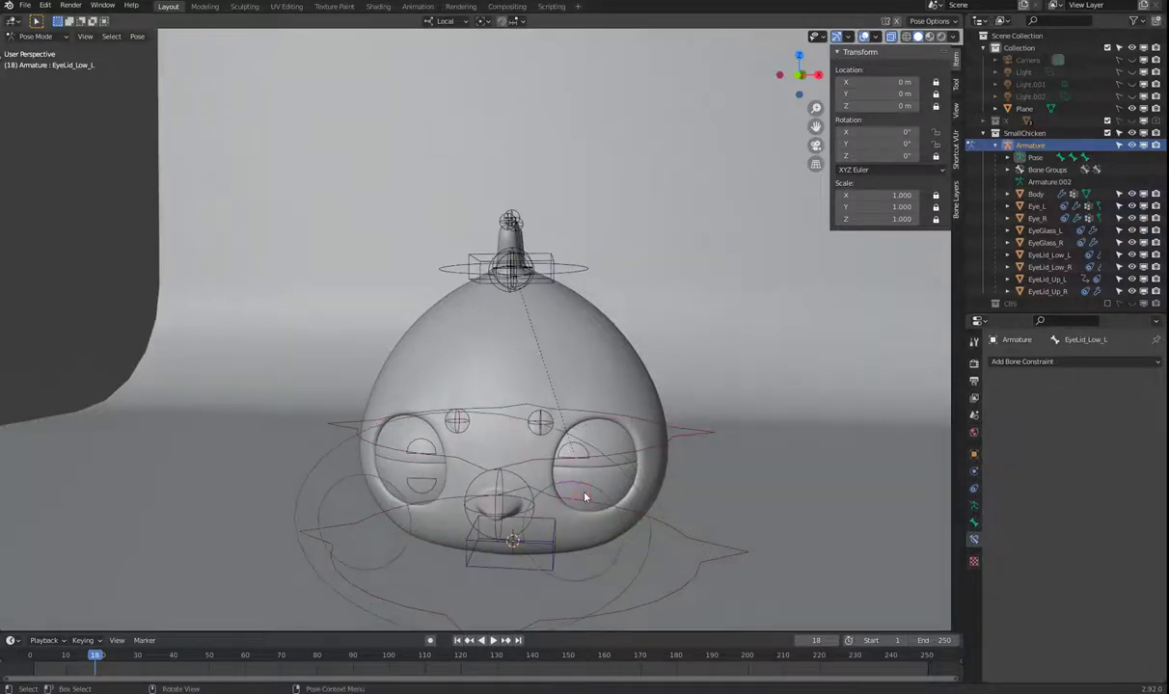
click(1077, 363)
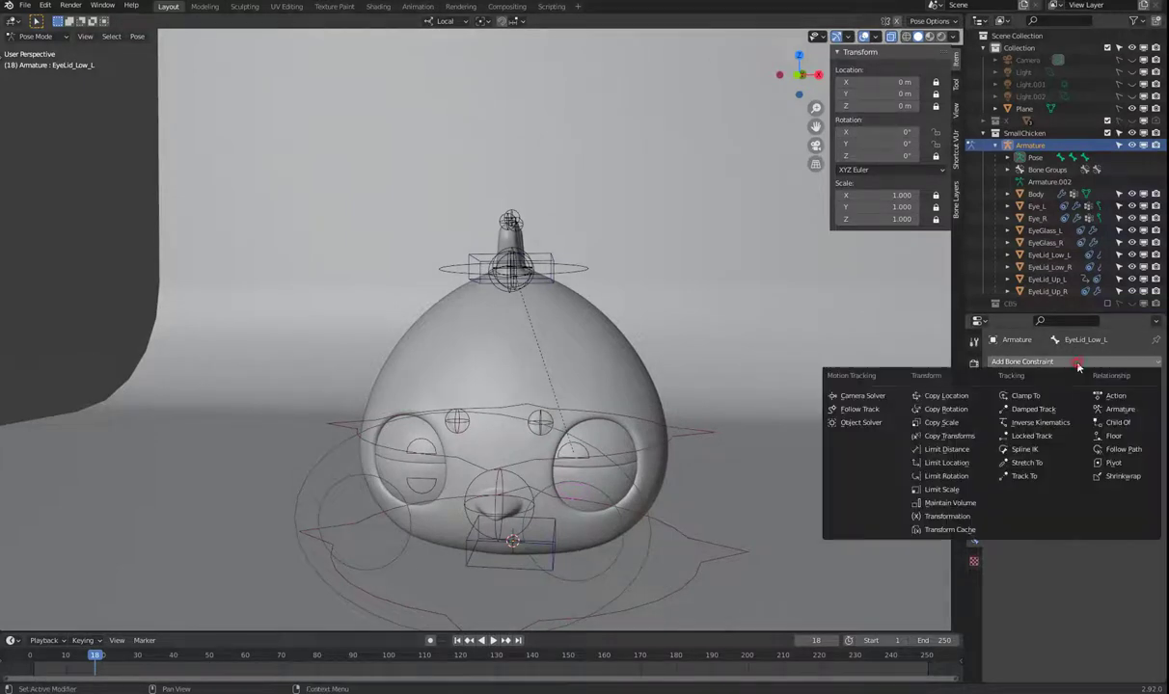
click(966, 478)
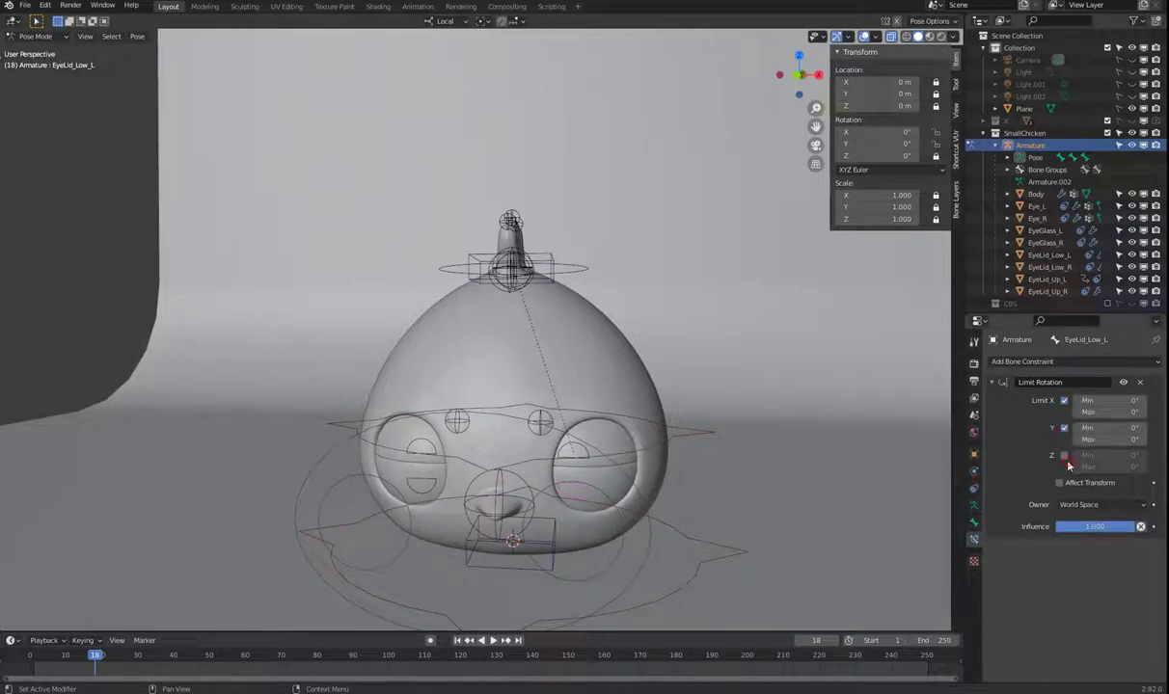
click(1064, 455)
Set the EyeLid_Low_L limits to -45° and 45° on X and -30° and 30° on Y, with Local Space as owner
click(1119, 401)
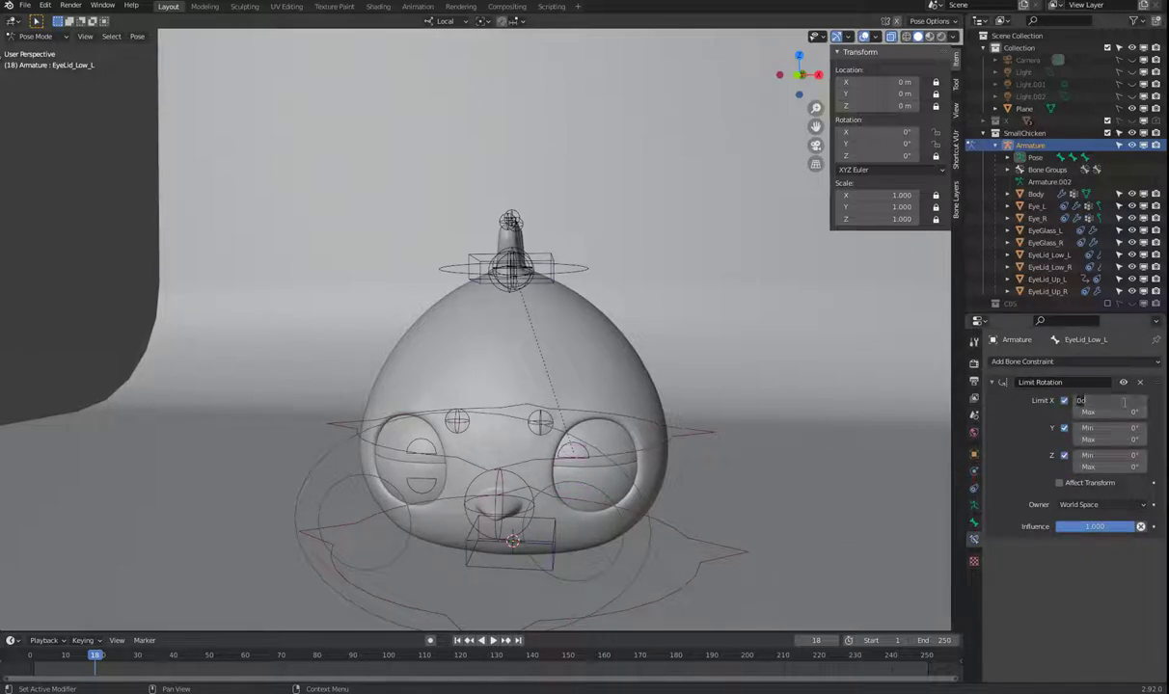
text(-45)
key(Tab)
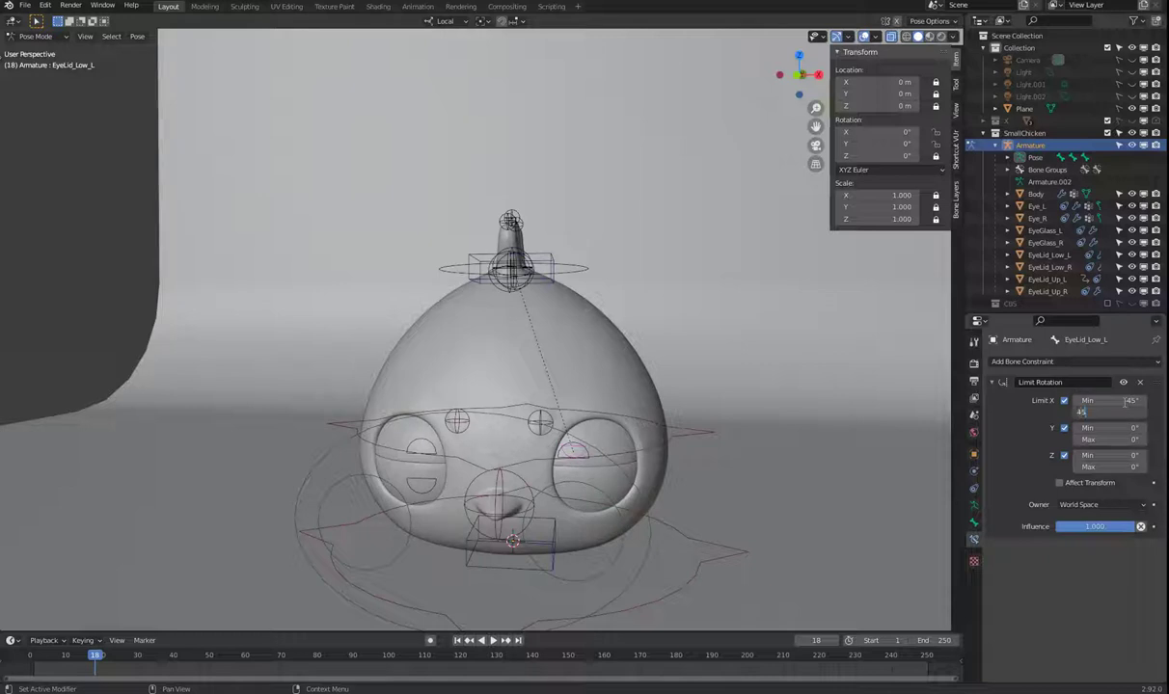
key(Tab)
text(-30)
key(Tab)
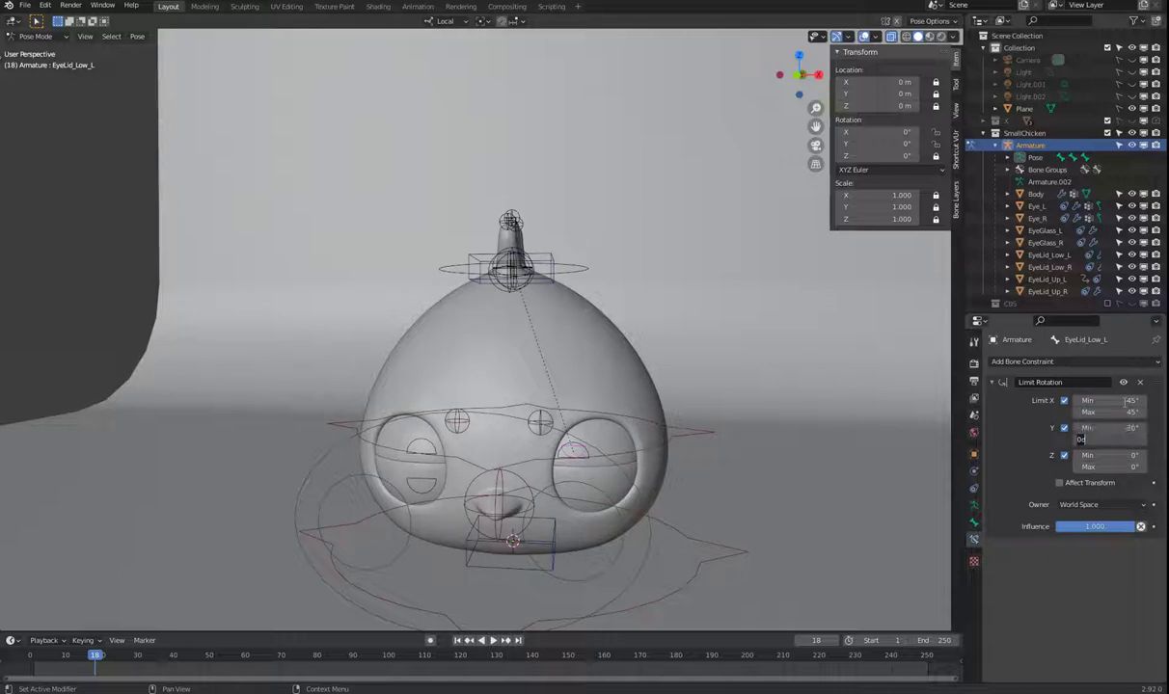
text(30)
key(Return)
click(1102, 506)
click(1102, 576)
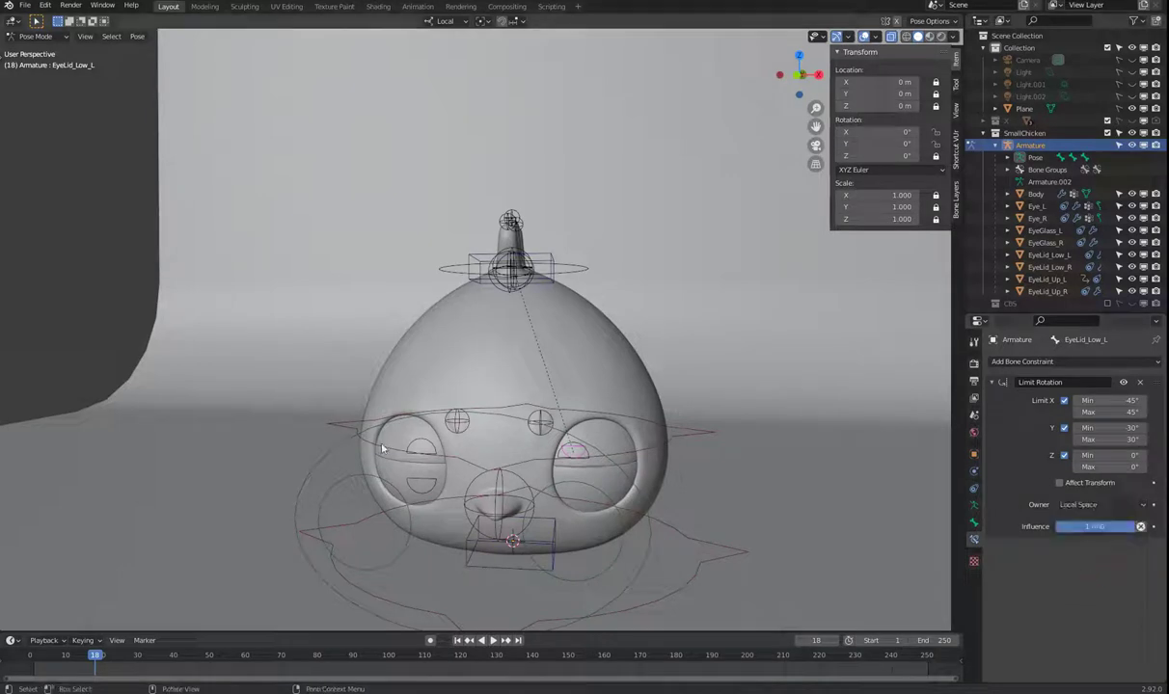
Add a Limit Rotation constraint to the EyeLid_Up_R bone and enable its X, Y and Z limits
click(425, 443)
click(1042, 362)
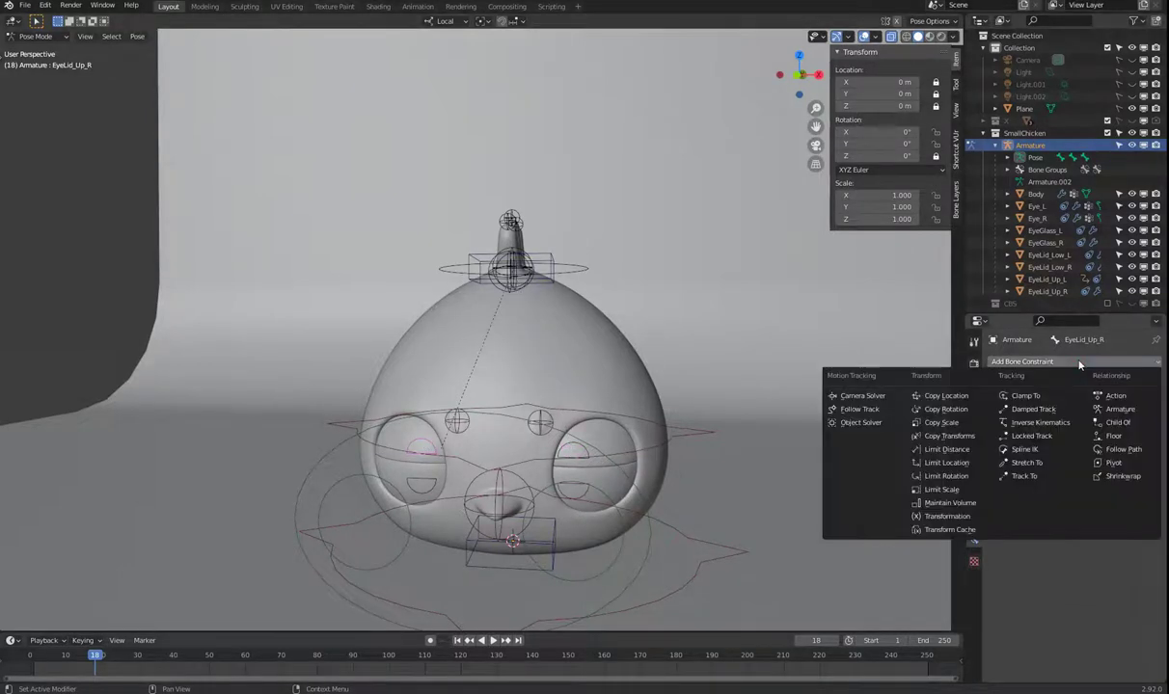
click(955, 476)
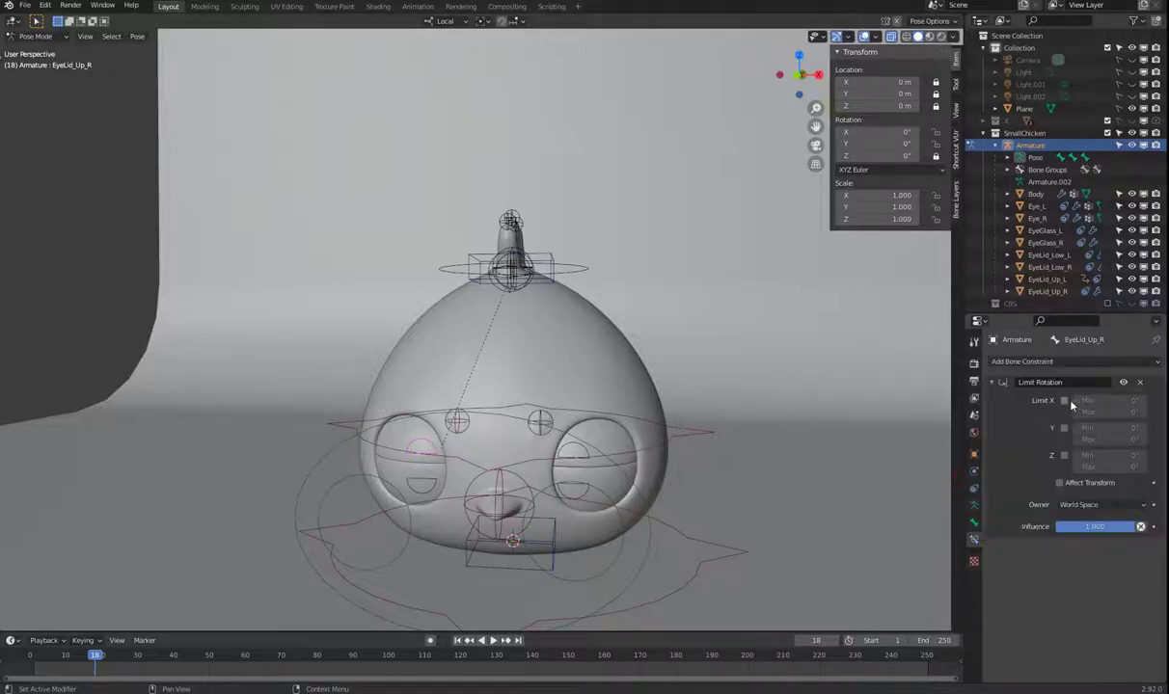
click(1064, 456)
Set the EyeLid_Up_R limits to -45° and 45° on X and -30° and 30° on Y, with Local Space as owner
click(1109, 399)
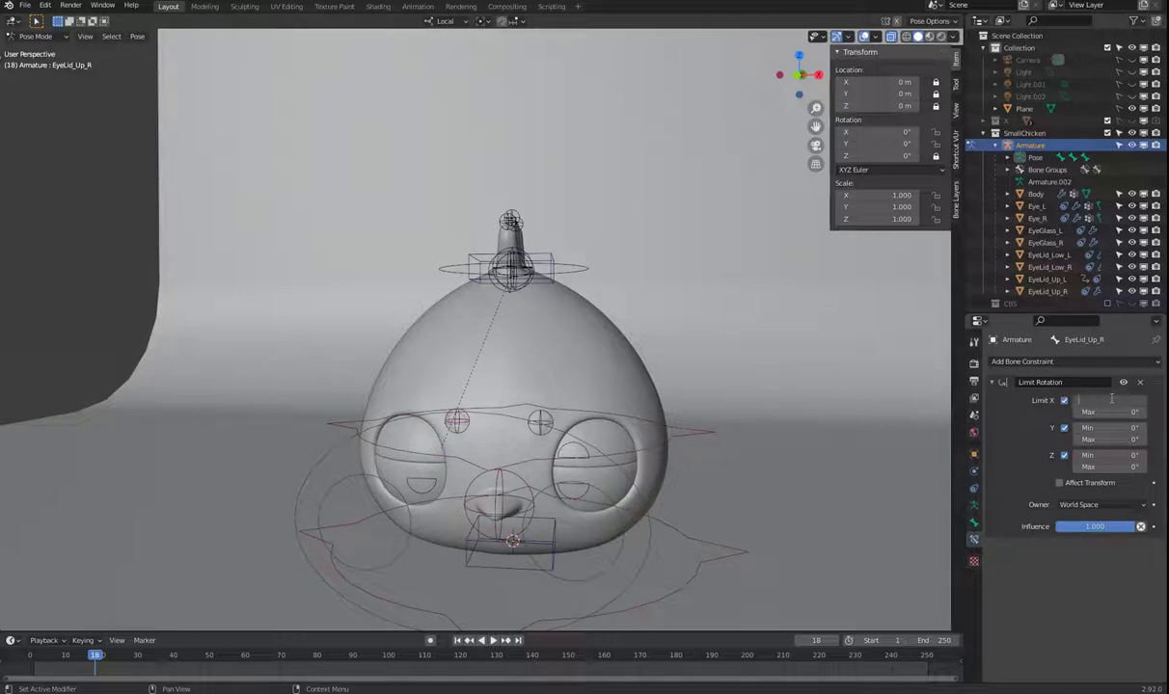
text(45)
key(Tab)
key(Tab)
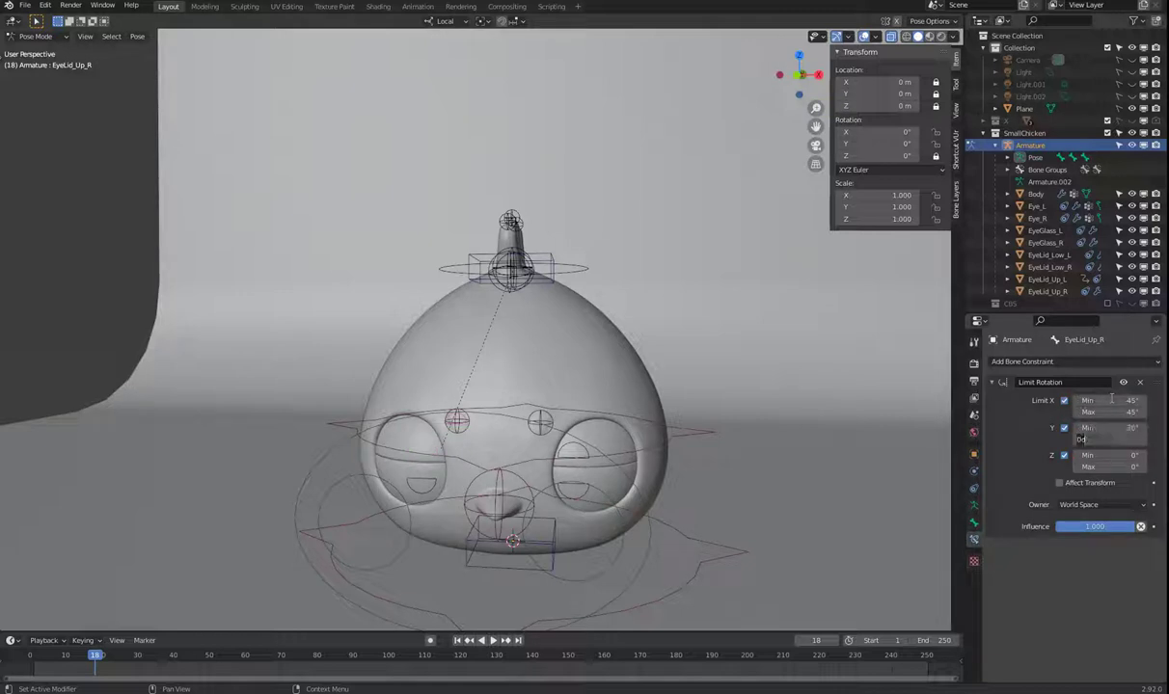
text(30)
key(Return)
click(1102, 504)
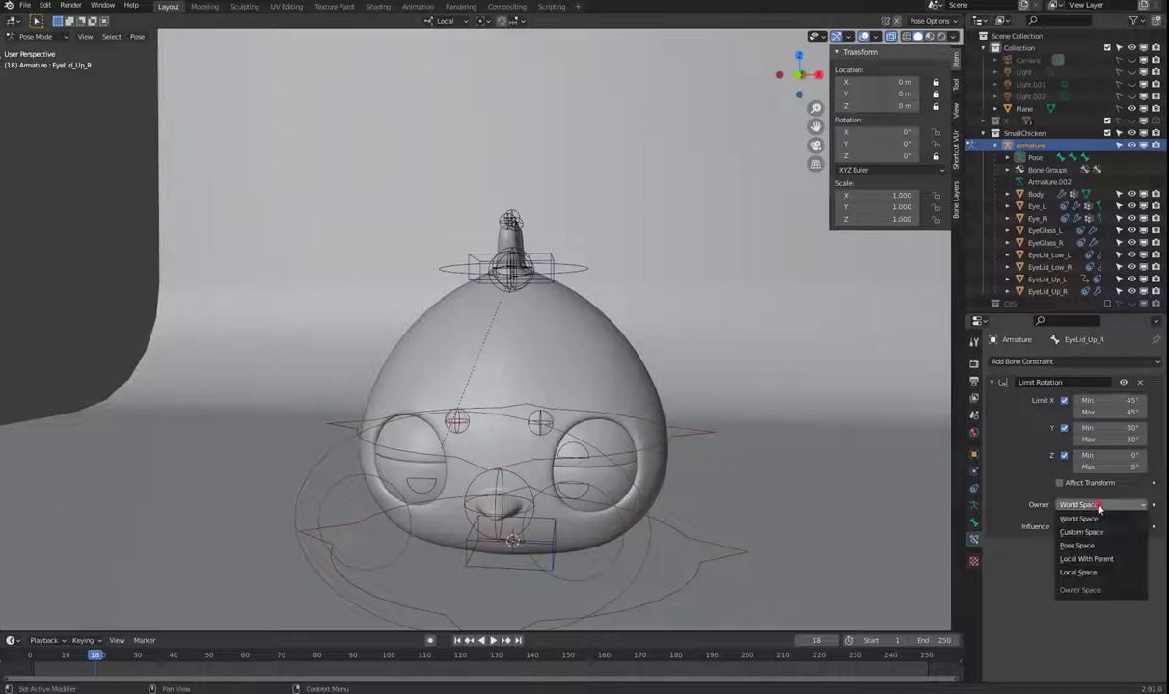
click(1098, 573)
Add a Limit Rotation constraint to the EyeLid_Low_R bone and enable its X, Y and Z limits
click(399, 467)
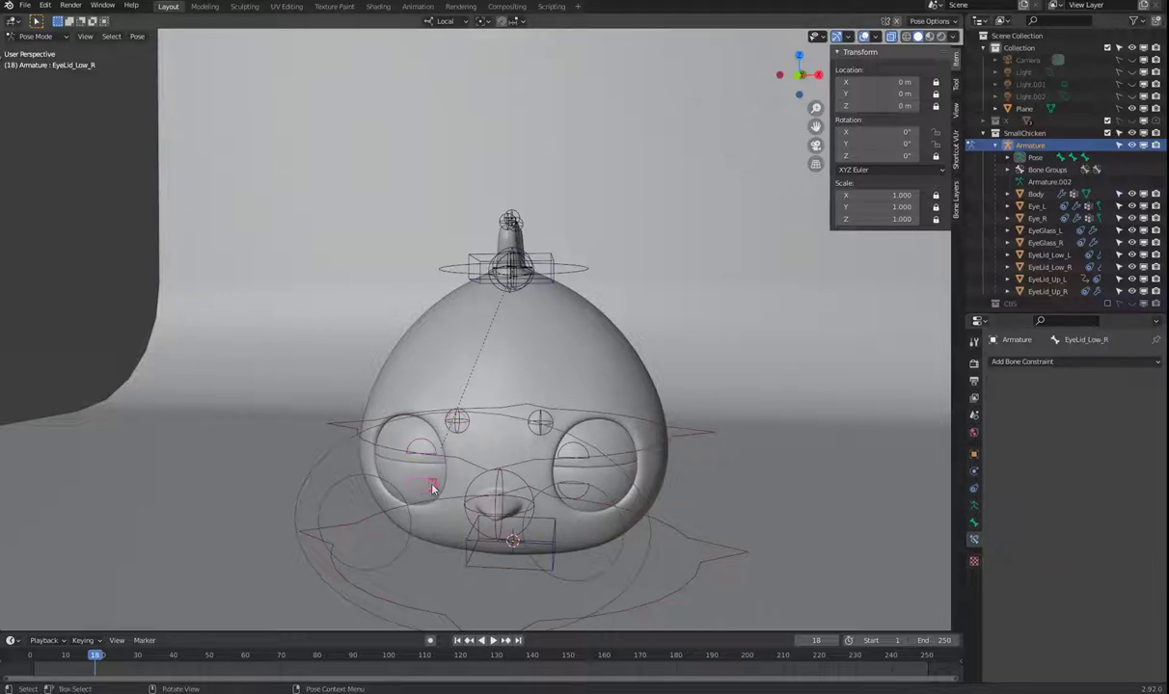
click(1103, 364)
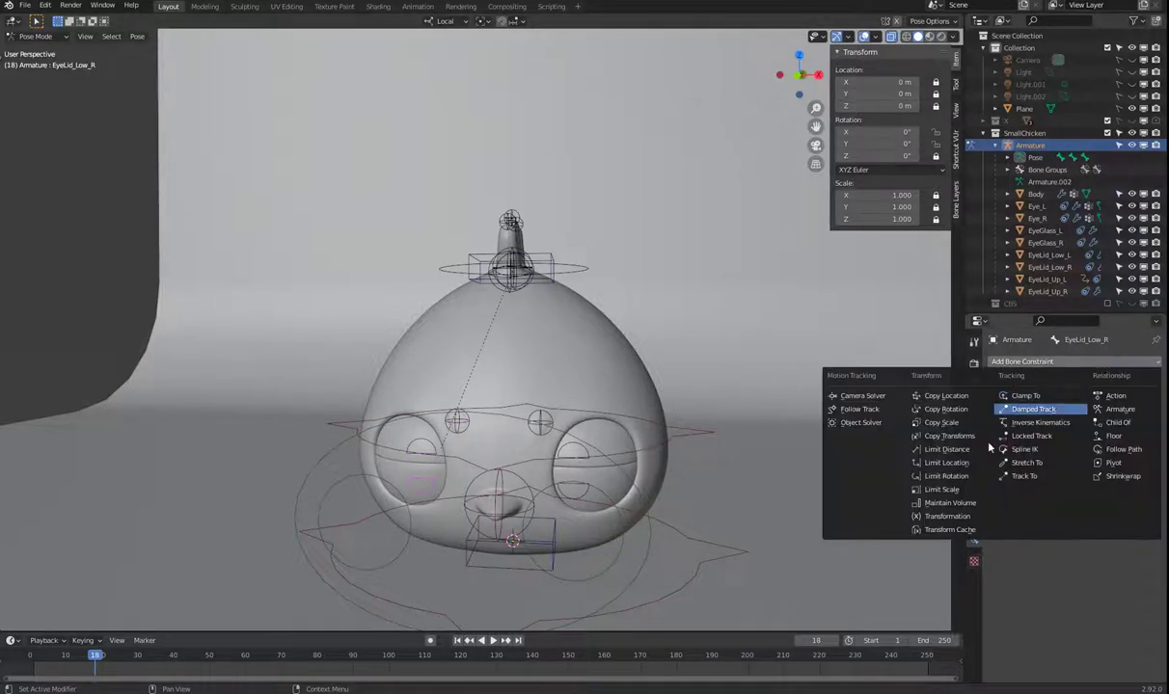
click(965, 476)
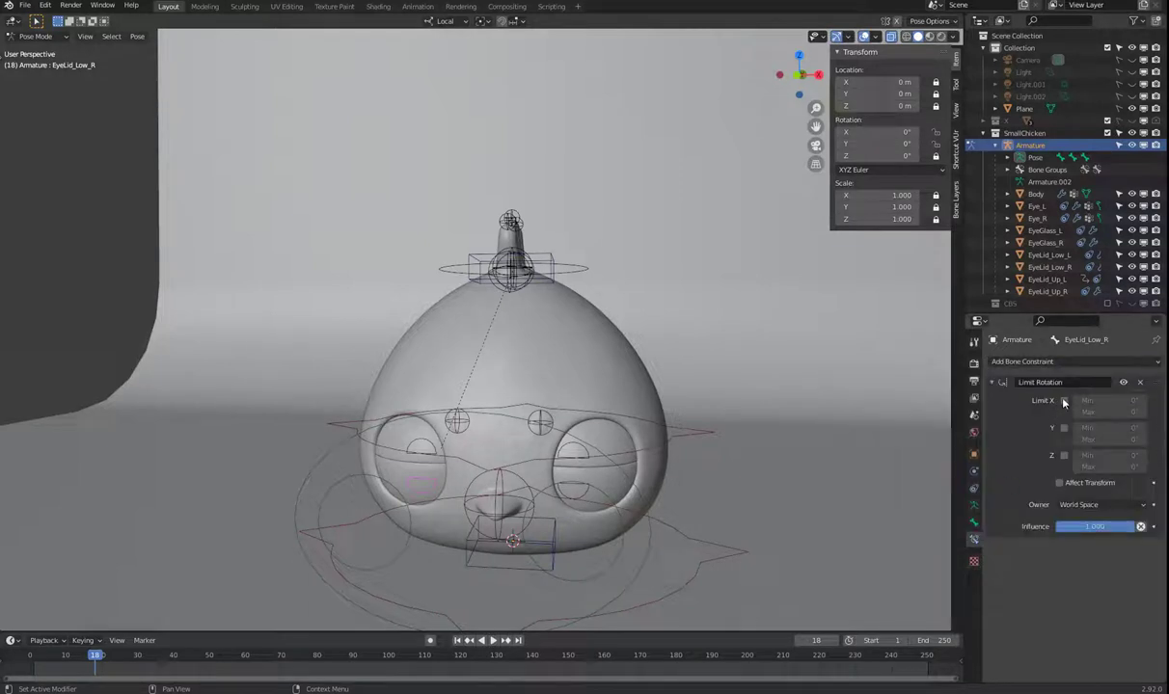
drag(1064, 401, 1070, 468)
Set the EyeLid_Low_R limits to -45° and 45° on X and -30° and 30° on Y, with Local Space as owner
click(1061, 507)
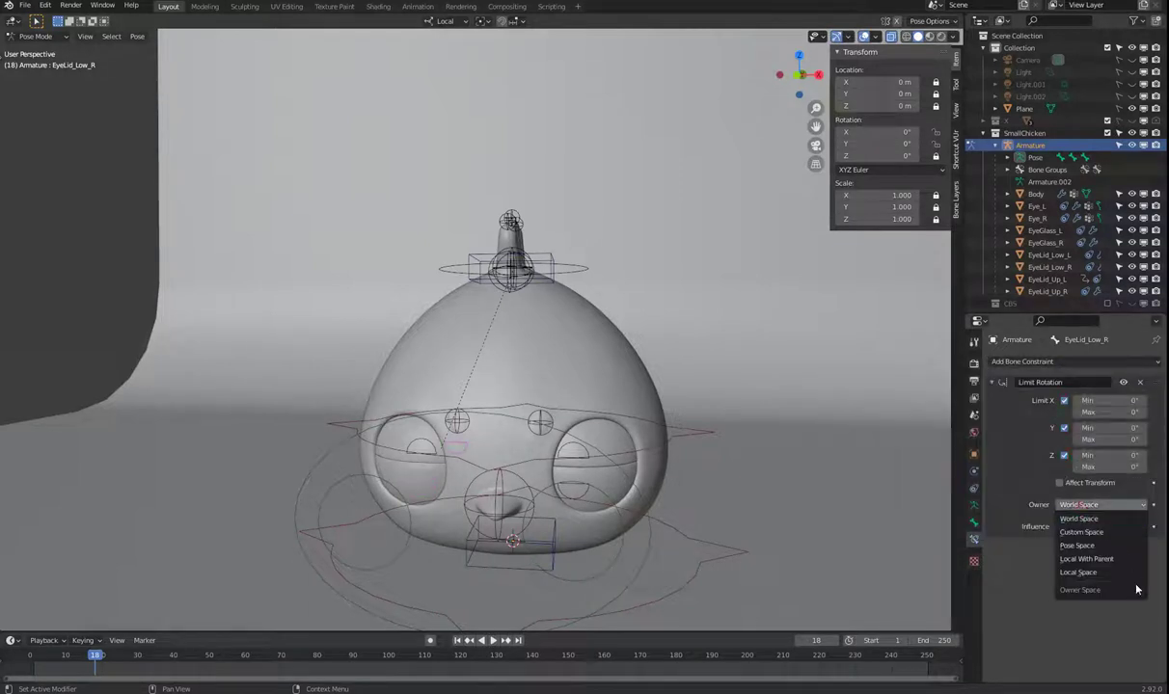
click(1037, 557)
click(1117, 399)
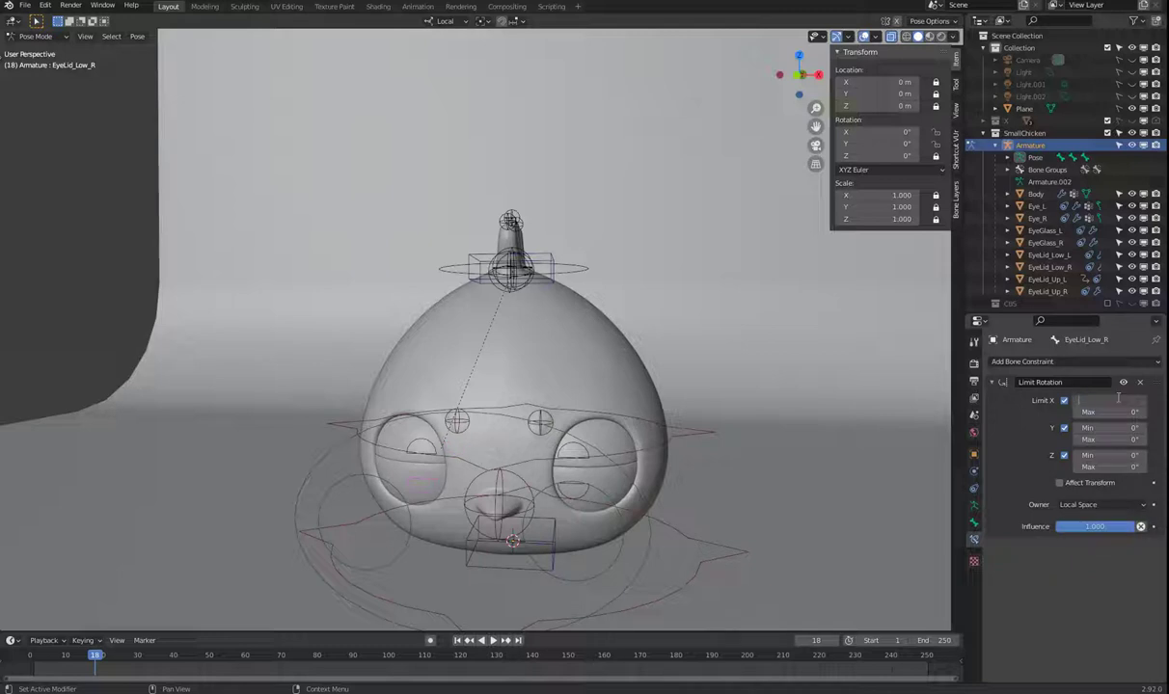
text(45)
key(Tab)
key(Tab)
text(30)
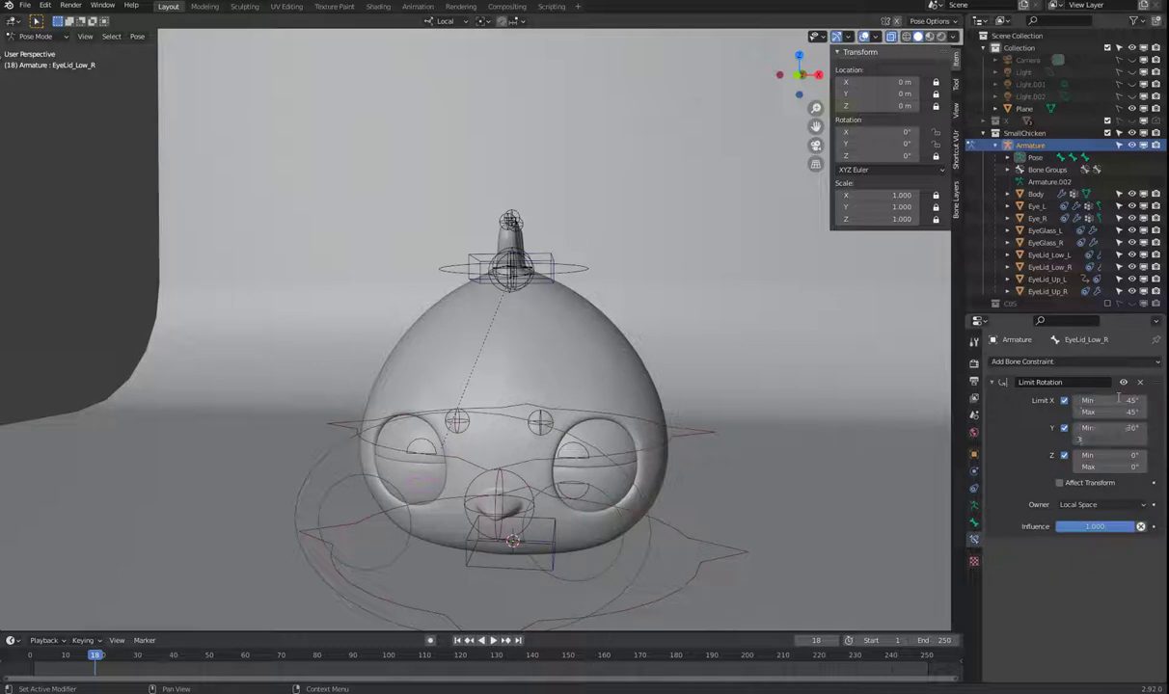
key(Return)
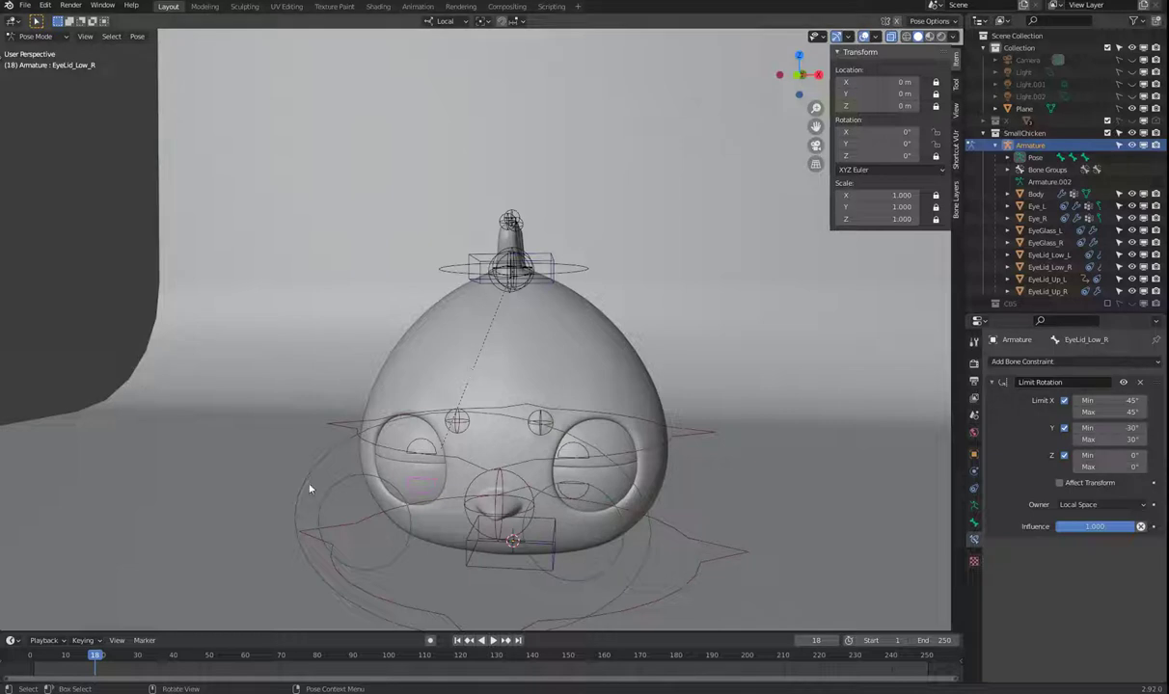
Try rotating the eyelid bones together and EyeLid_Up_R alone to test the rotation limits
click(435, 455)
shift+click(425, 469)
click(434, 450)
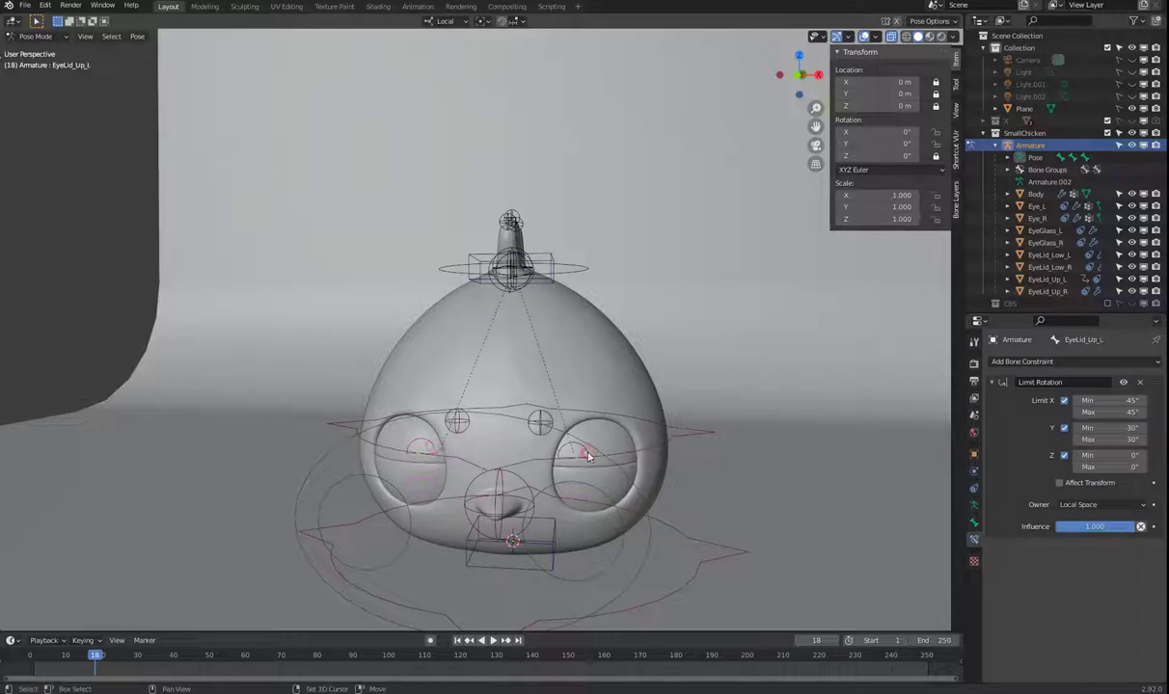
key(r)
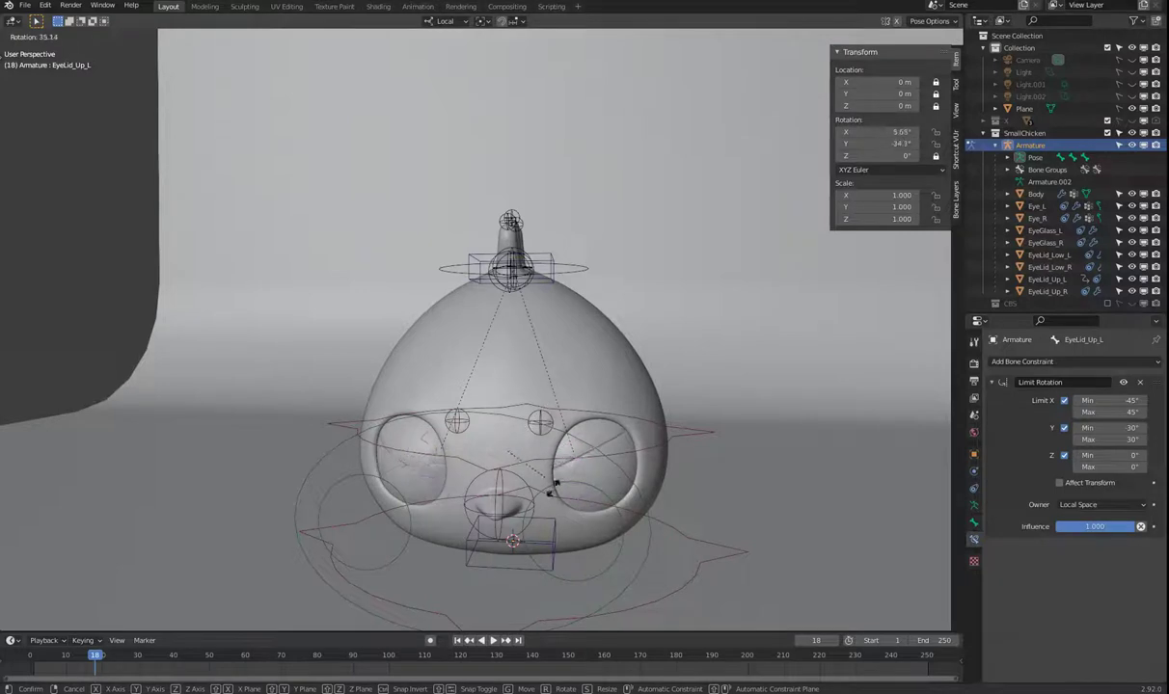
key(Escape)
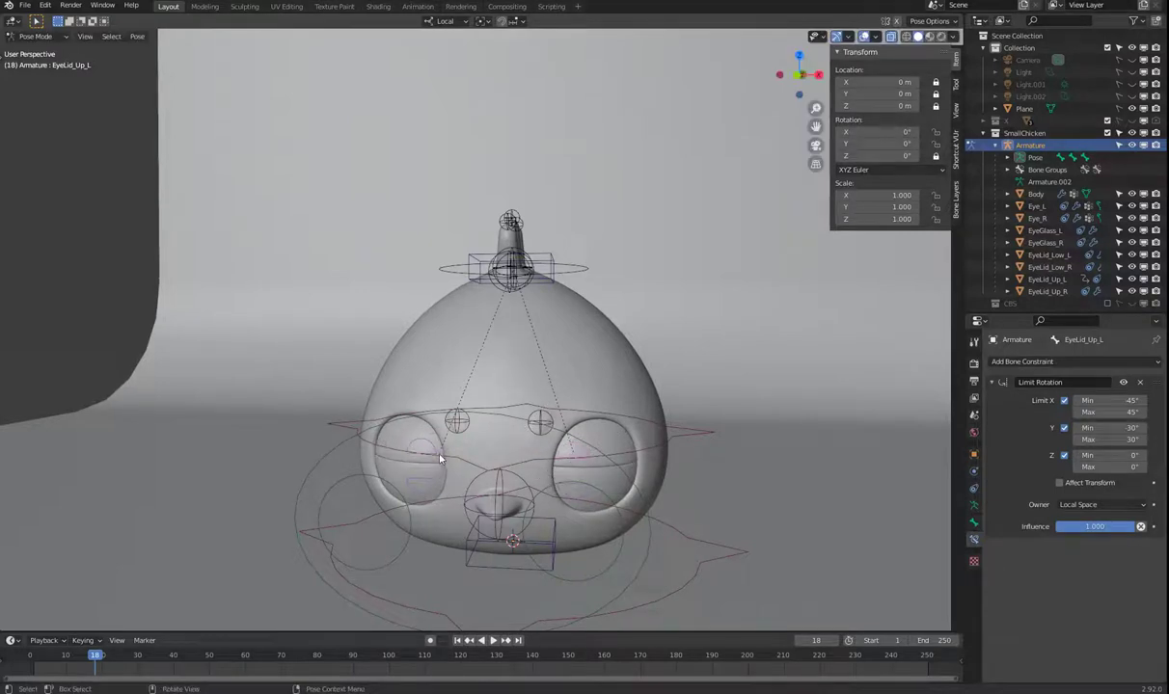
key(r)
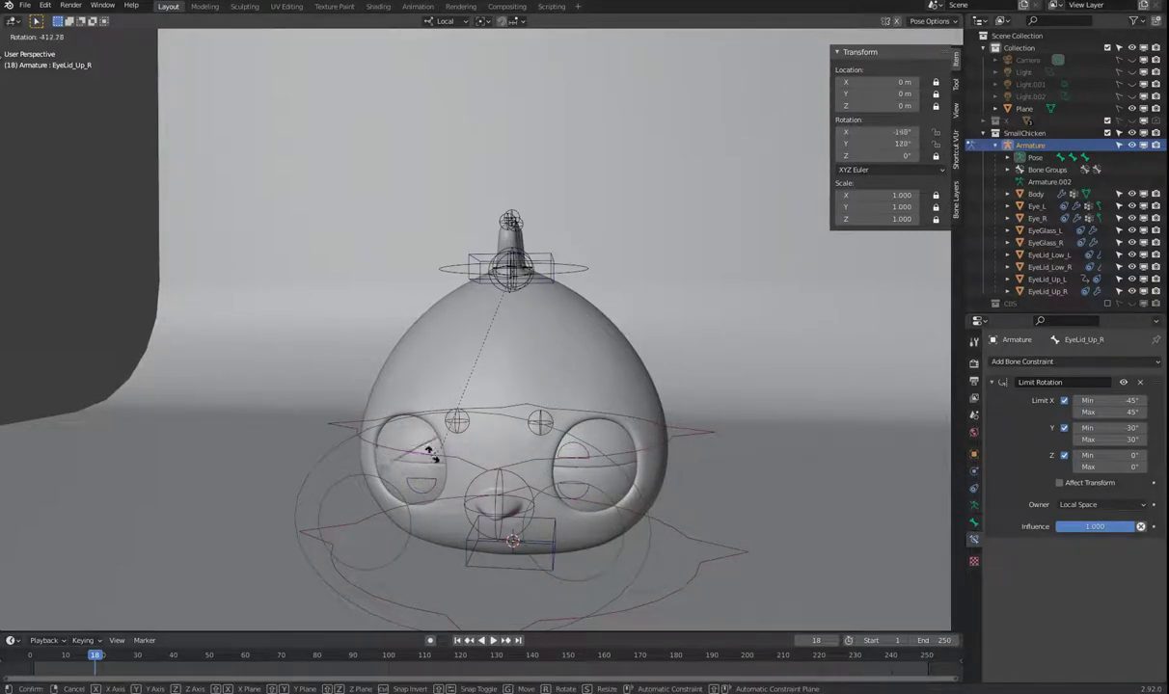
key(Escape)
key(r)
key(Escape)
Test the EyeLid_Low_R bone's limits with a free rotation and by varying its X rotation
click(424, 482)
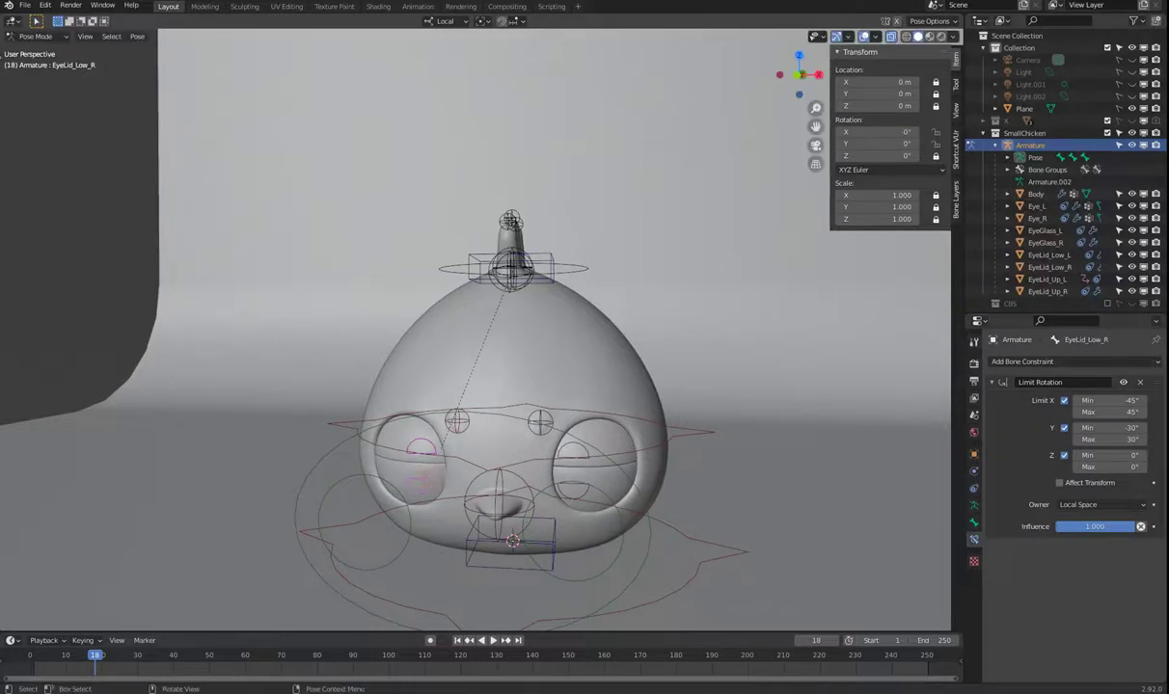
key(r)
key(Escape)
mouse_move(873, 143)
mouse_down()
mouse_move(846, 143)
mouse_move(897, 131)
mouse_move(872, 131)
mouse_up()
click(907, 132)
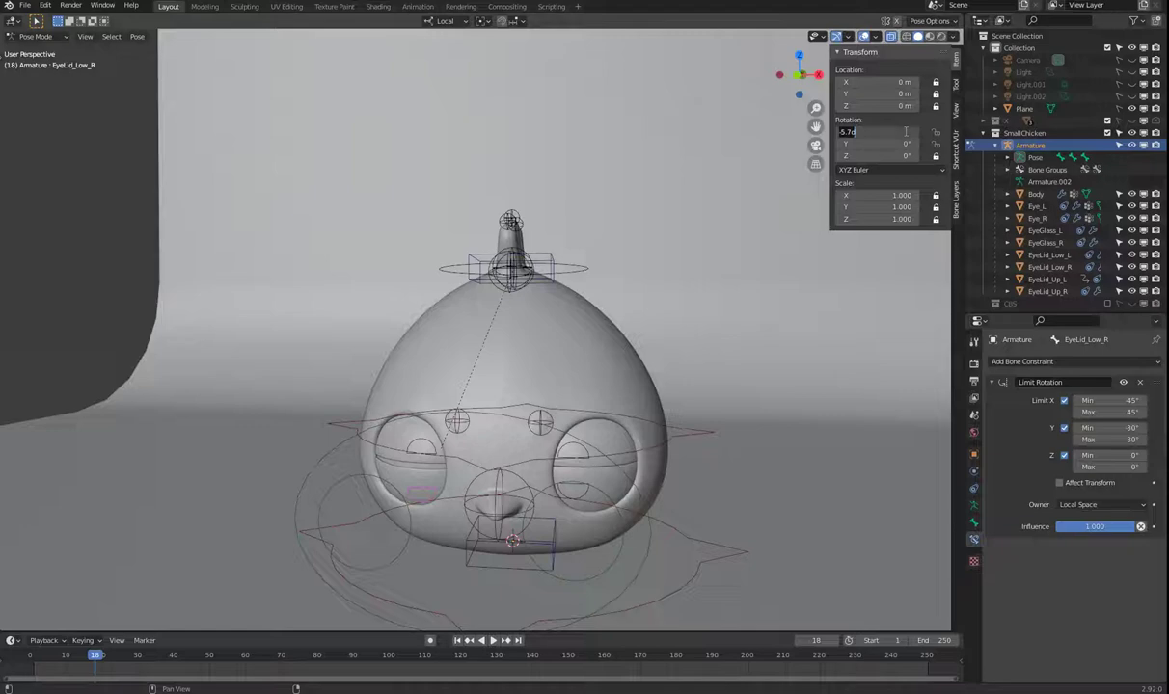
key(Return)
Try moving the Fur_C_Start bone at the base of the head feathers
middle_drag(633, 509, 775, 368)
click(592, 364)
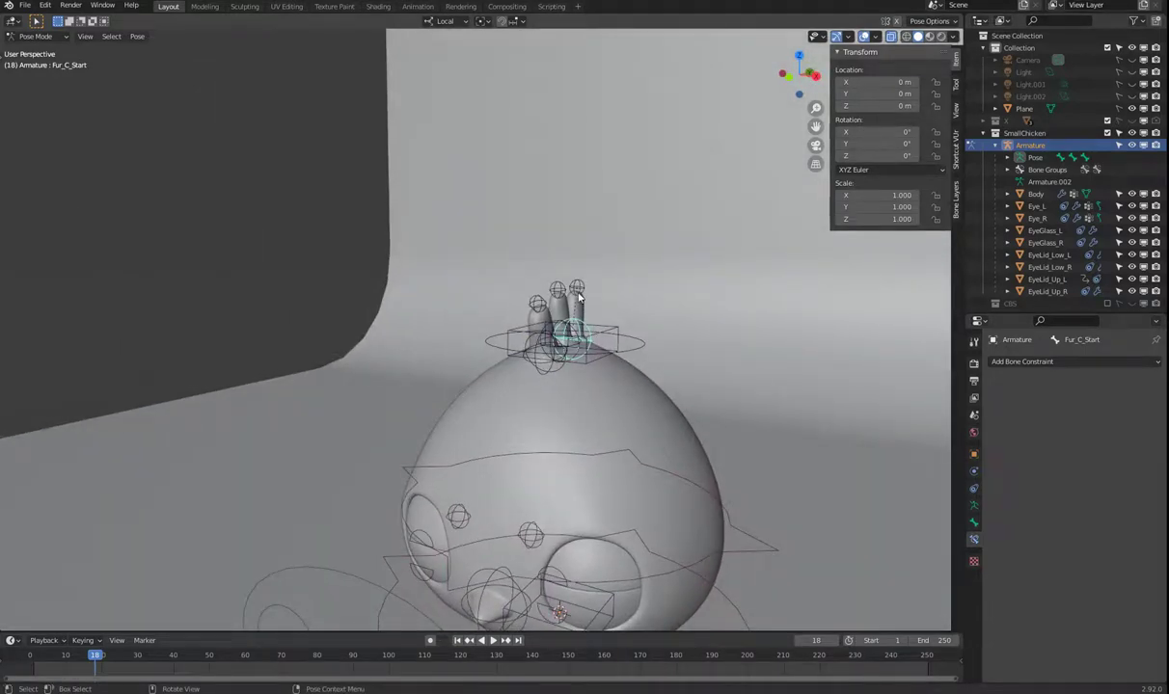
middle_drag(629, 441, 541, 237)
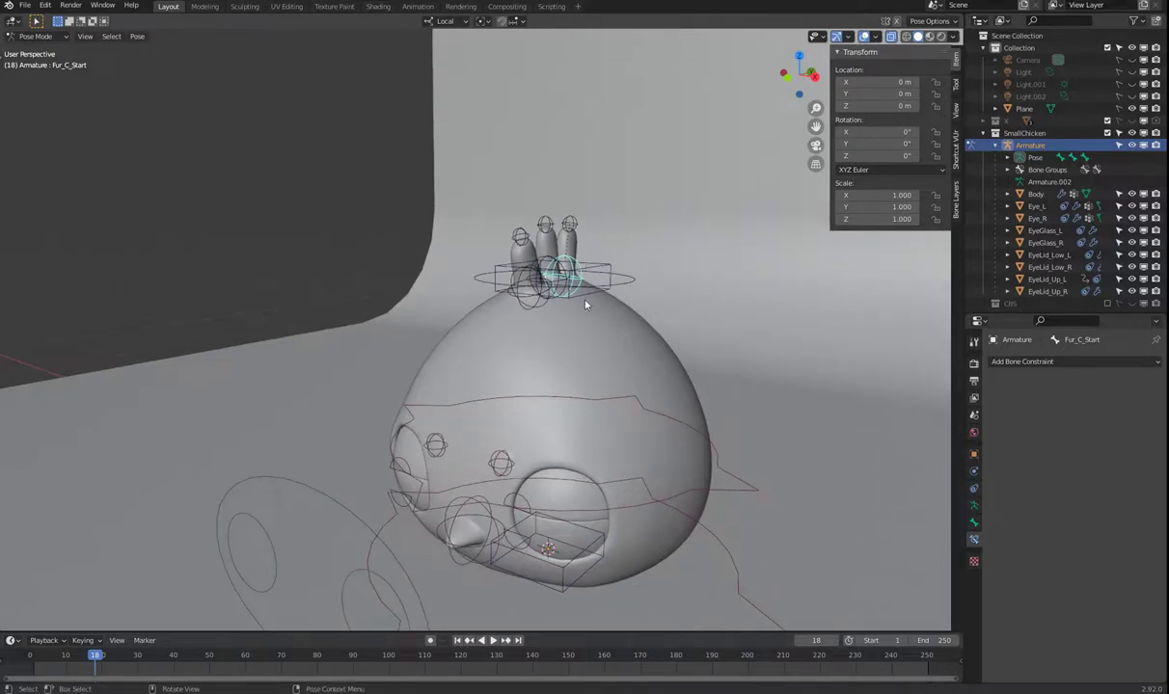
middle_drag(584, 305, 550, 366)
key(g)
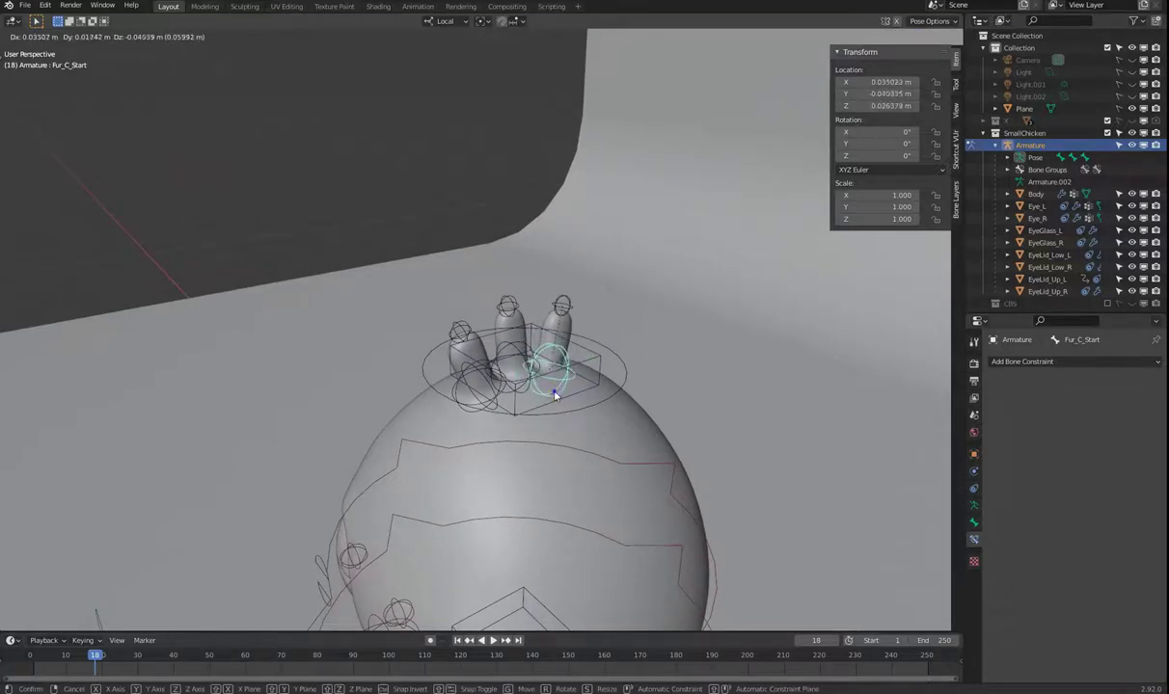
right_click(556, 396)
middle_drag(532, 377, 644, 418)
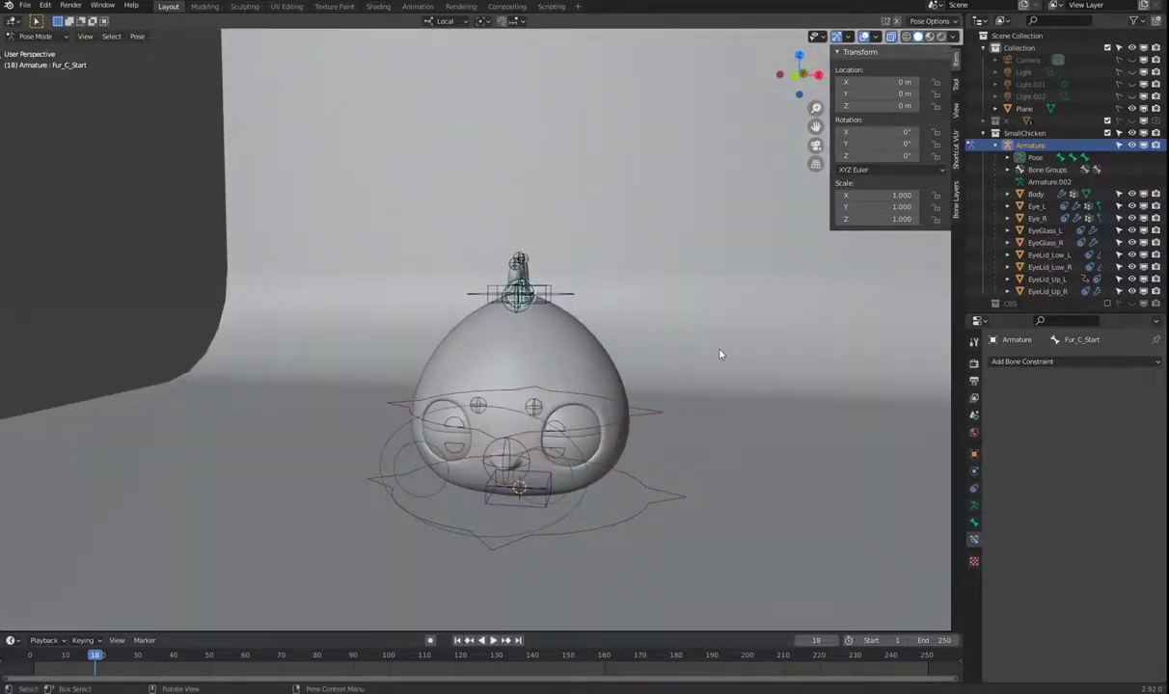
Check the head ring control and the two eyebrow bones by selecting them on the face
middle_drag(605, 431, 652, 429)
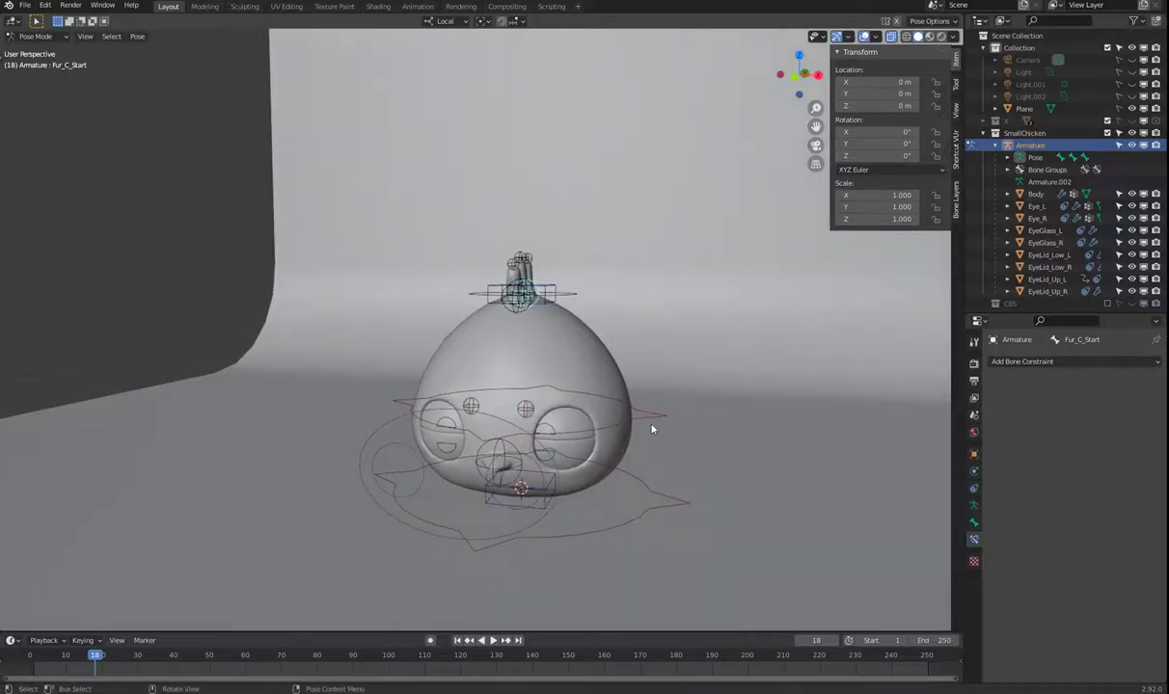
click(659, 421)
click(525, 410)
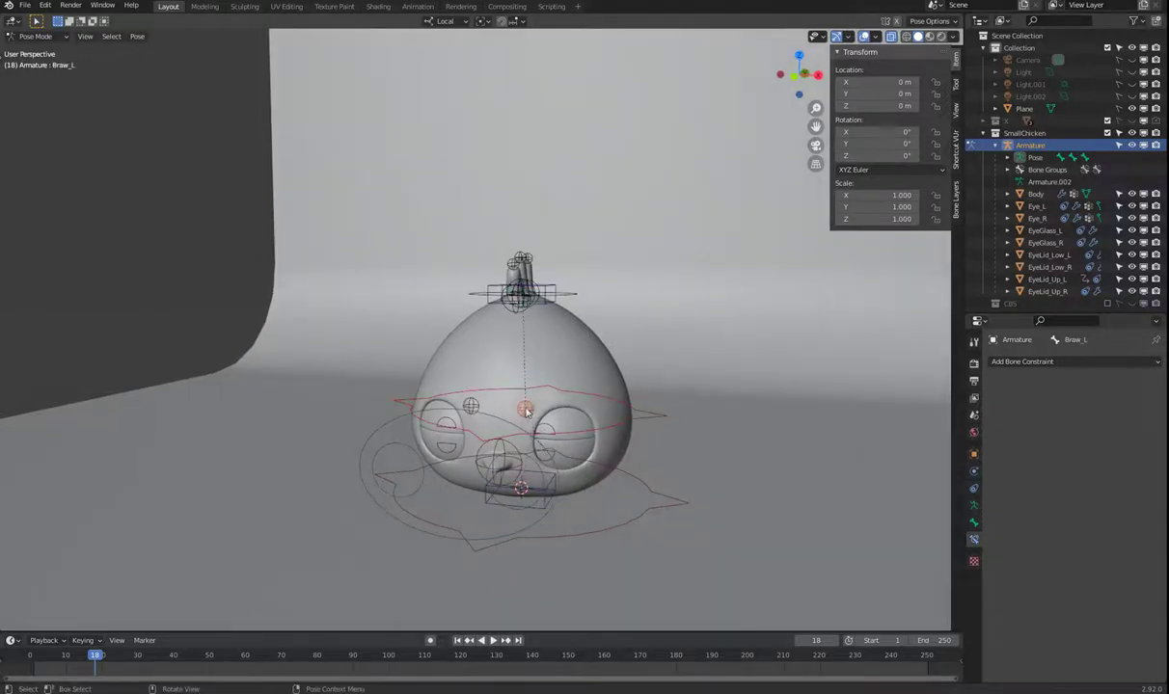
shift+click(476, 411)
middle_drag(619, 489, 632, 517)
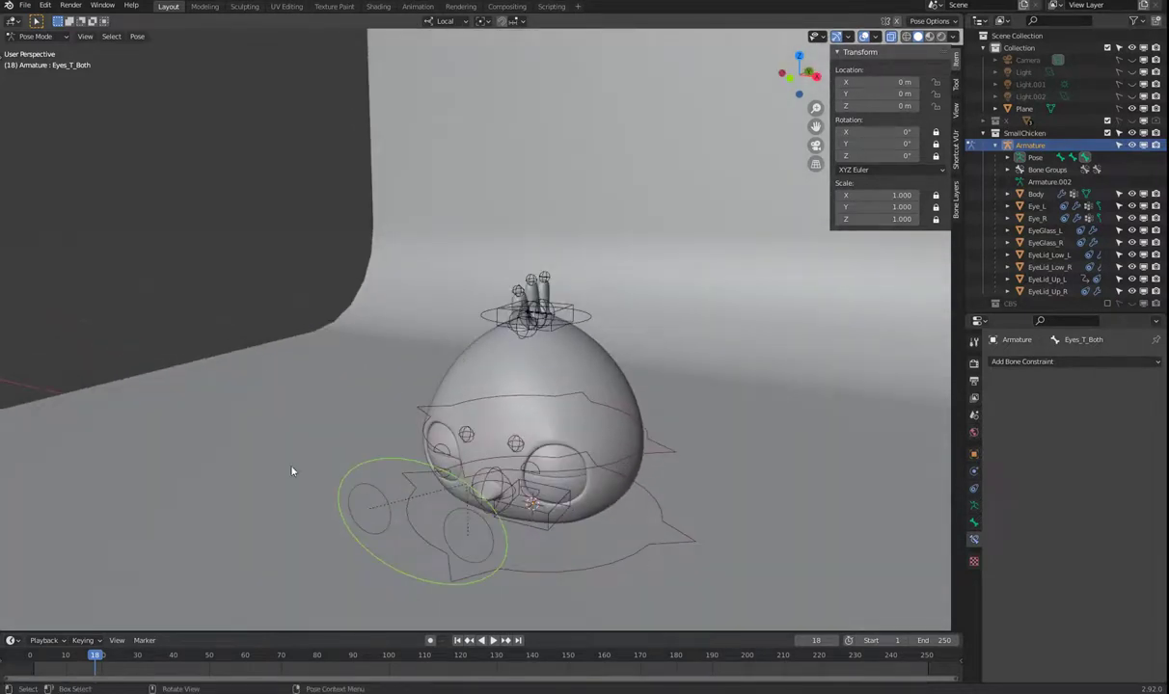